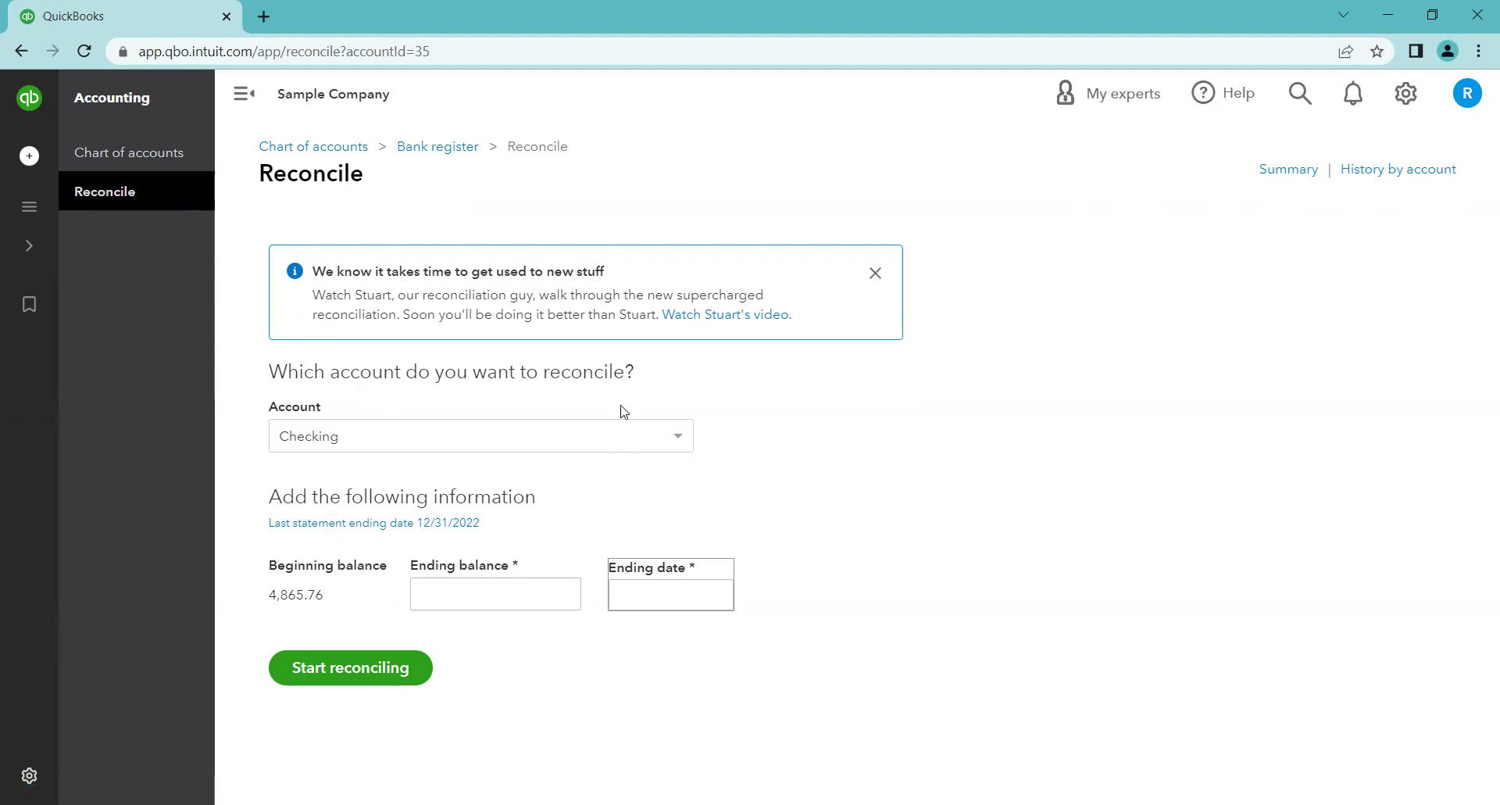
Step: Choose Checking as the account to reconcile
left_click(678, 435)
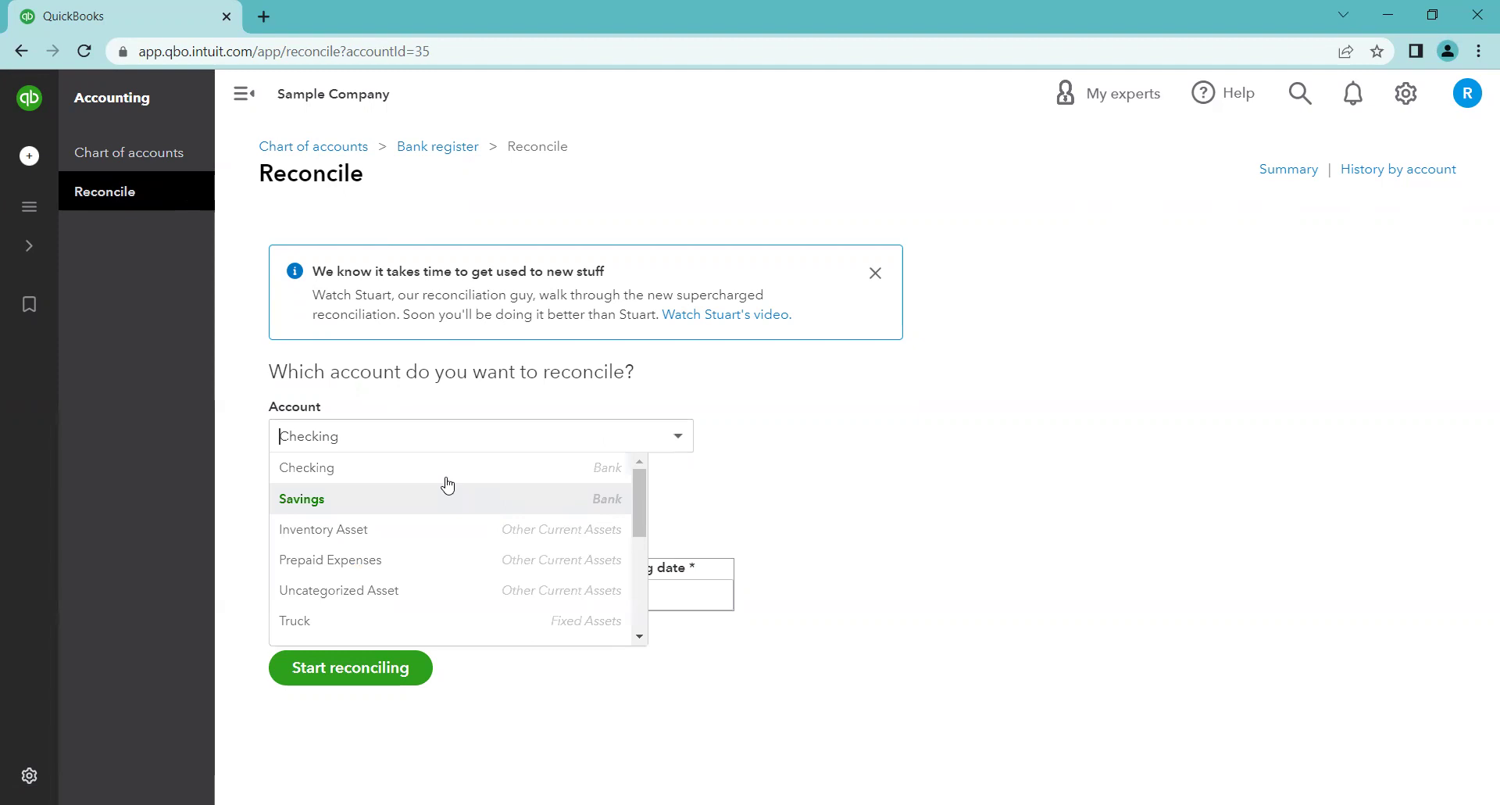
scroll(504, 524, "down", 3)
scroll(504, 524, "down", 2)
scroll(504, 524, "up", 5)
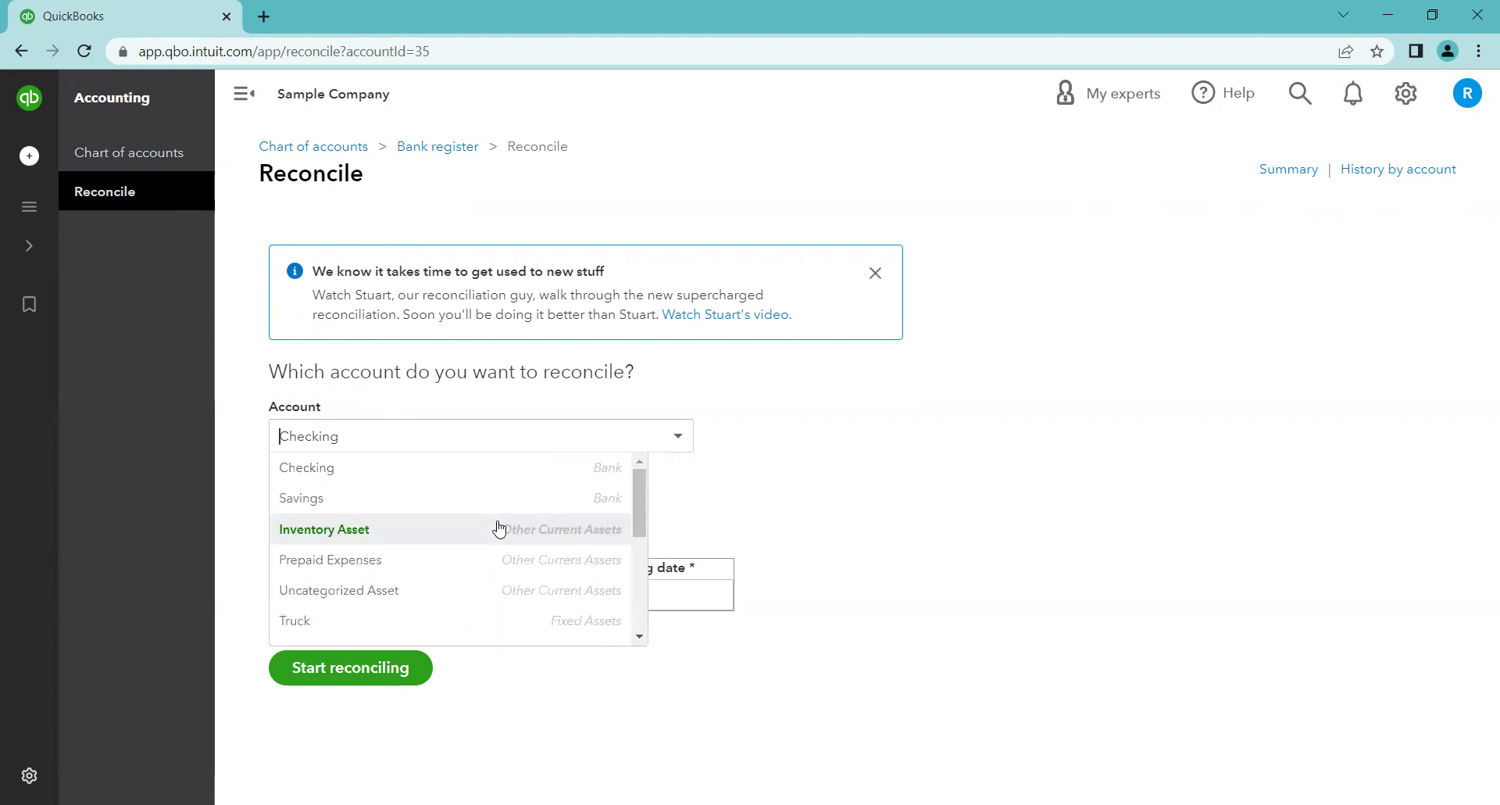
left_click(425, 472)
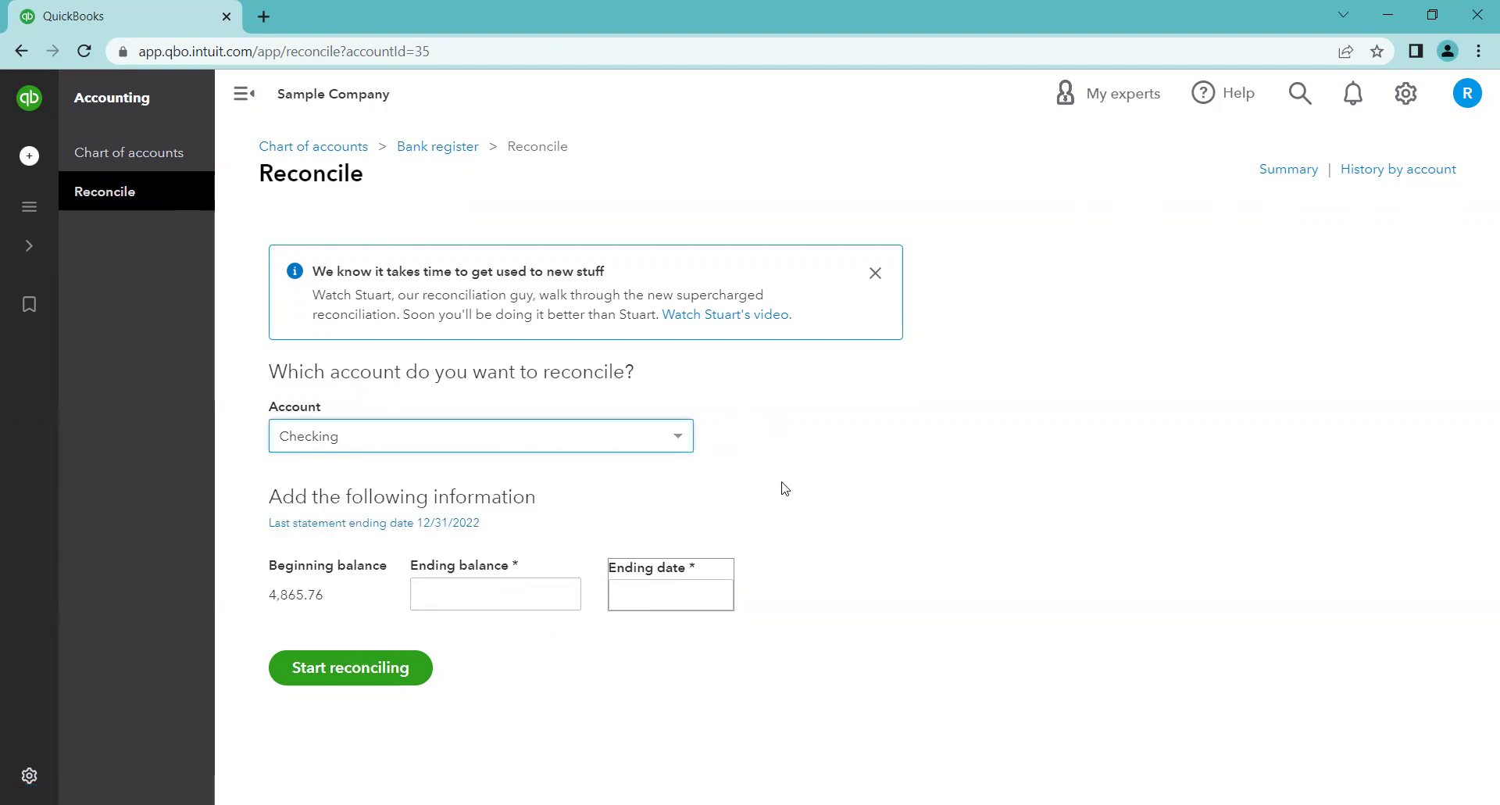
left_click(734, 504)
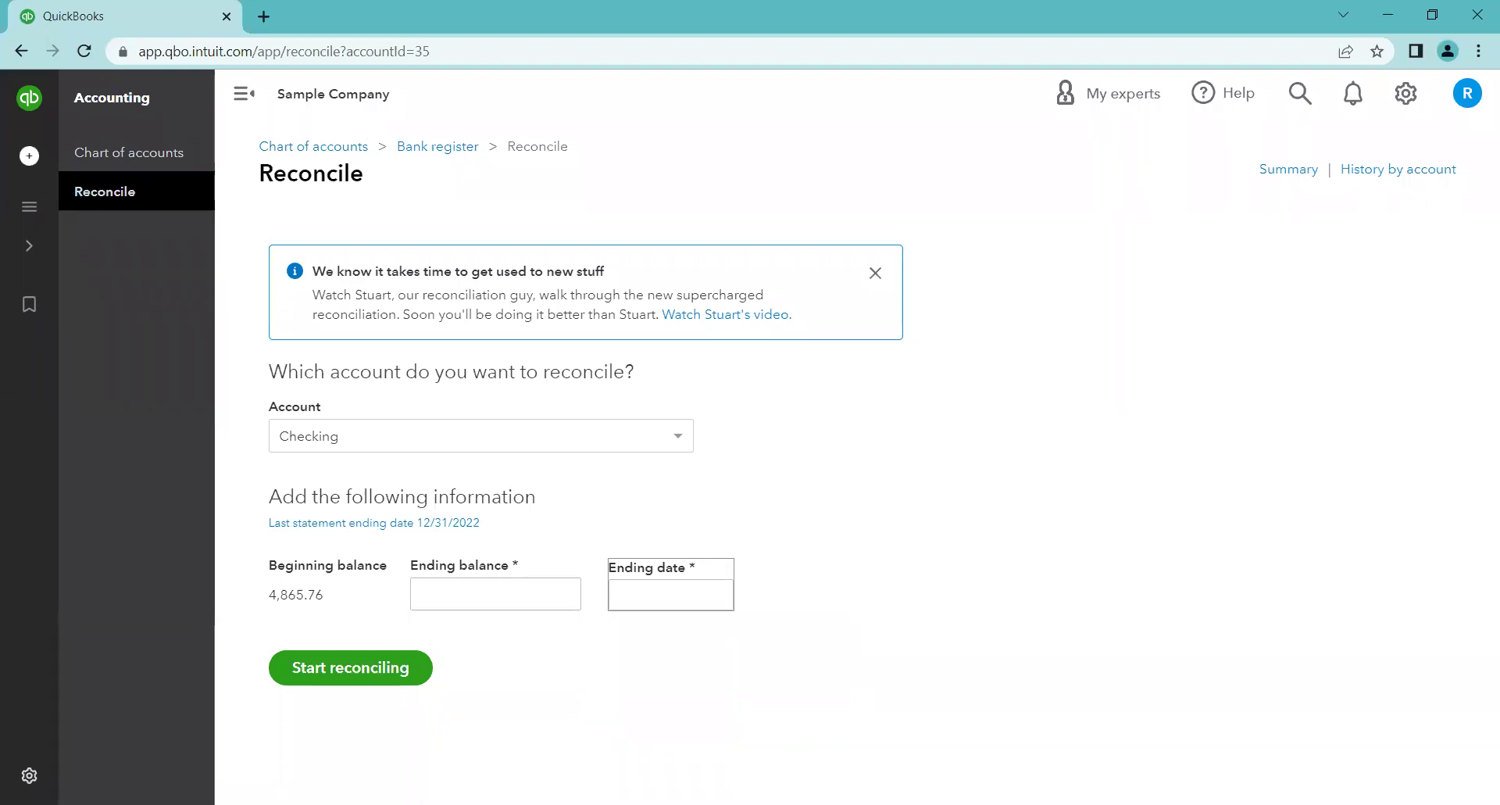
Step: Look up the statement date and closing balance on the sample bank statement in the other browser window and return to QuickBooks
key("alt+Tab")
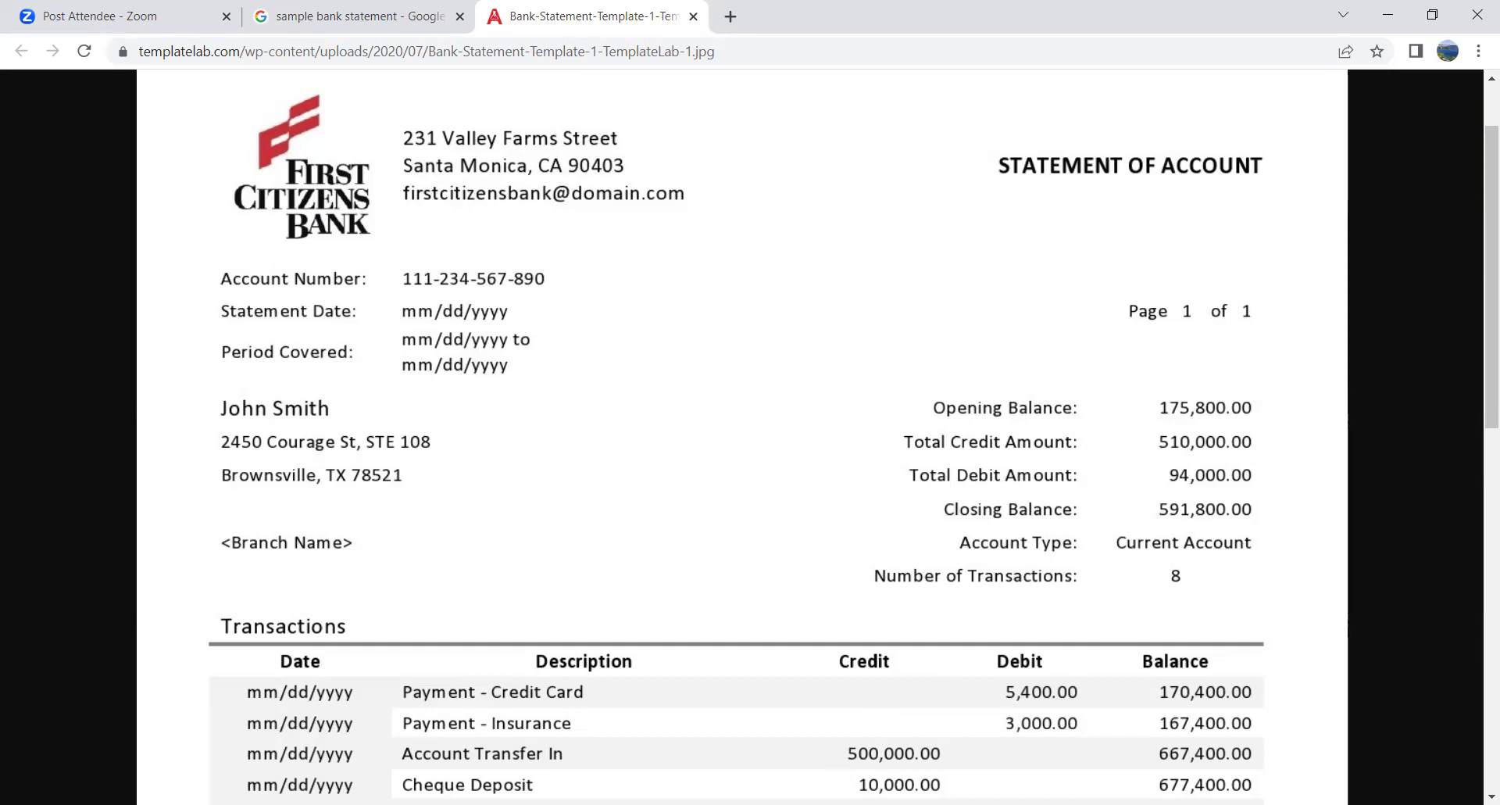
key("alt+Tab")
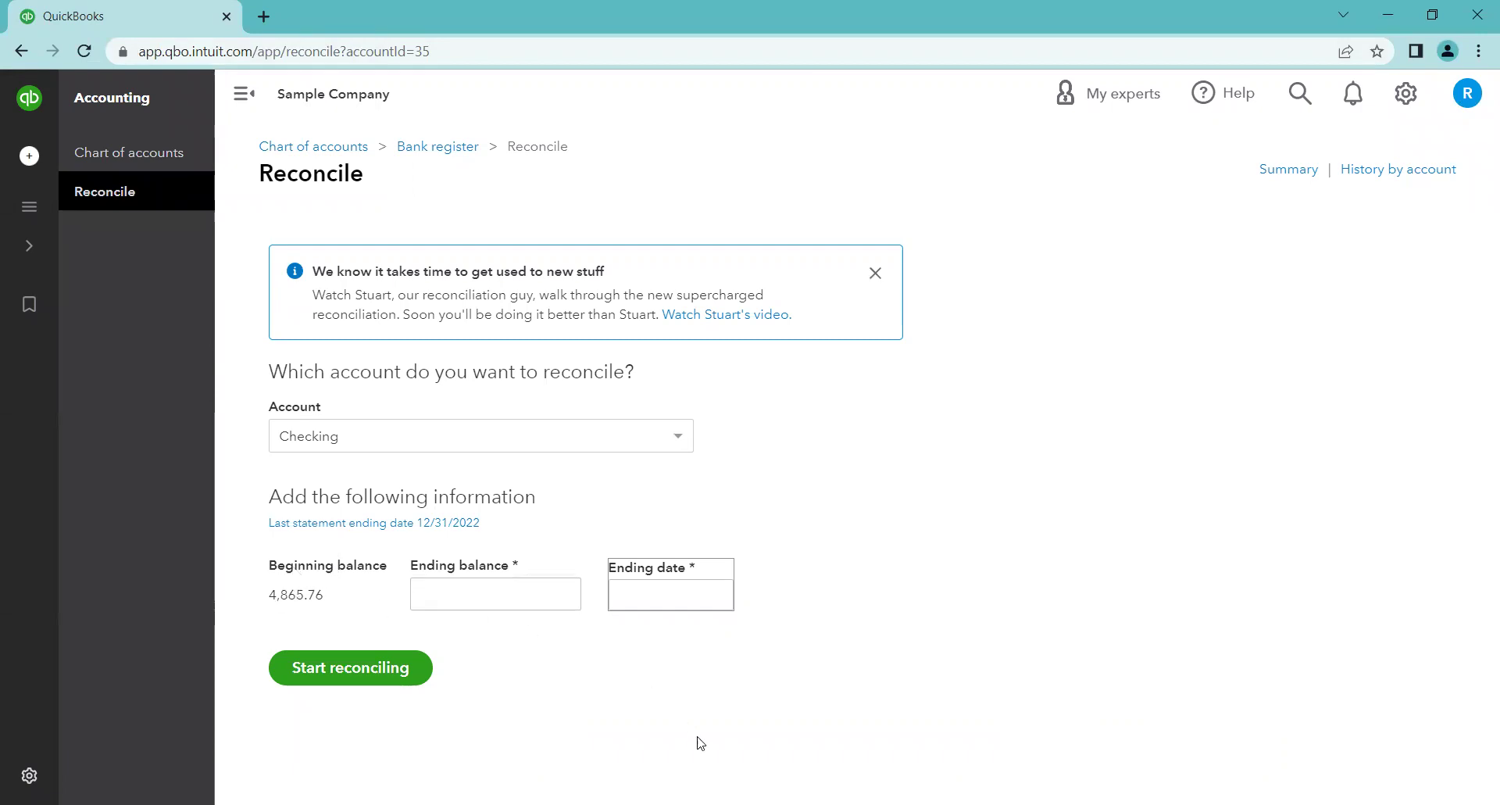
key("alt+Tab")
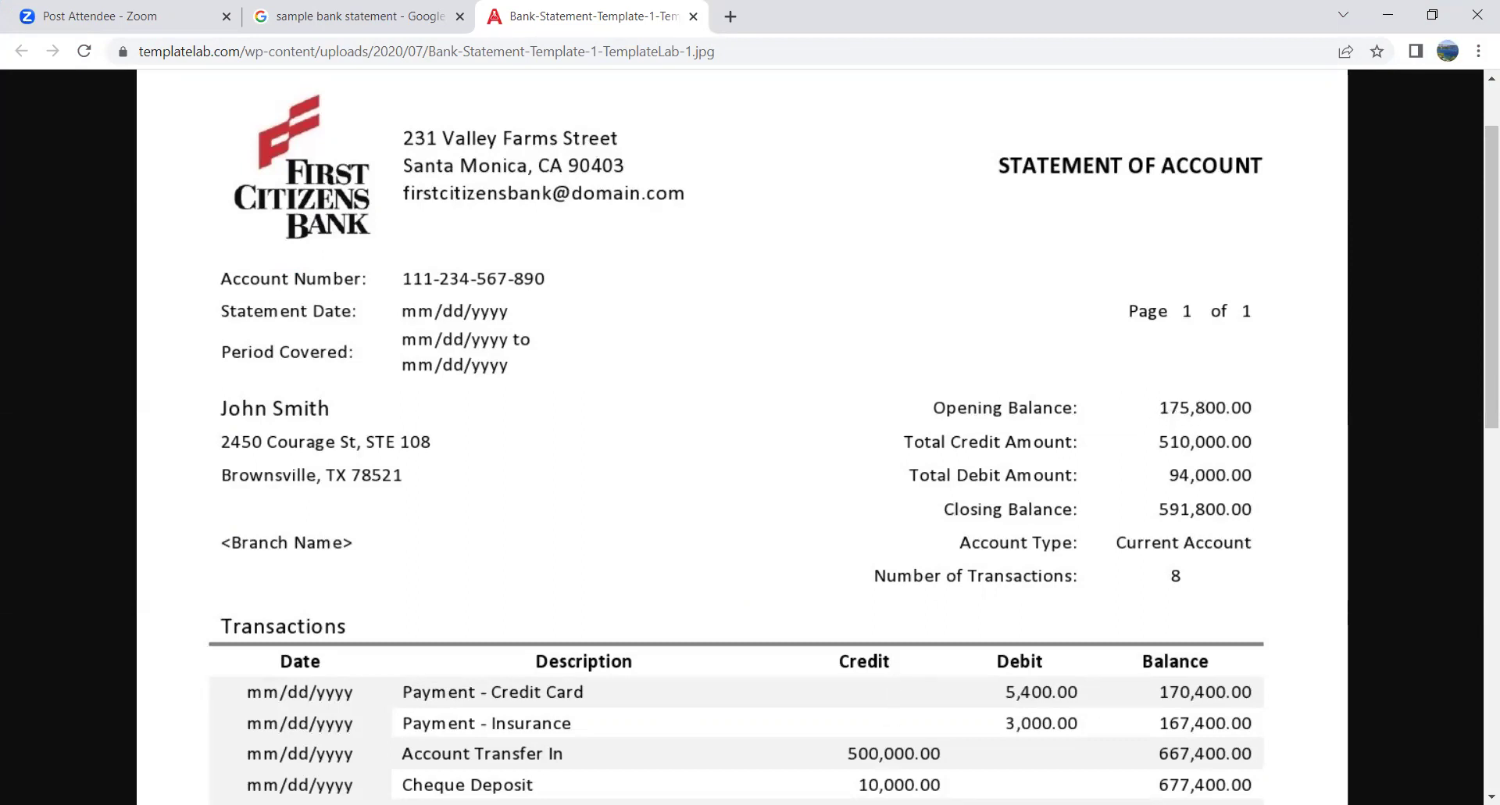
key("alt+Tab")
Step: Enter 2351.92 as the ending balance for the Checking reconciliation, referring to the sample bank statement
left_click(440, 595)
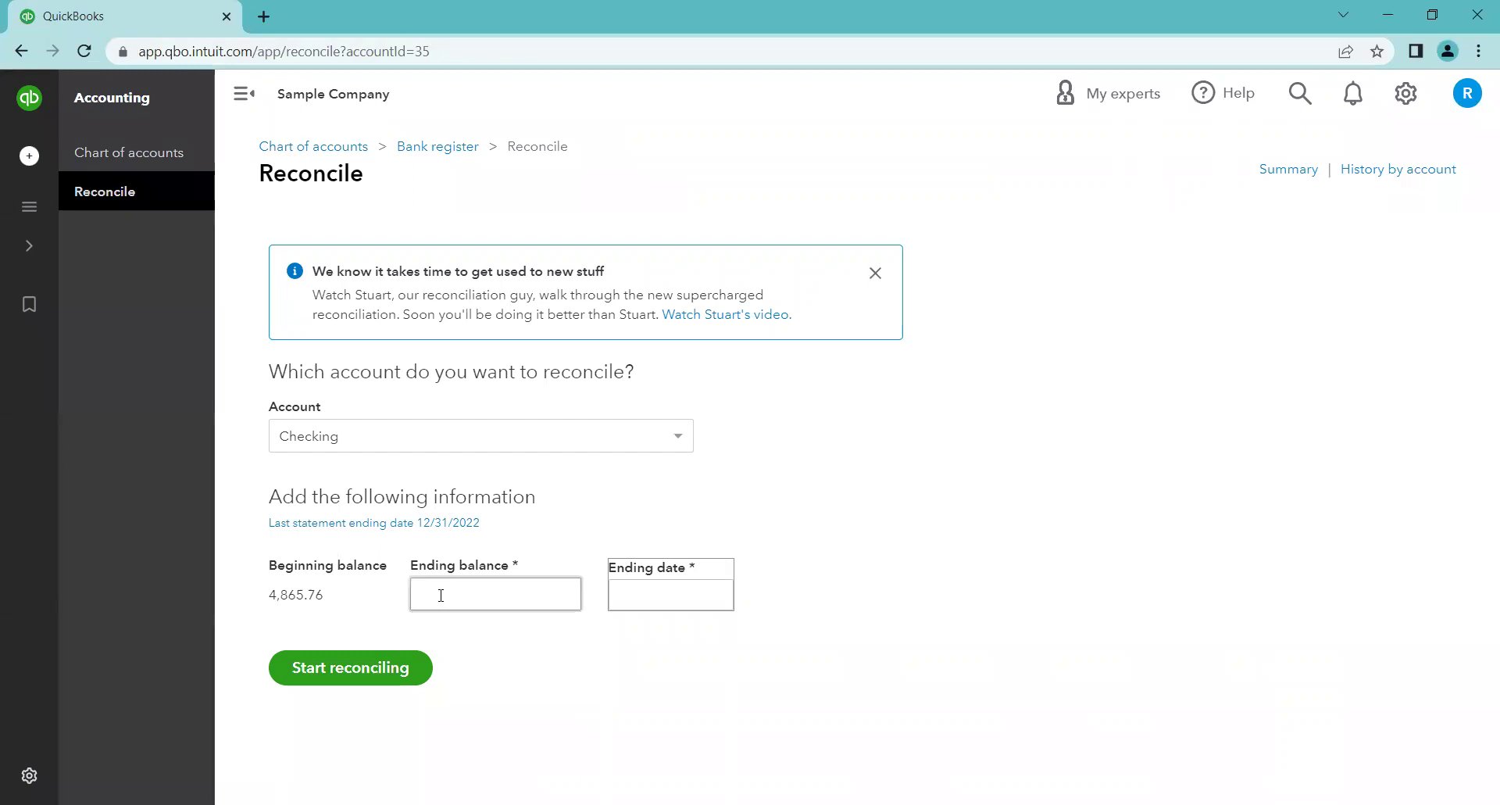
left_click(500, 596)
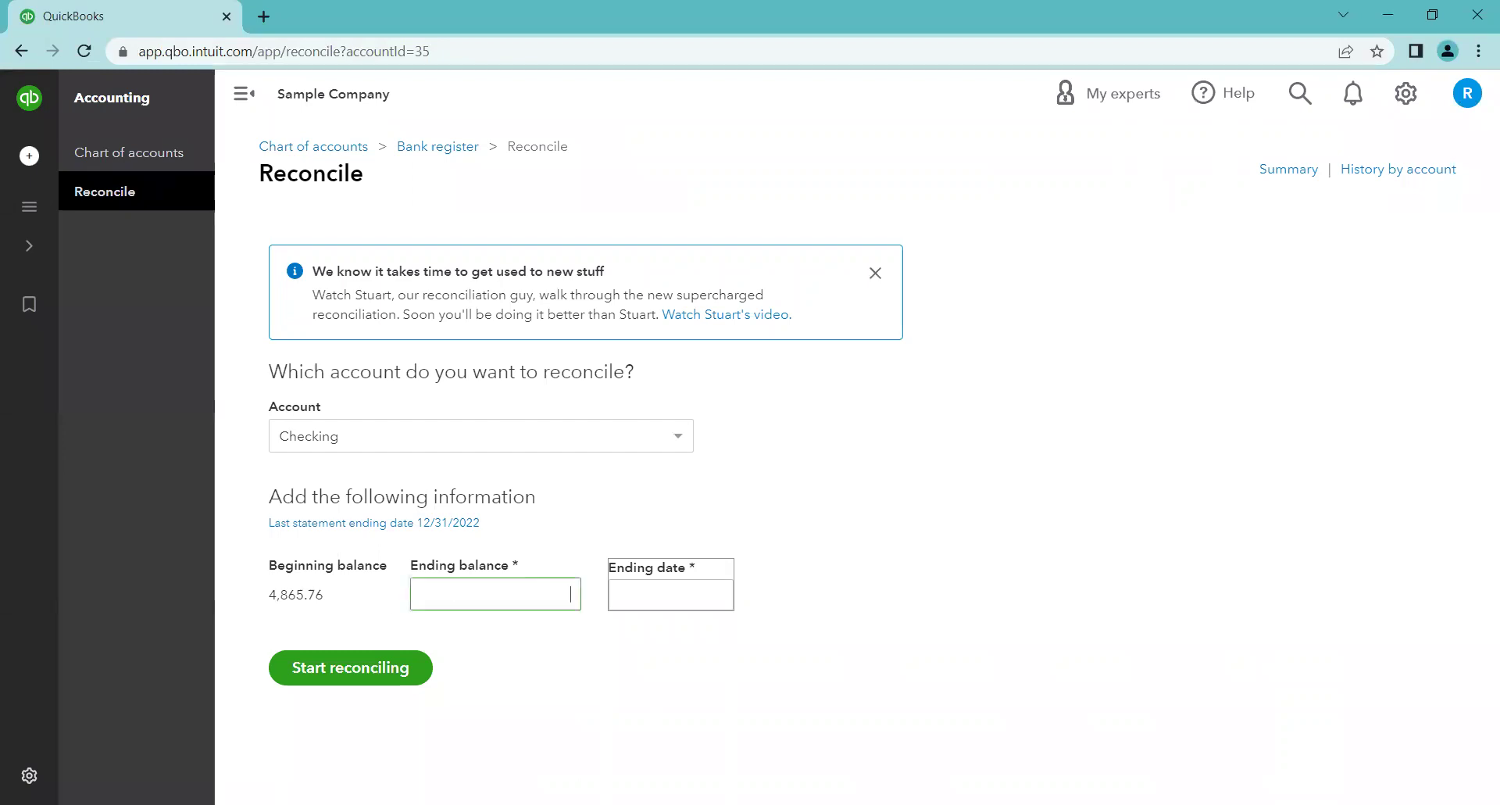
key("alt+Tab")
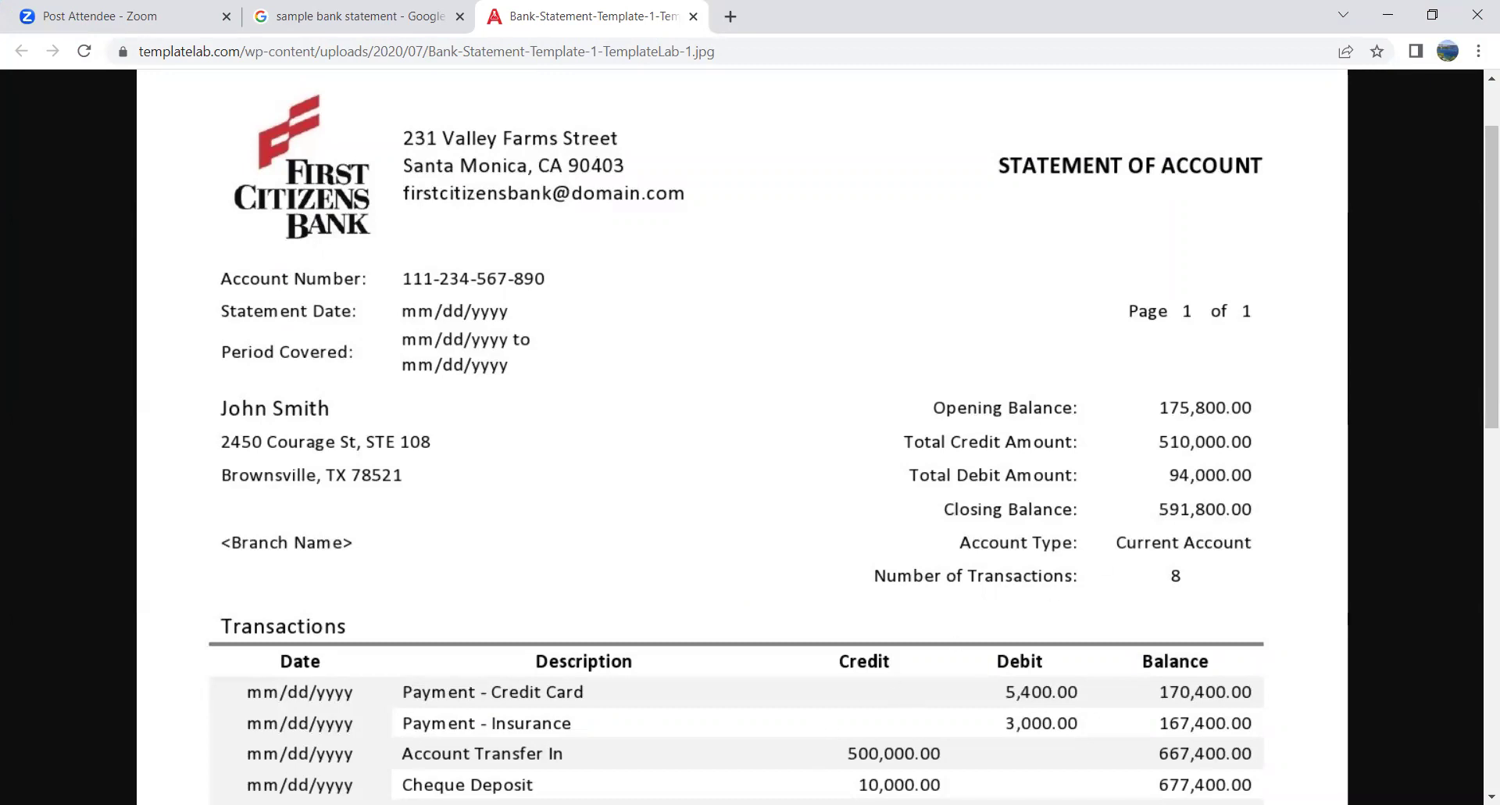
key("alt+Tab")
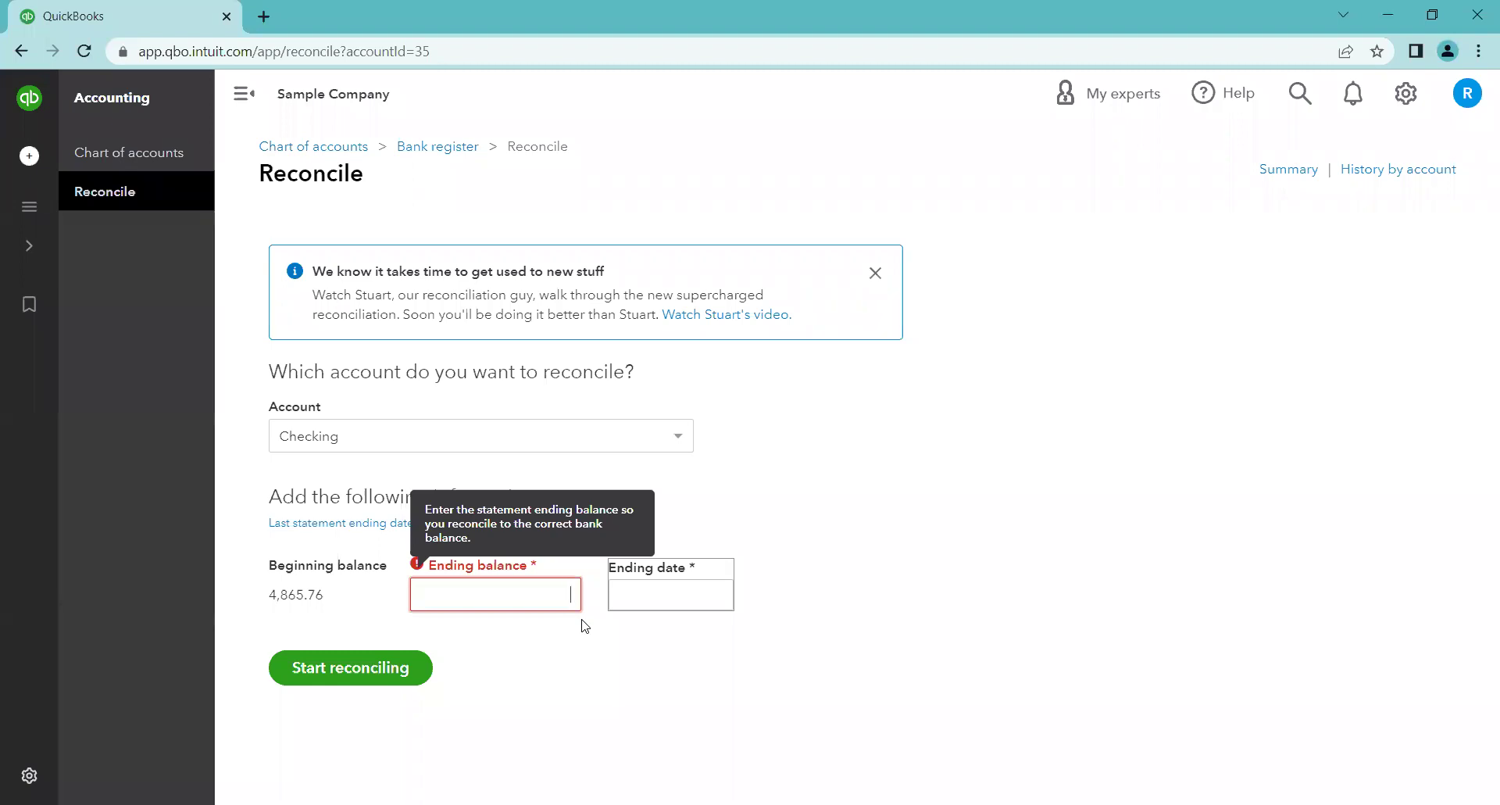
type("2351")
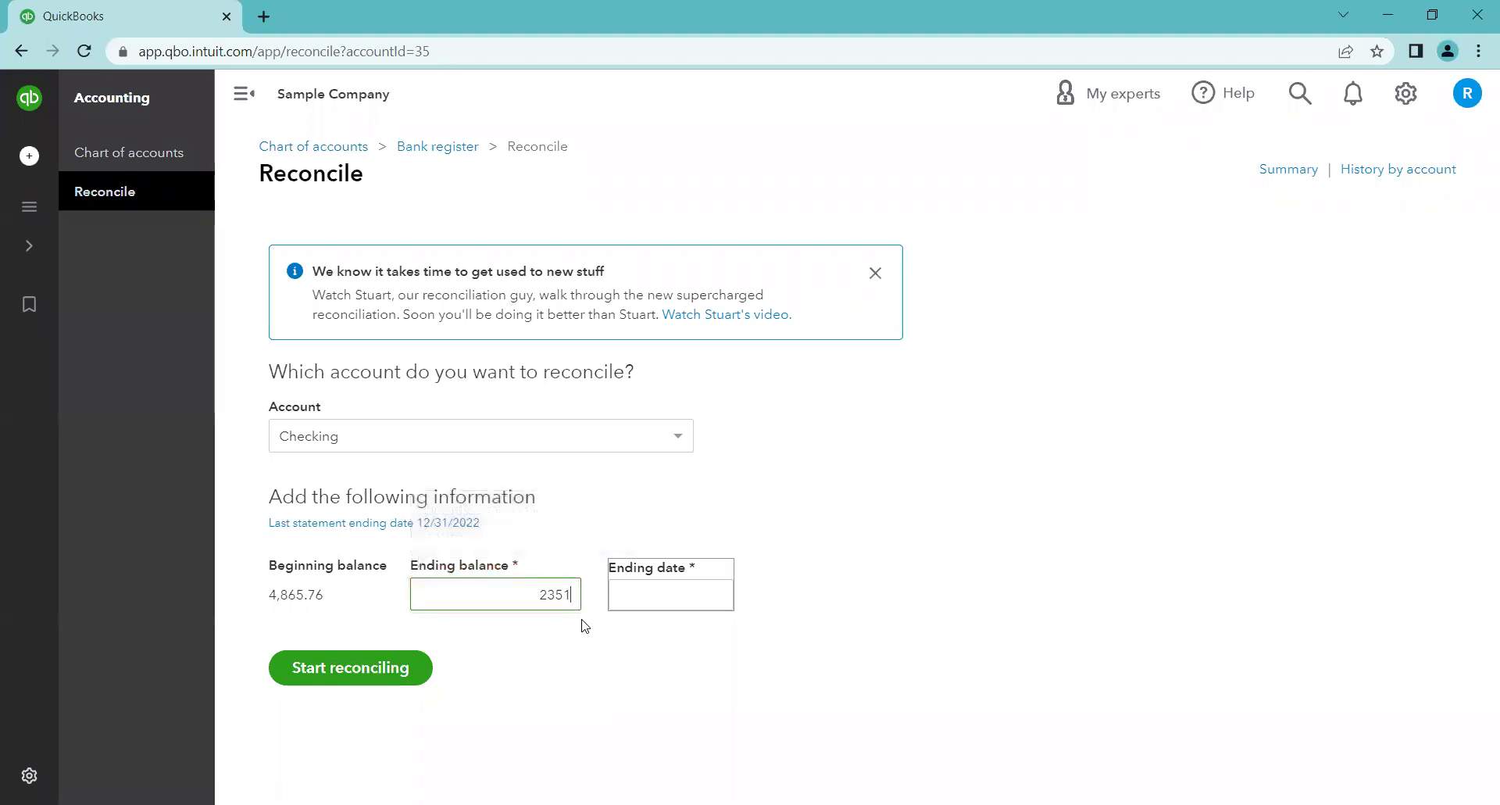
type(".92")
Step: Set the statement's ending date to 01/31/2023, referring to the sample bank statement
left_click(716, 596)
left_click(688, 581)
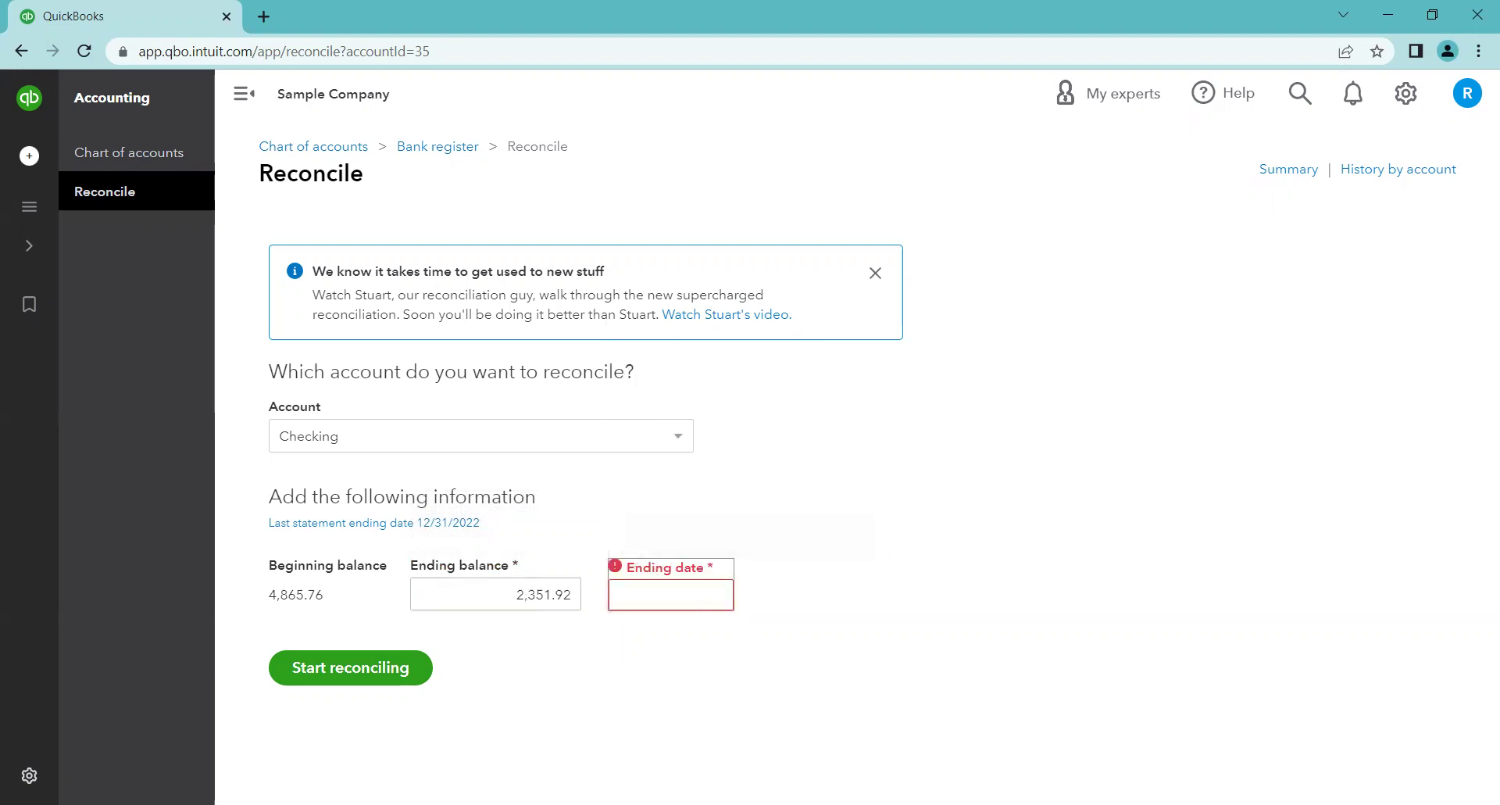
key("alt+Tab")
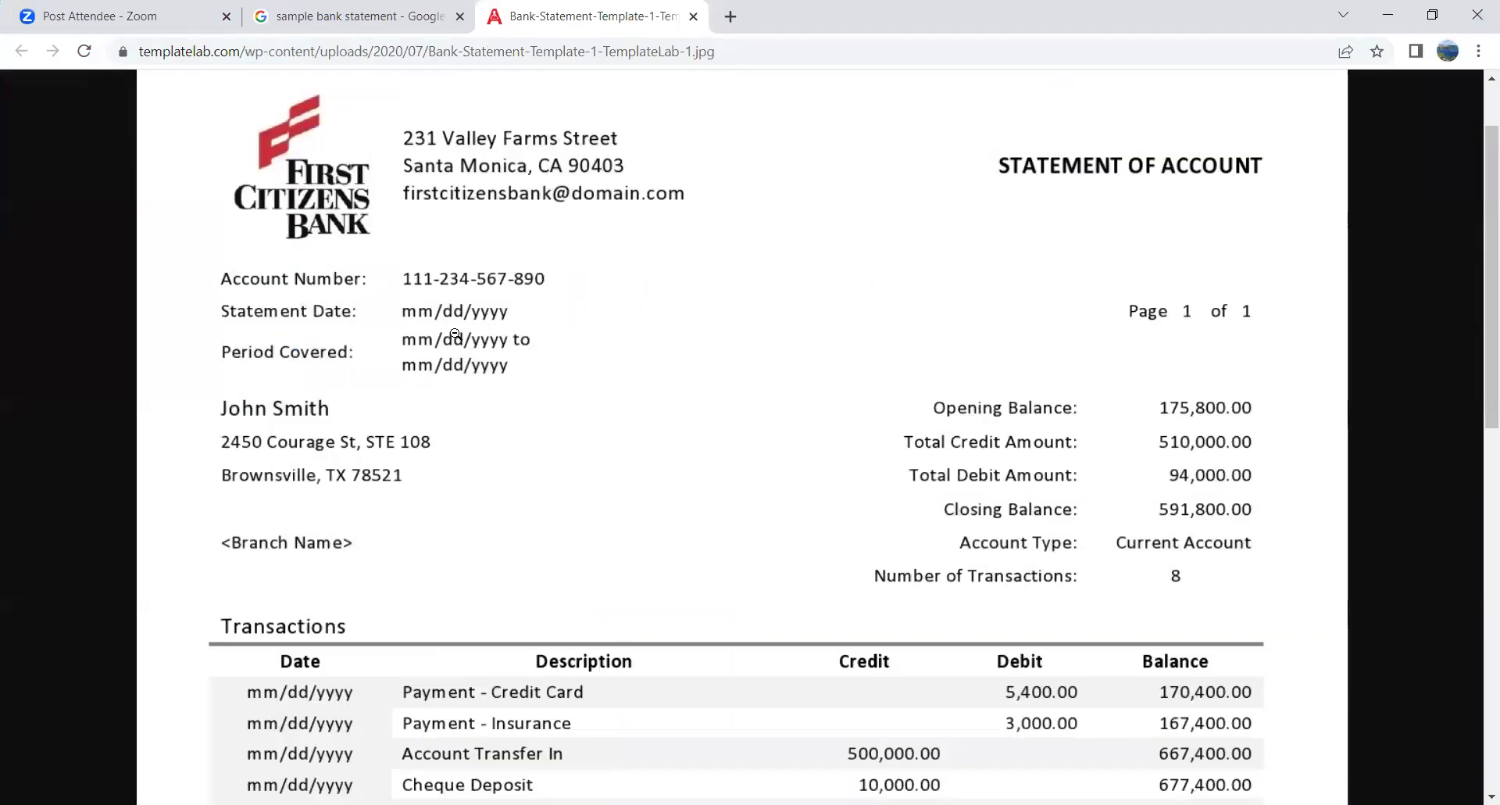
key("alt+Tab")
left_click(716, 594)
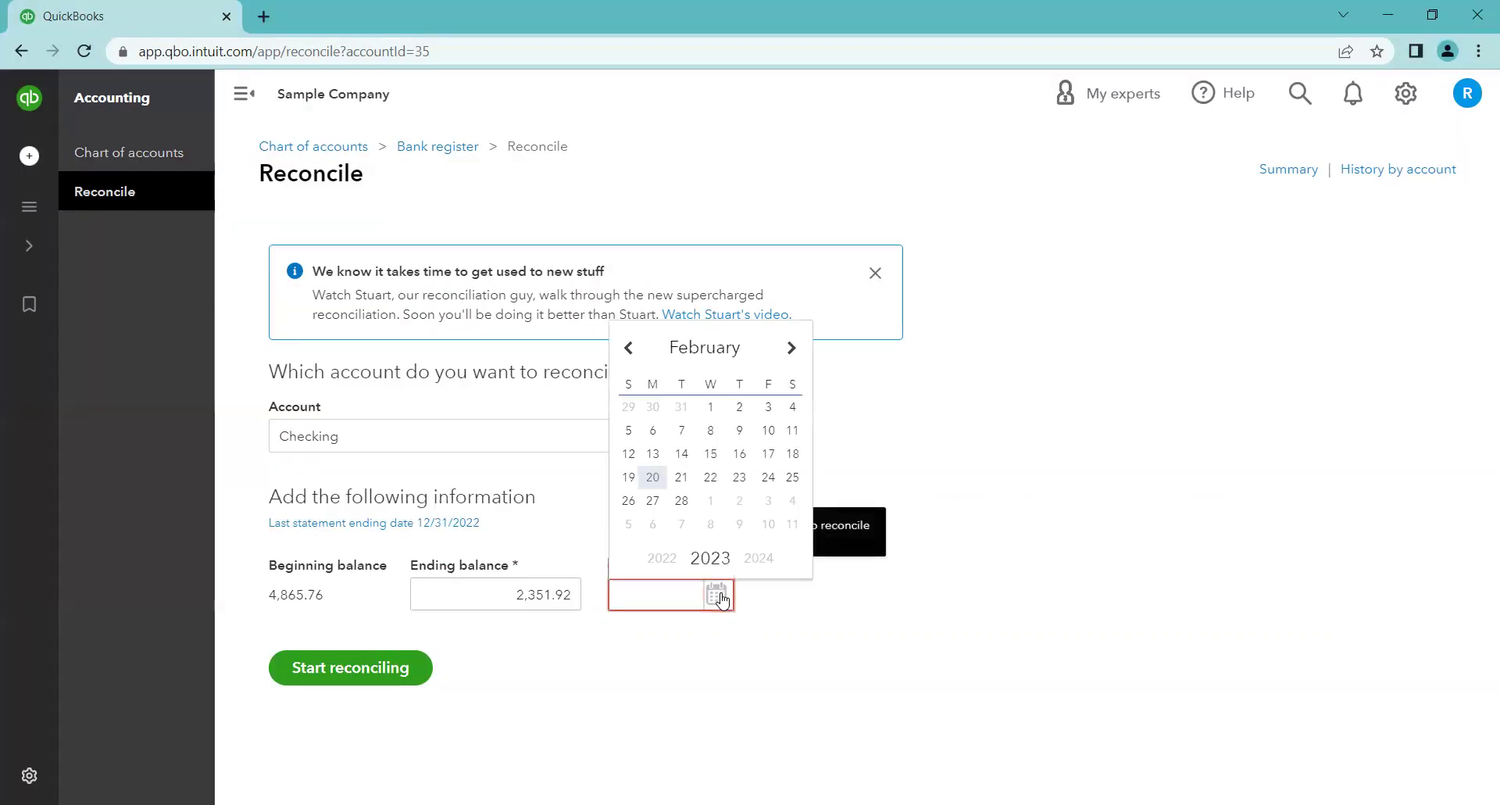
left_click(629, 349)
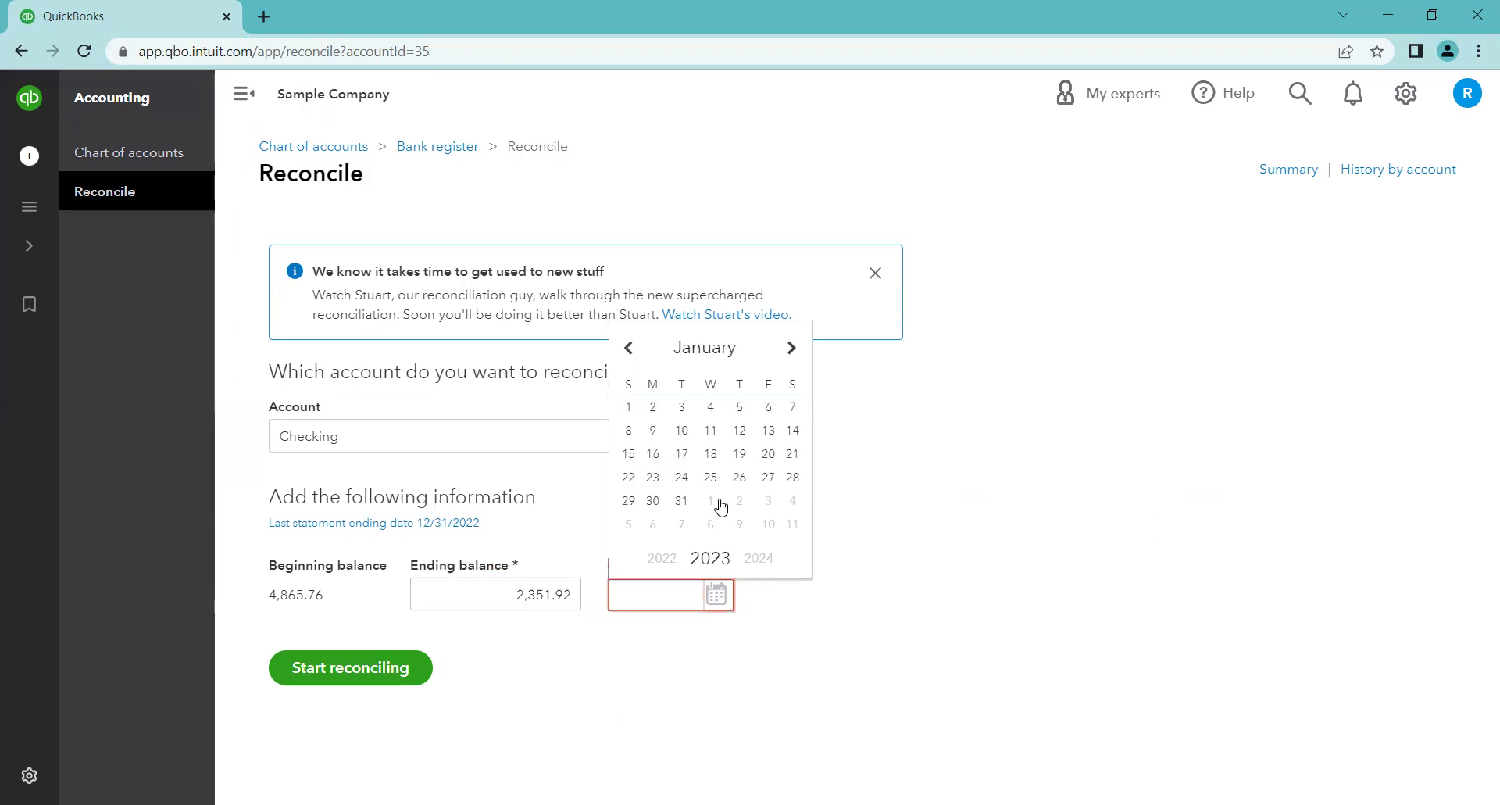
left_click(681, 499)
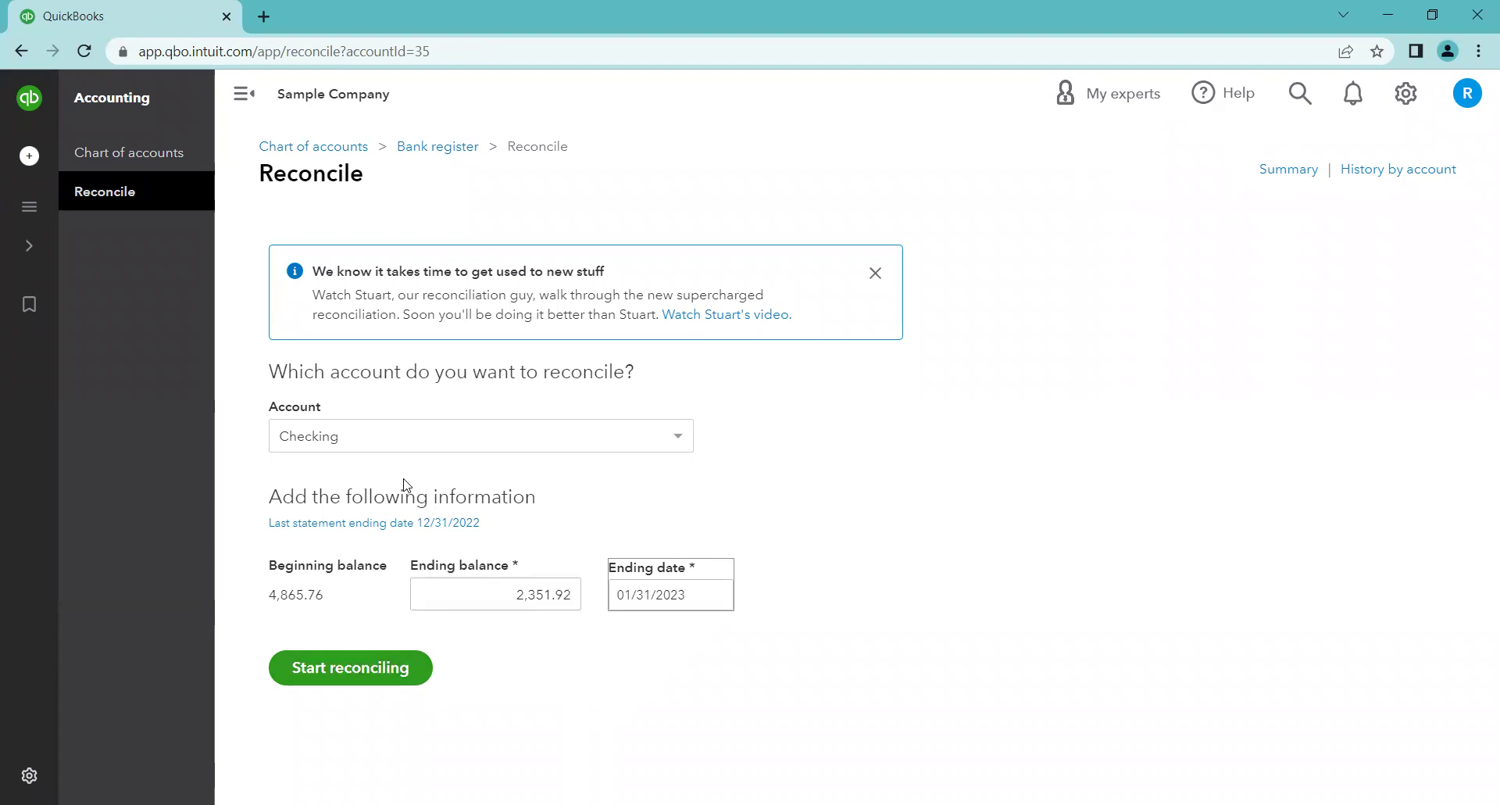
Step: Start reconciling the Checking account and dismiss the two tips about reviewing transactions
left_click(389, 668)
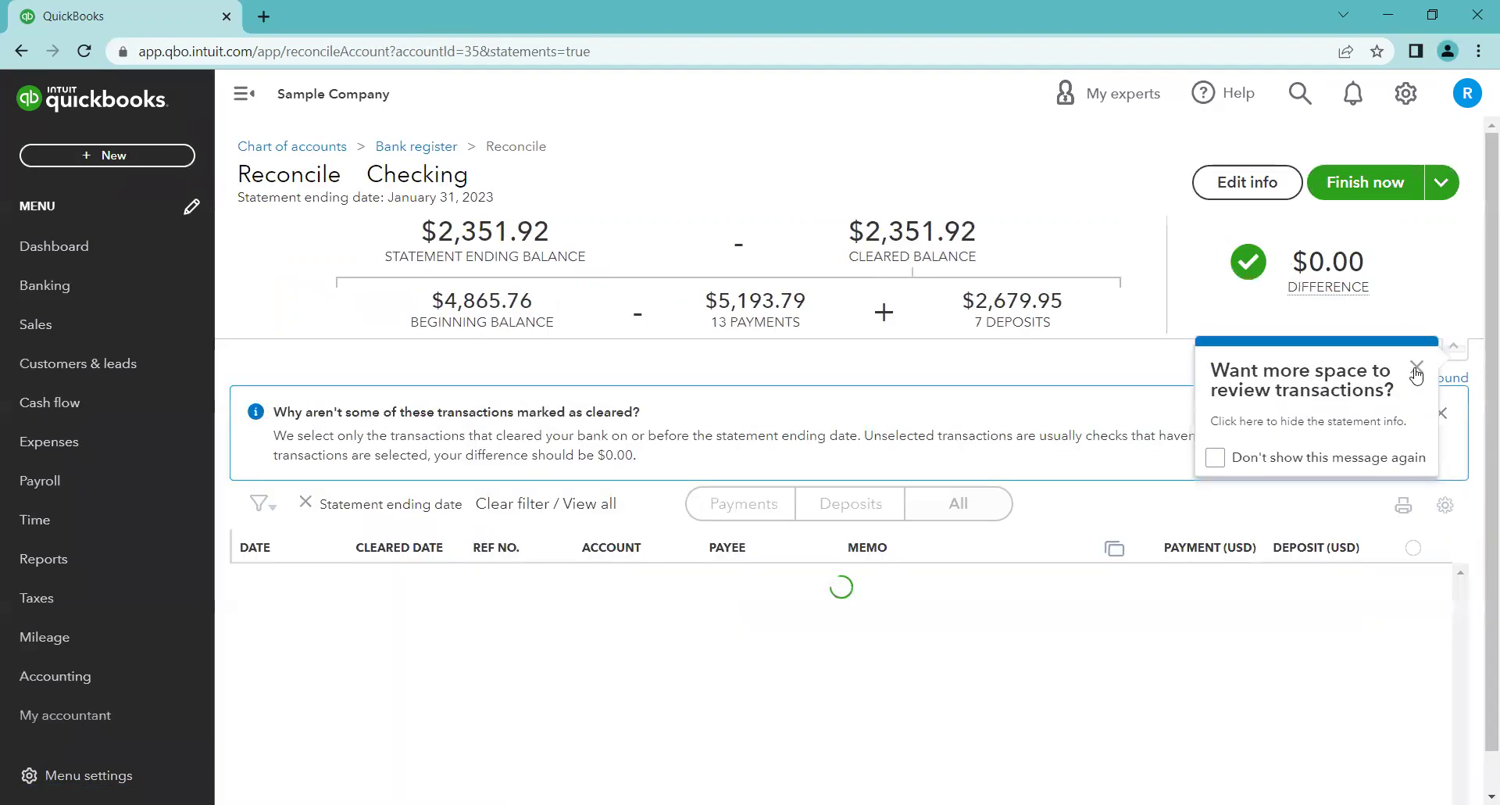
left_click(1414, 372)
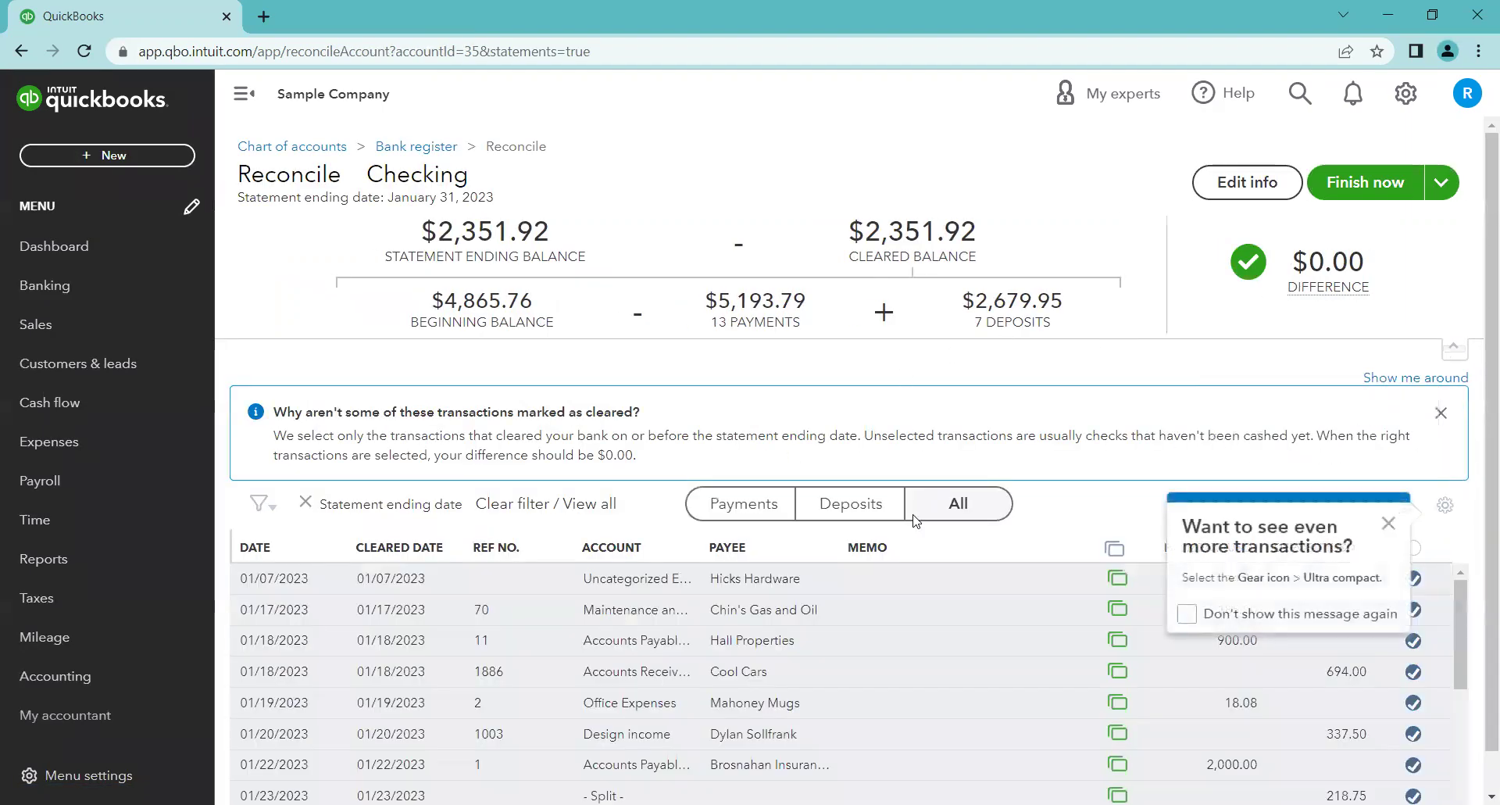
left_click(1395, 531)
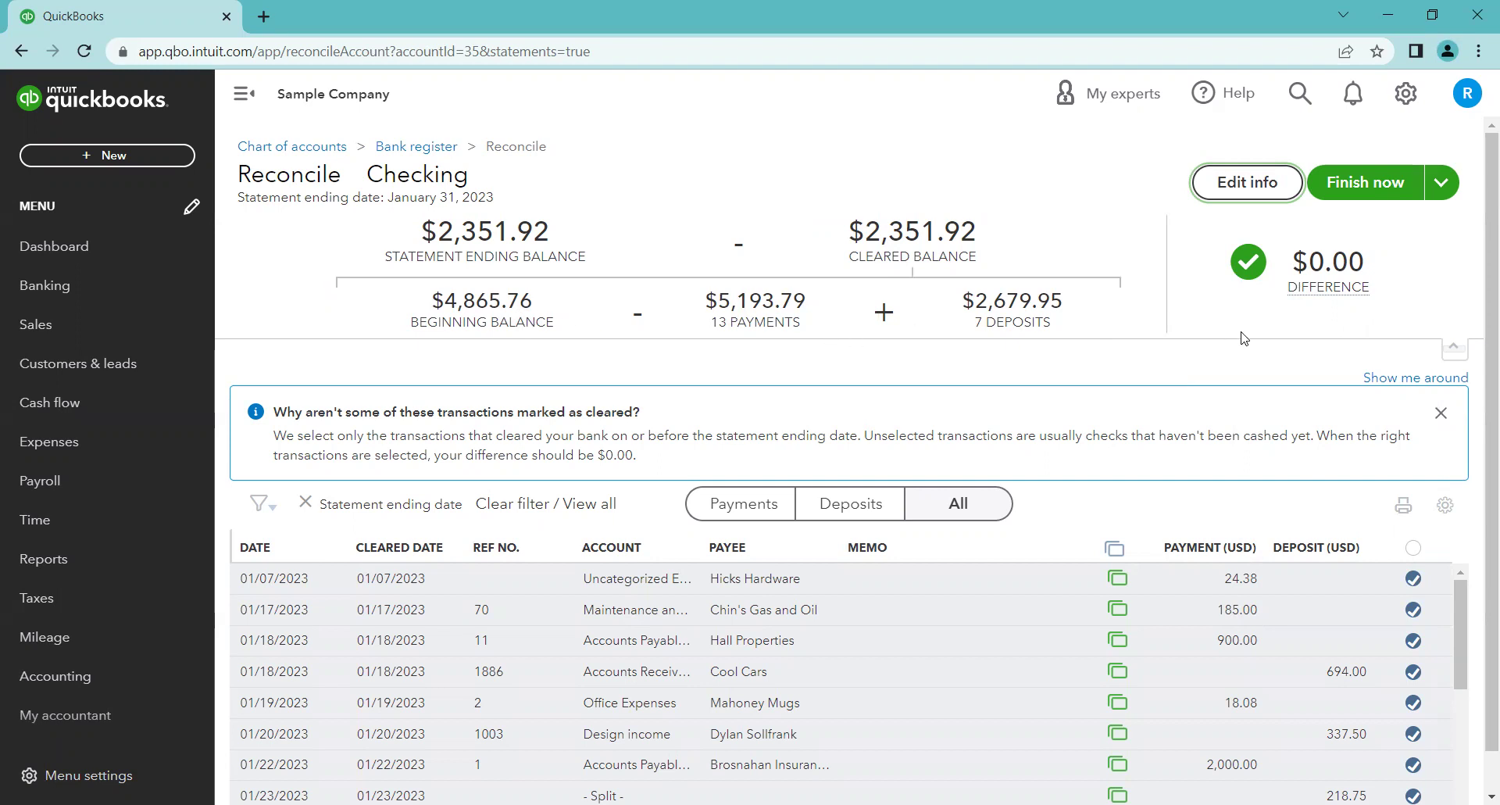
Step: Collapse and re-expand the statement summary, and compare the statement ending balance, cleared balance and difference
left_click(1454, 347)
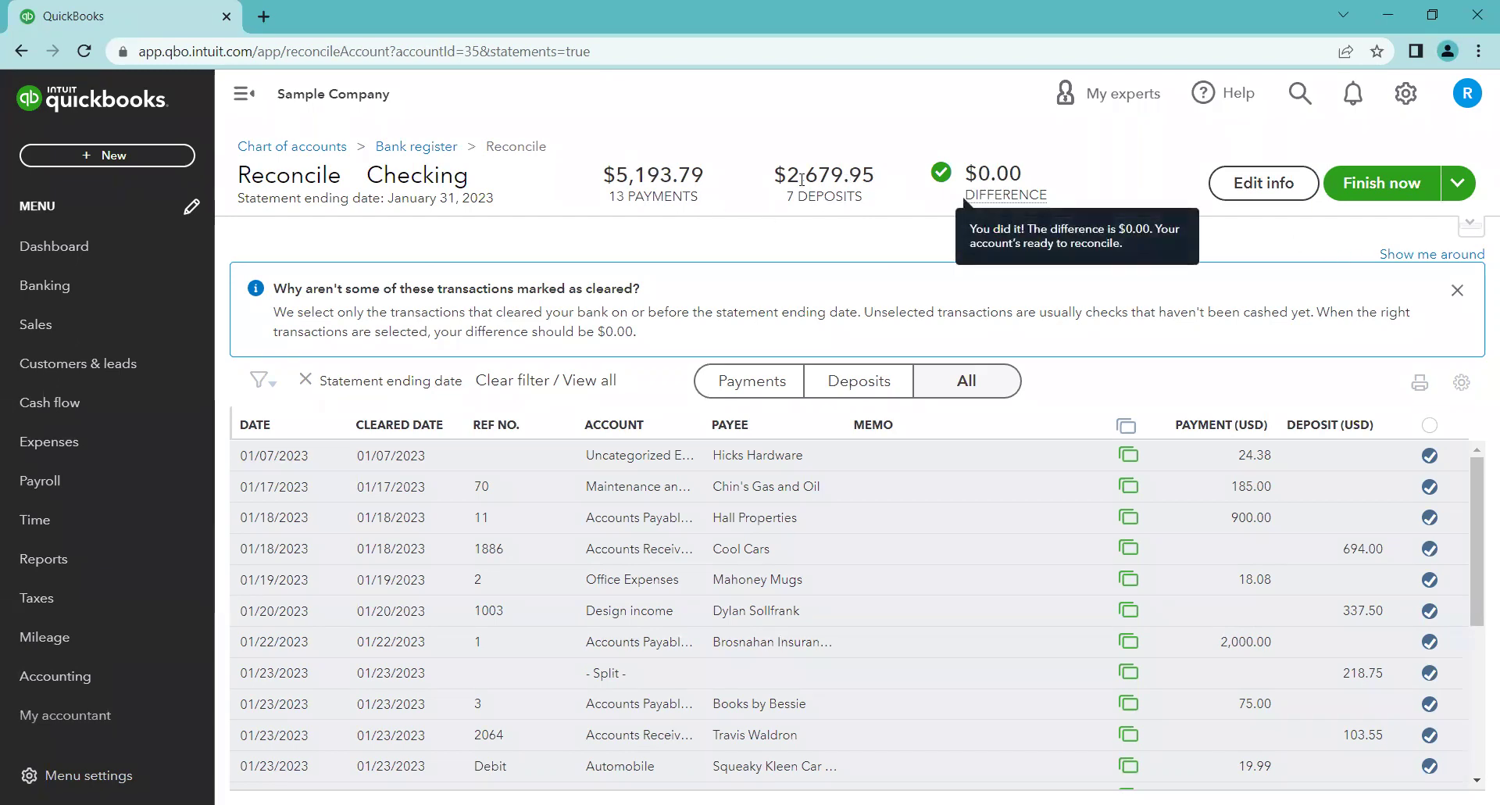
left_click(1468, 229)
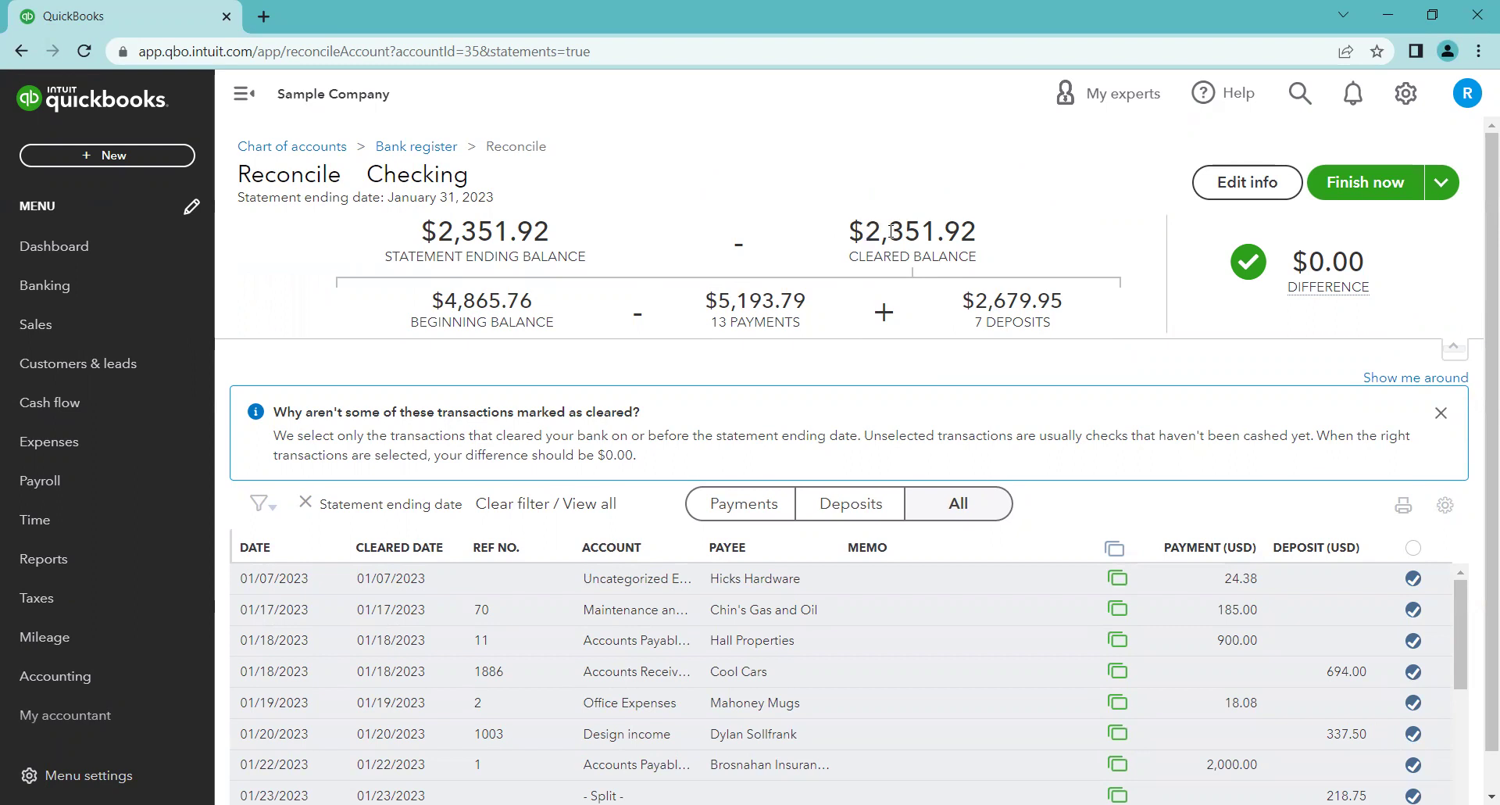
left_click_drag(846, 230, 973, 228)
left_click_drag(422, 230, 594, 242)
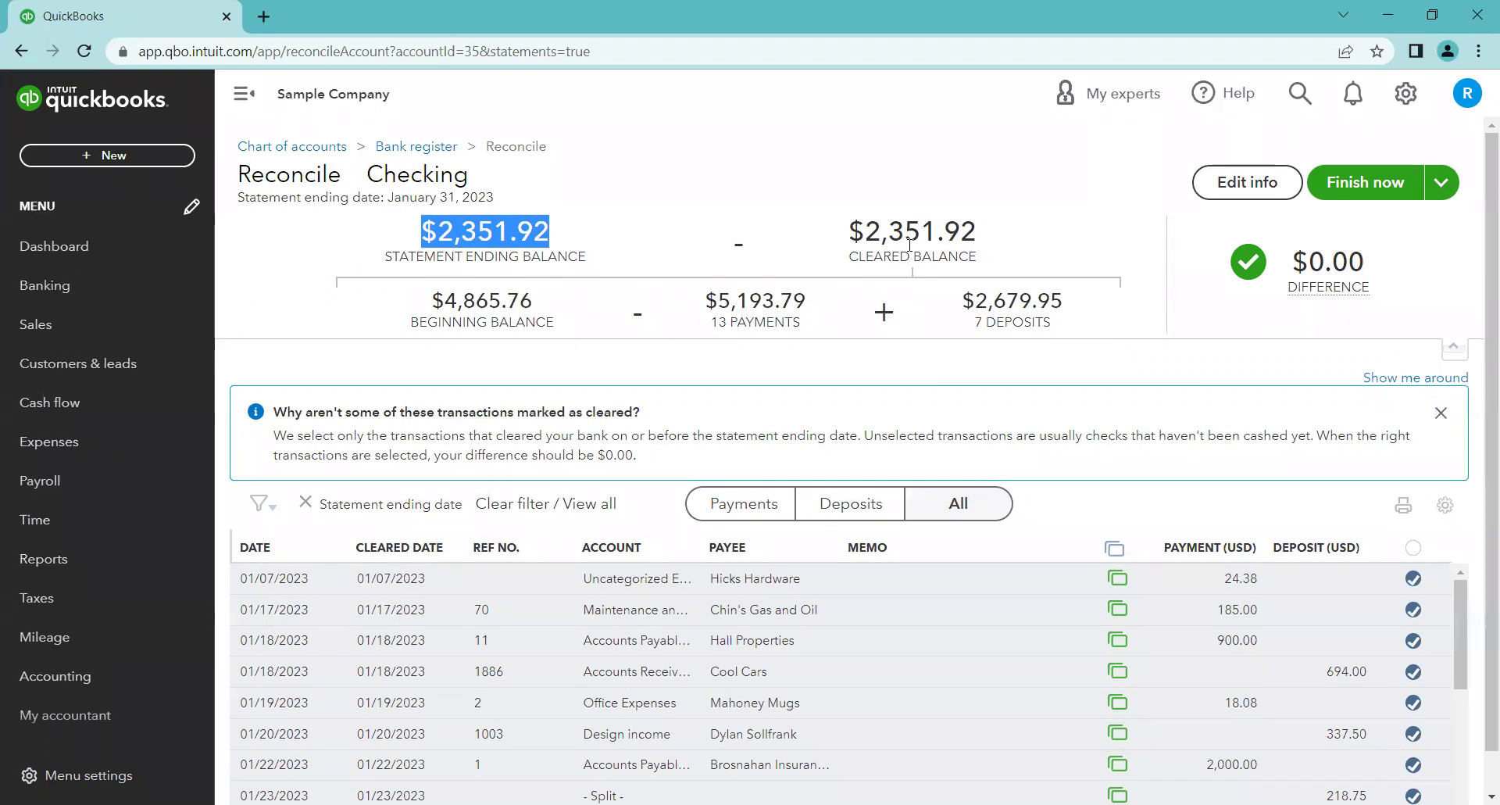
left_click(1009, 245)
mouse_move(1297, 263)
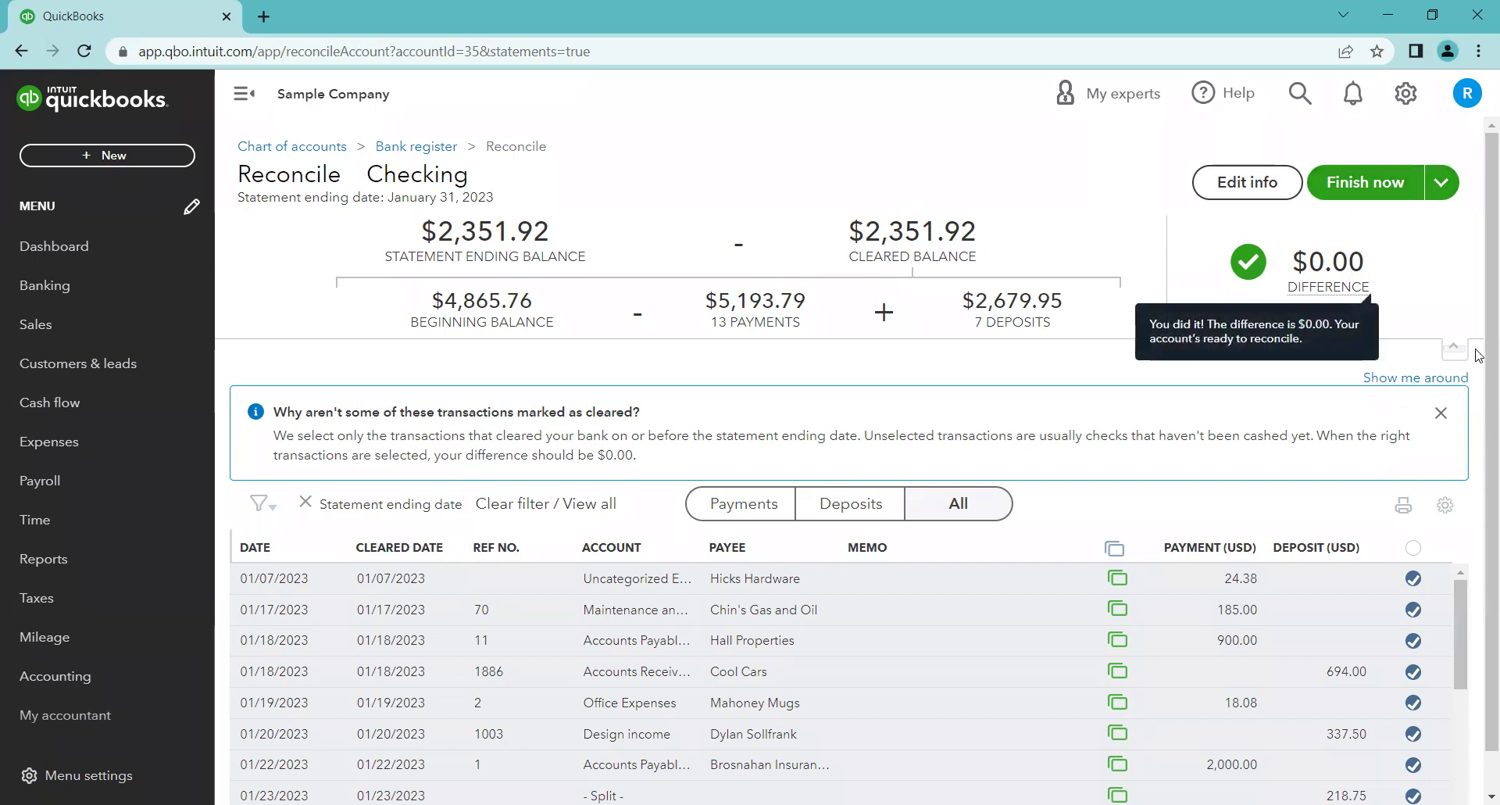
Step: Examine the account name and the full list of selected transactions in the Checking reconciliation
scroll(1476, 344, "down", 1)
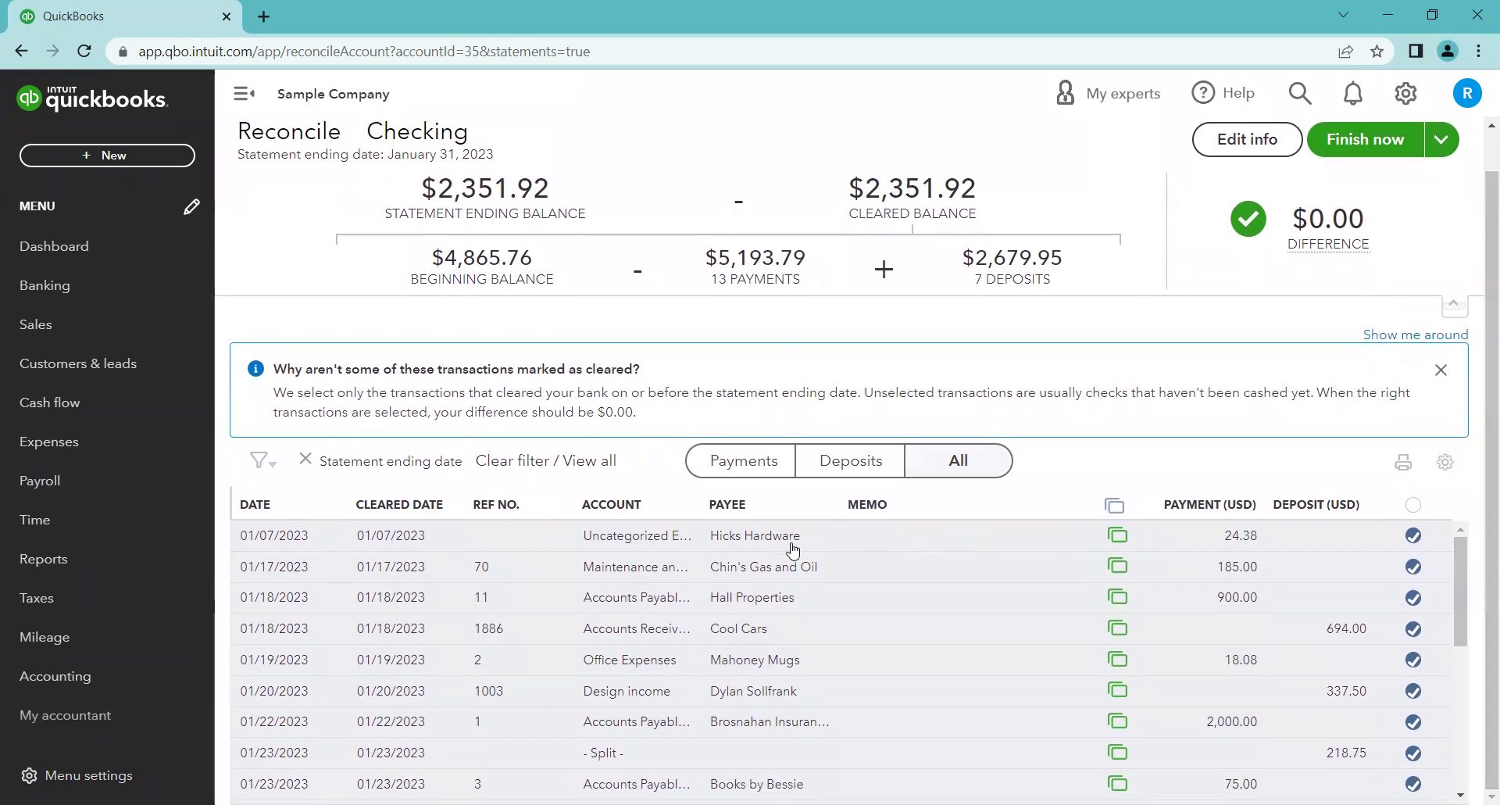
scroll(820, 577, "down", 3)
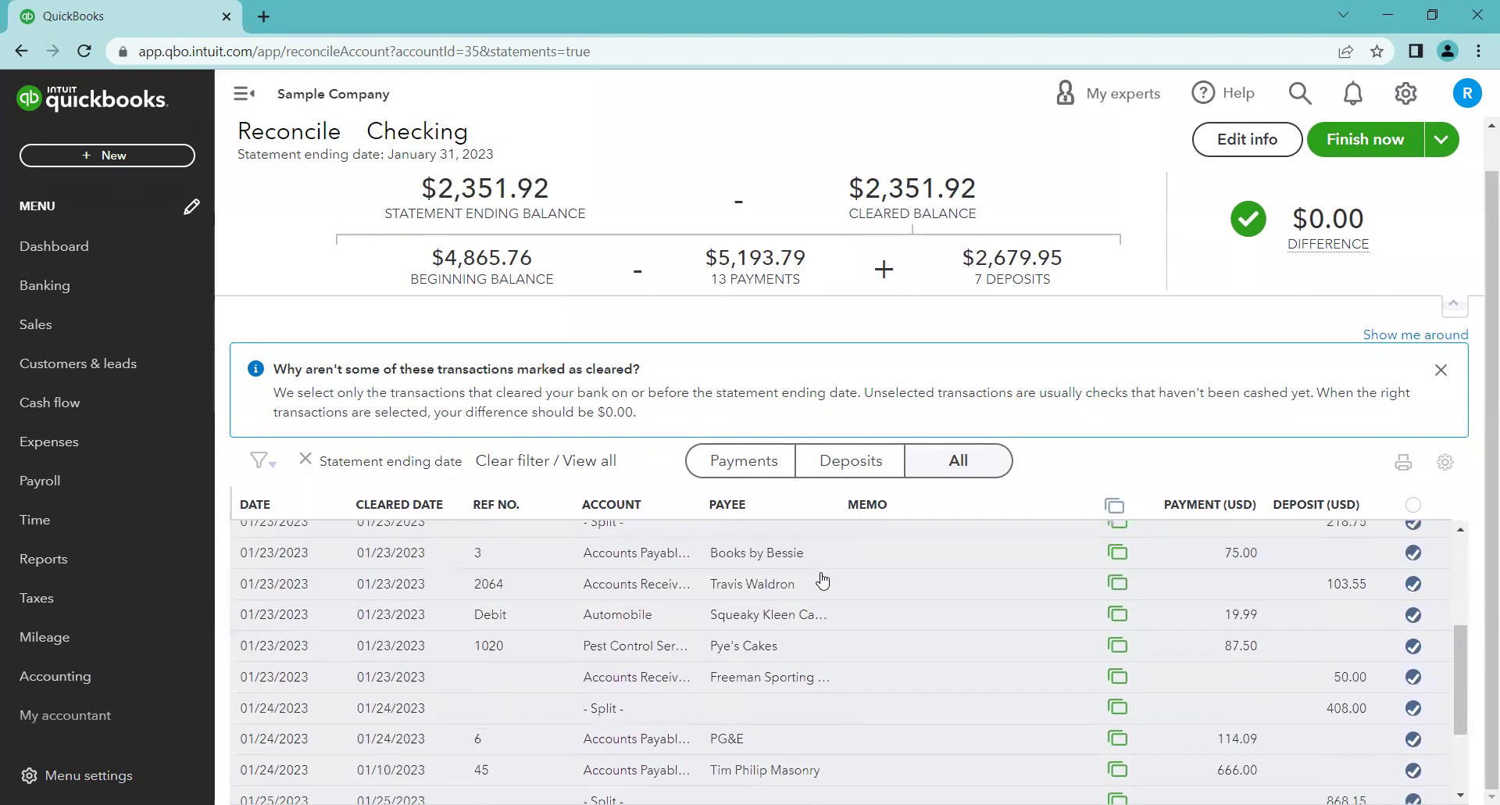
scroll(822, 578, "down", 2)
scroll(847, 624, "up", 3)
scroll(850, 636, "up", 2)
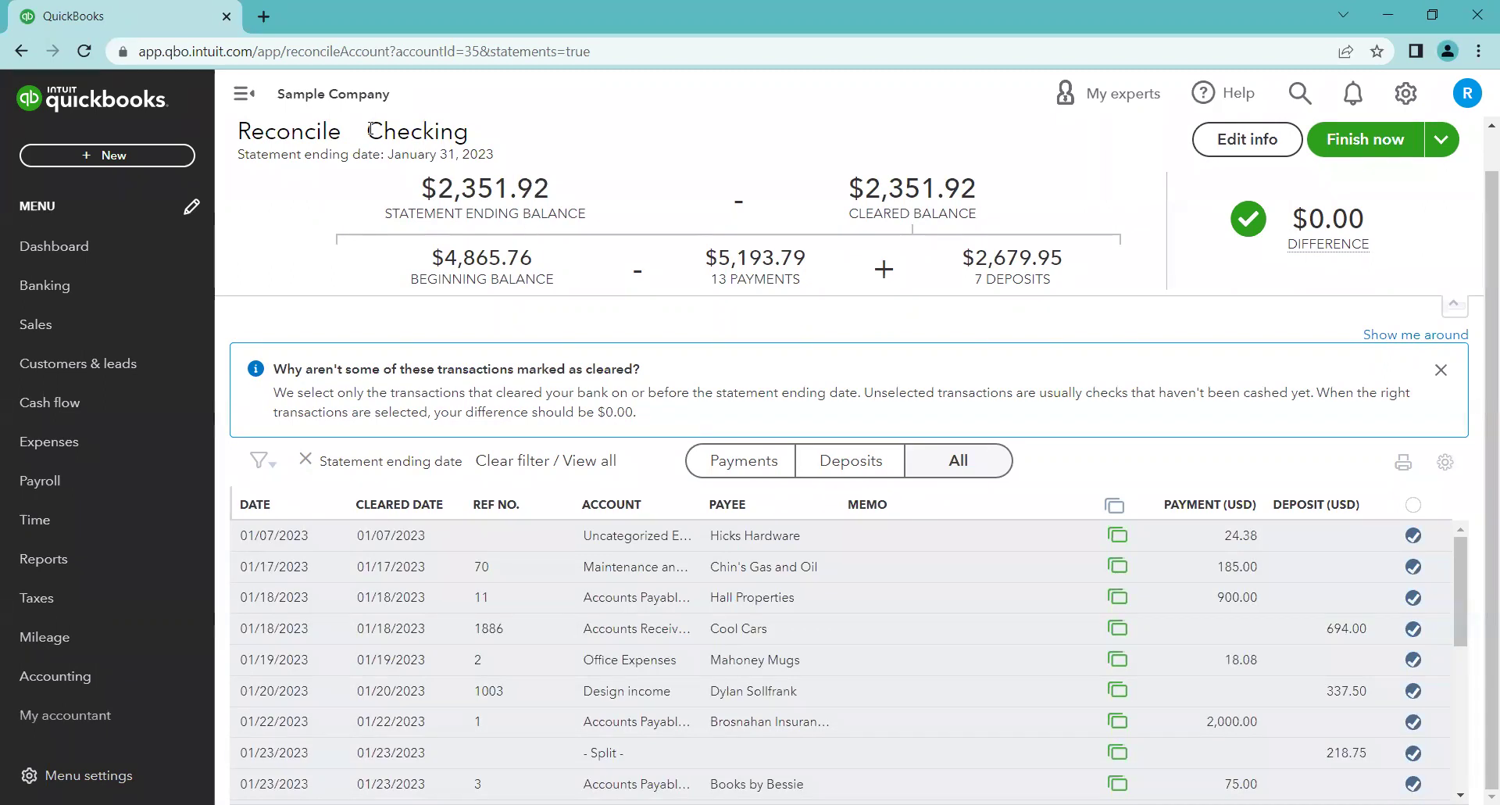
left_click_drag(367, 133, 468, 133)
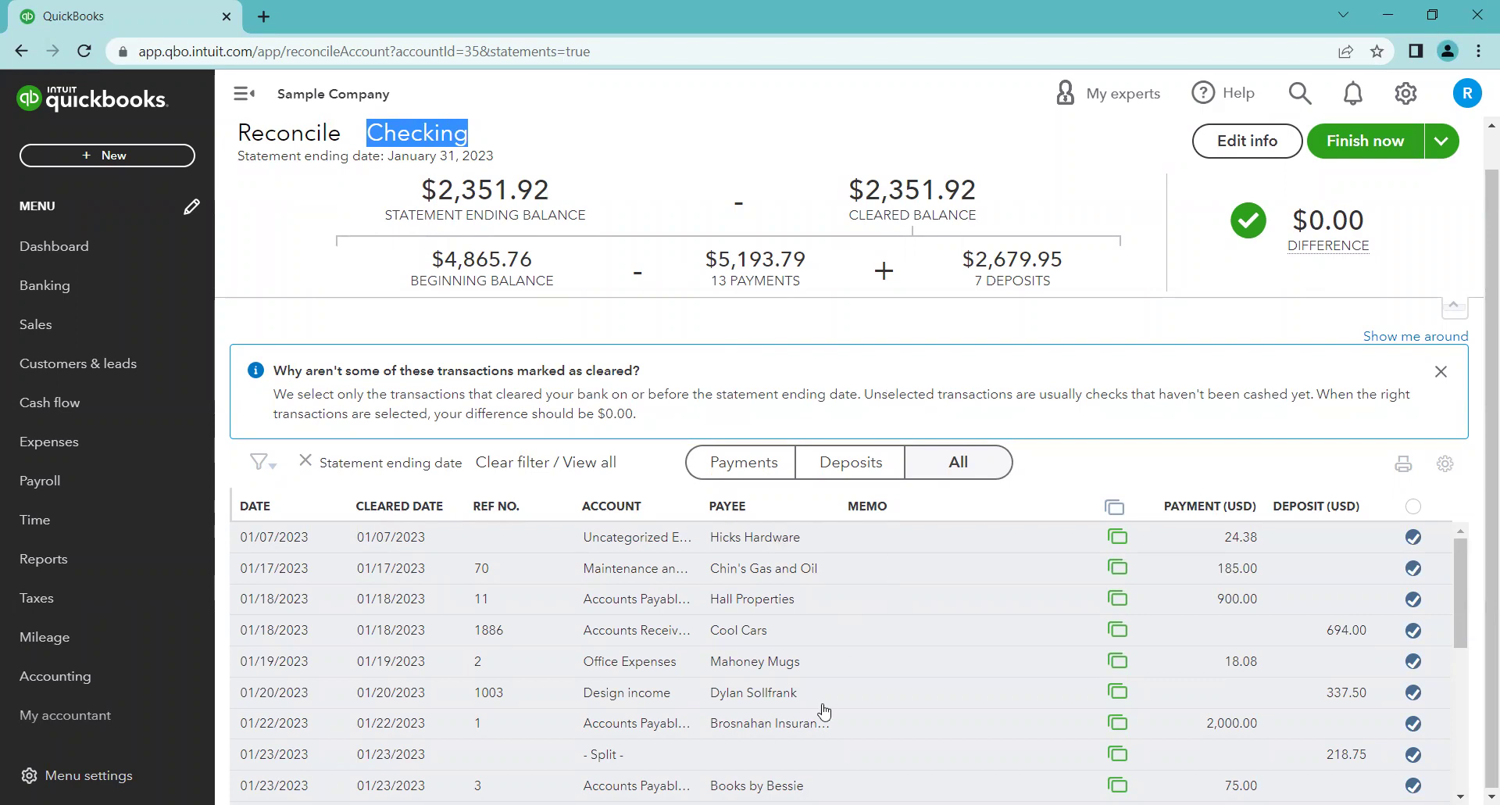
scroll(860, 618, "down", 3)
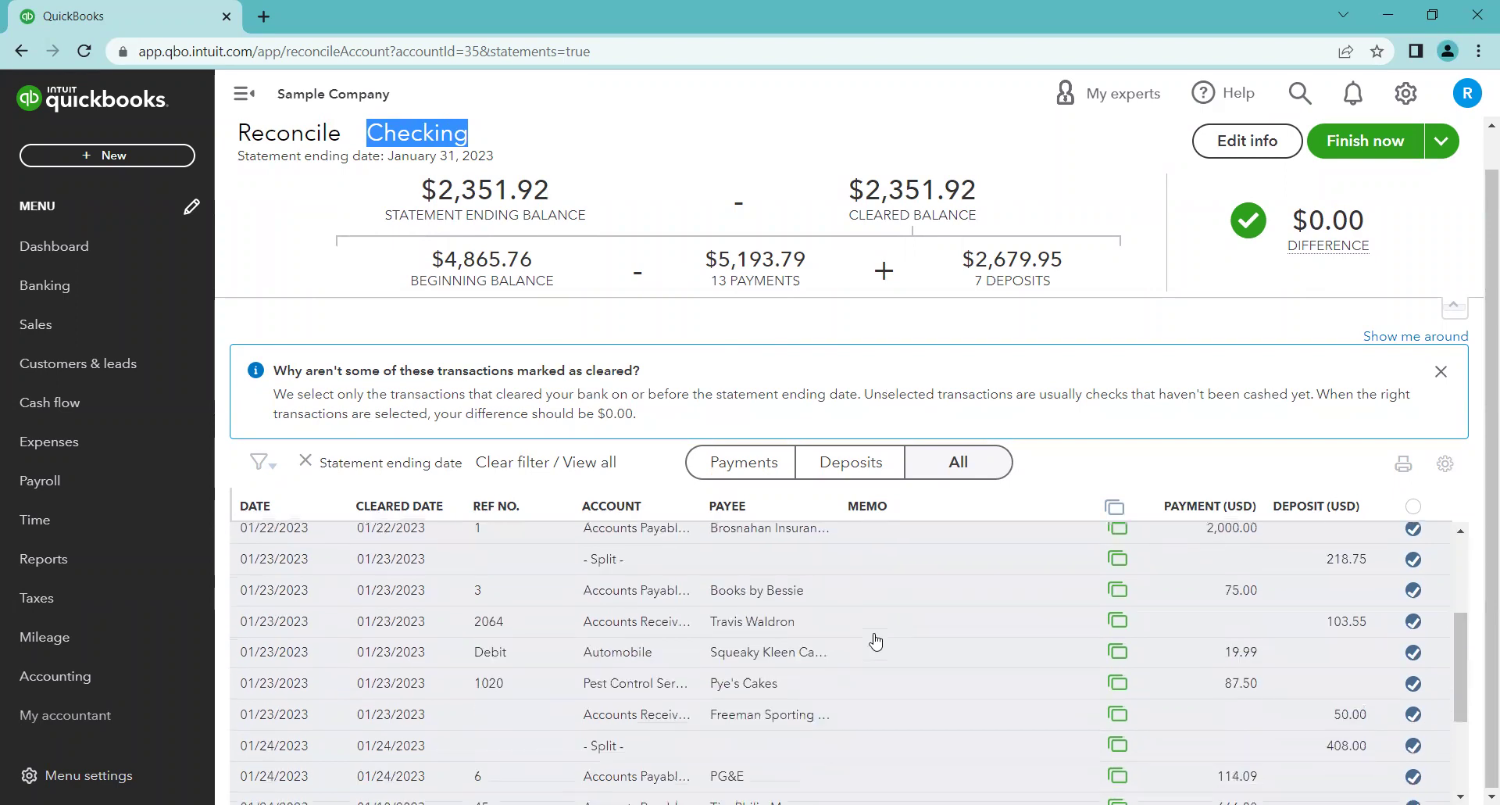
scroll(875, 641, "down", 3)
scroll(871, 641, "up", 3)
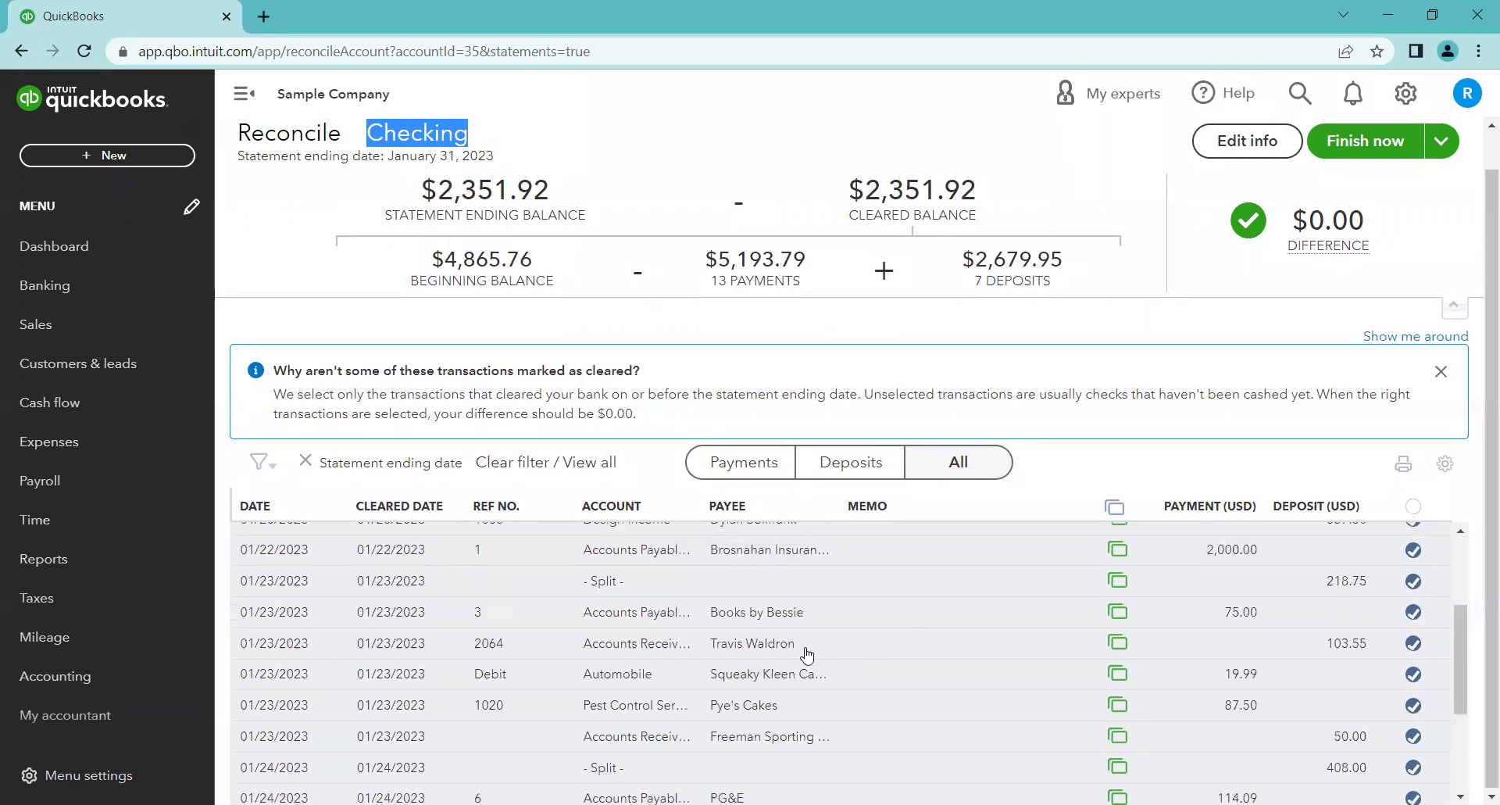
scroll(879, 636, "up", 3)
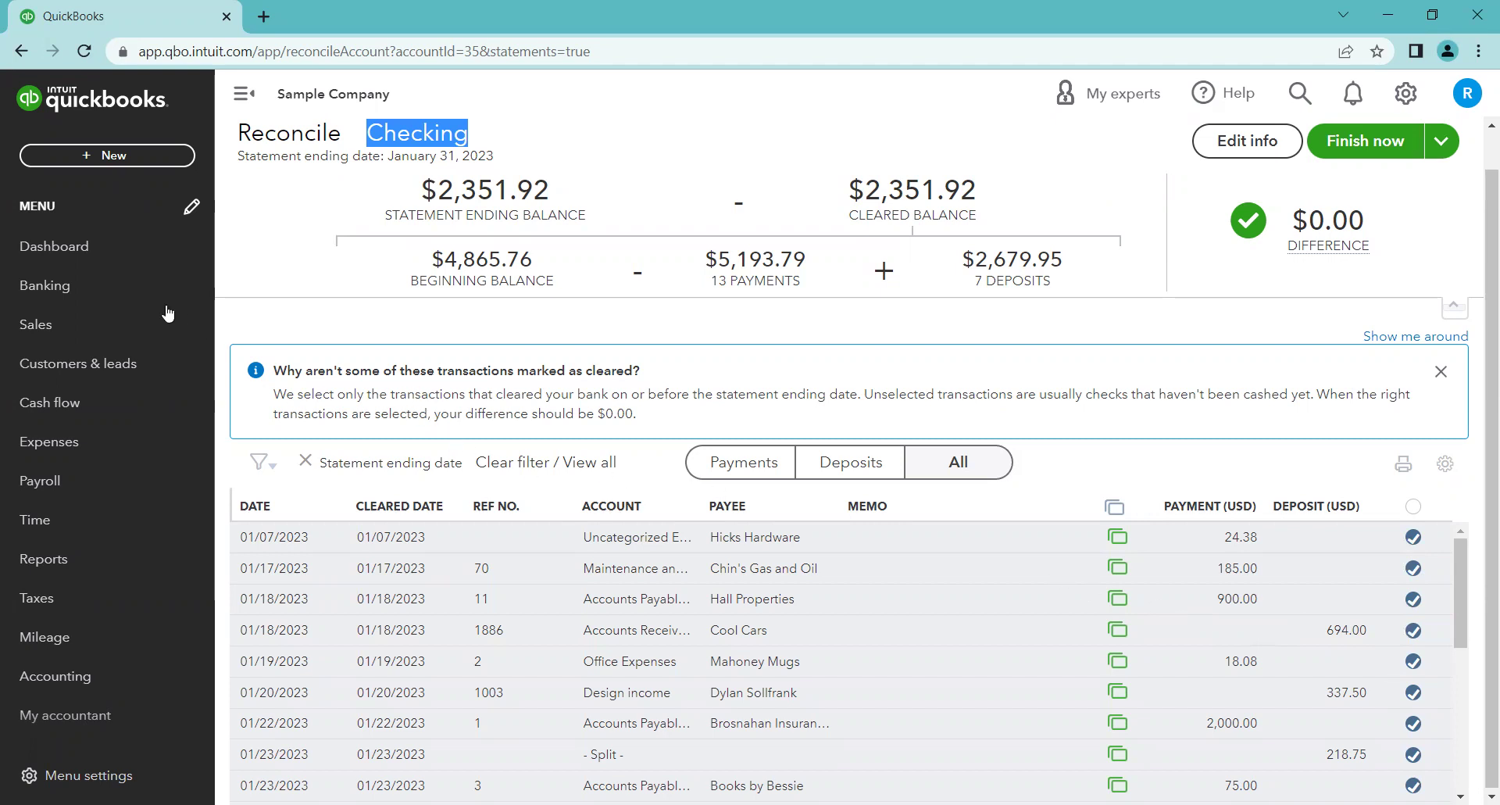
Step: View the Checking bank transactions awaiting review on the Banking page, and resume the Checking reconciliation
left_click(60, 283)
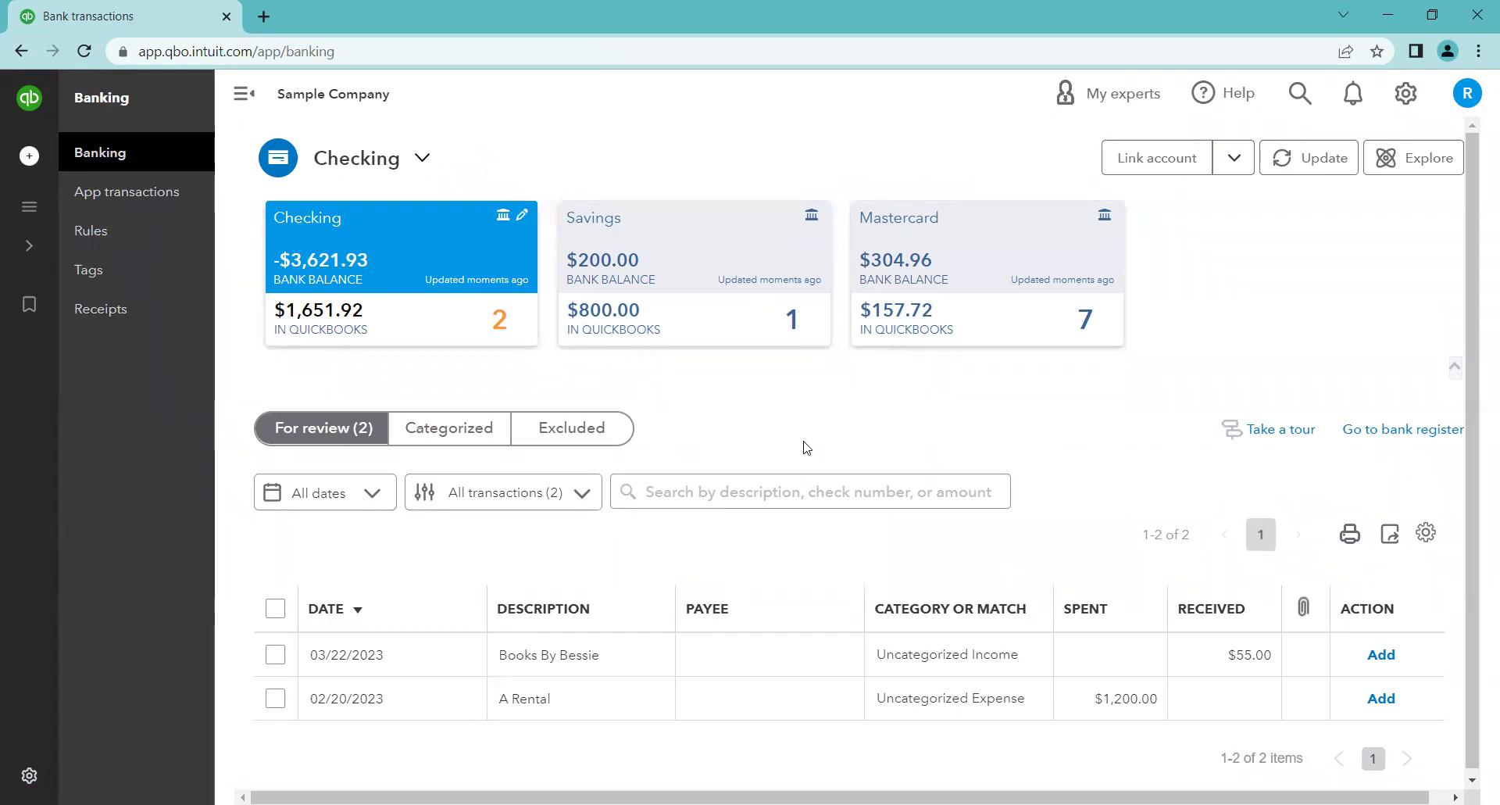
left_click(789, 504)
mouse_move(88, 271)
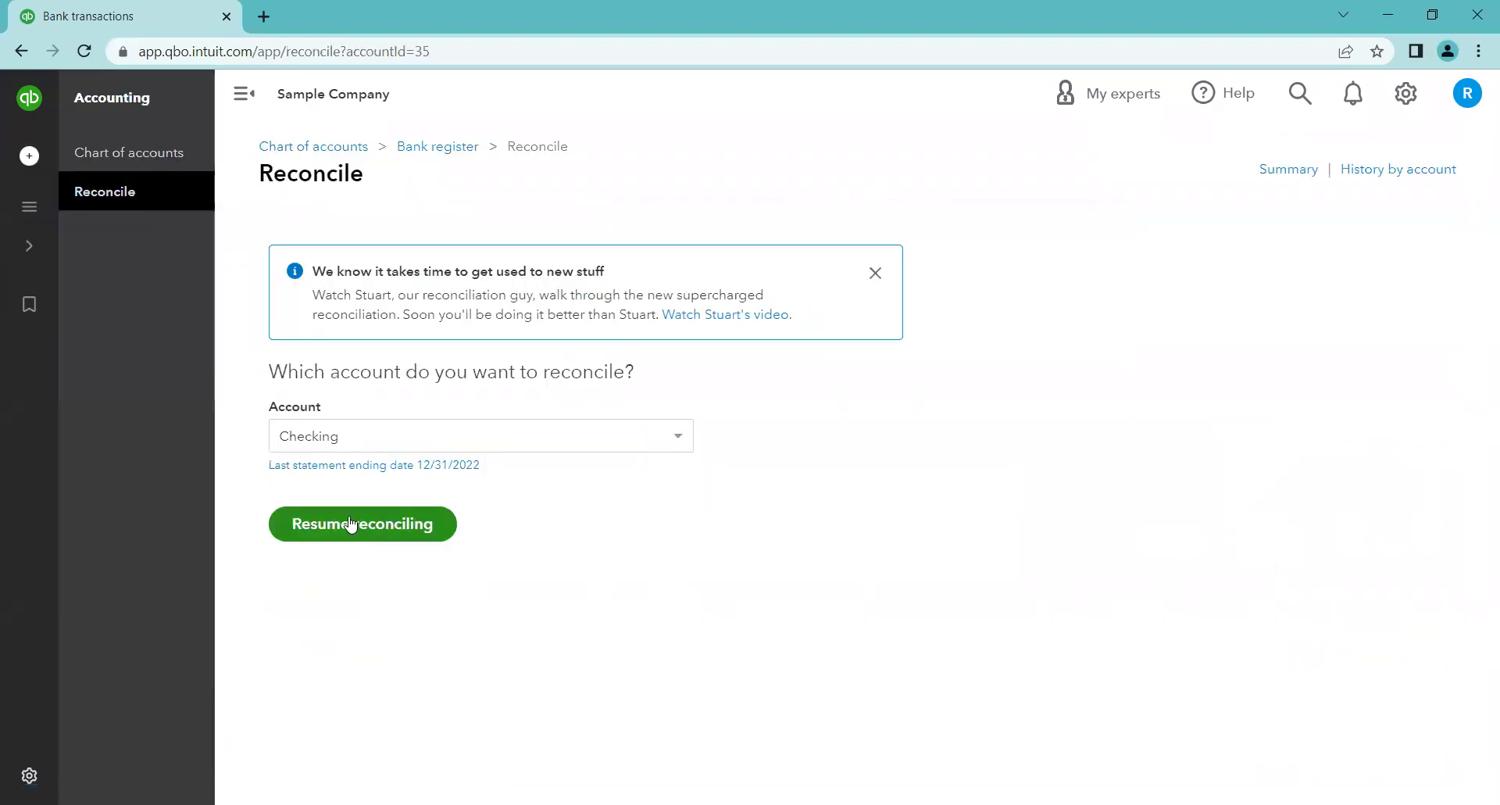
left_click(354, 525)
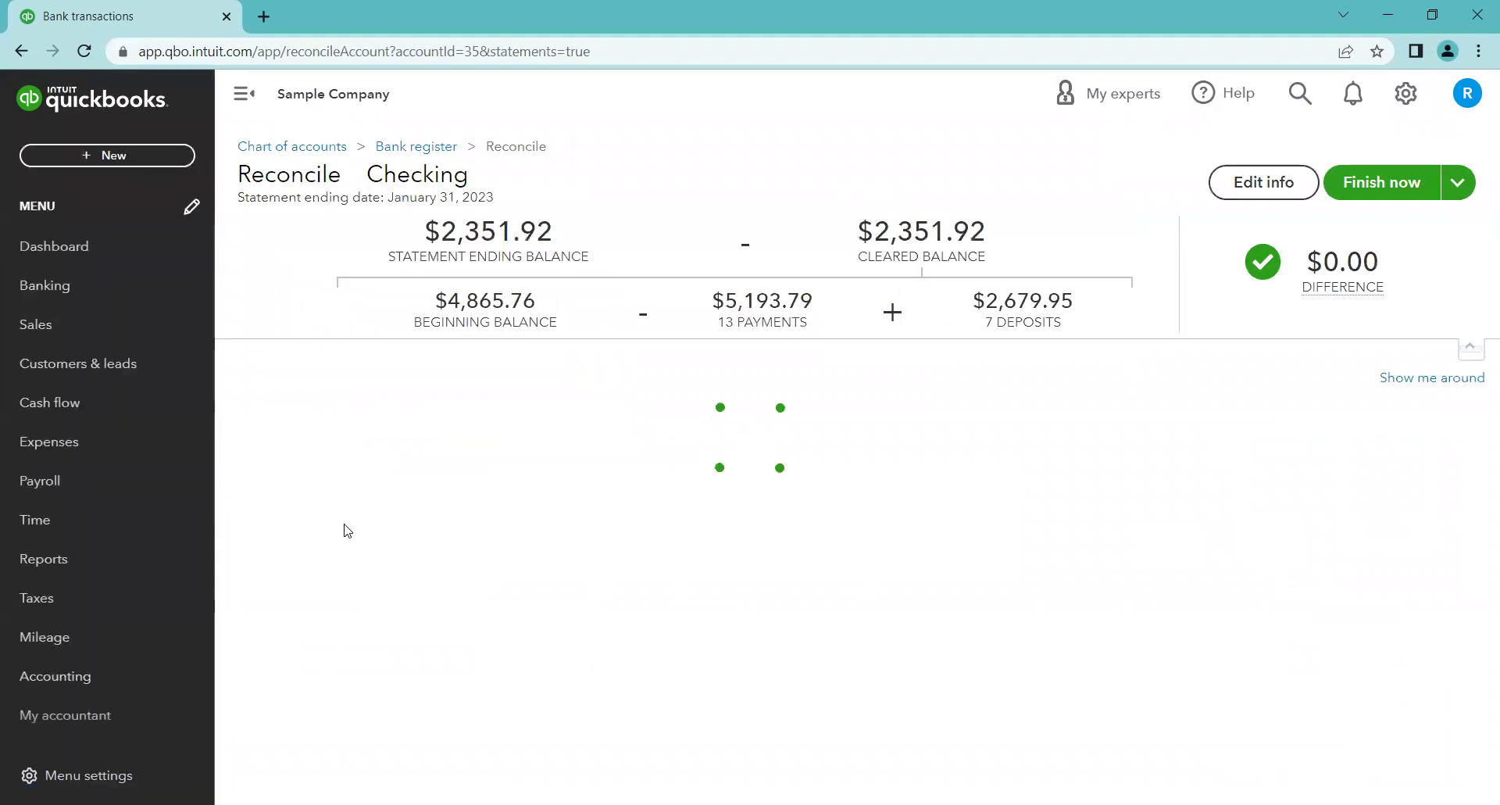
scroll(1473, 446, "down", 1)
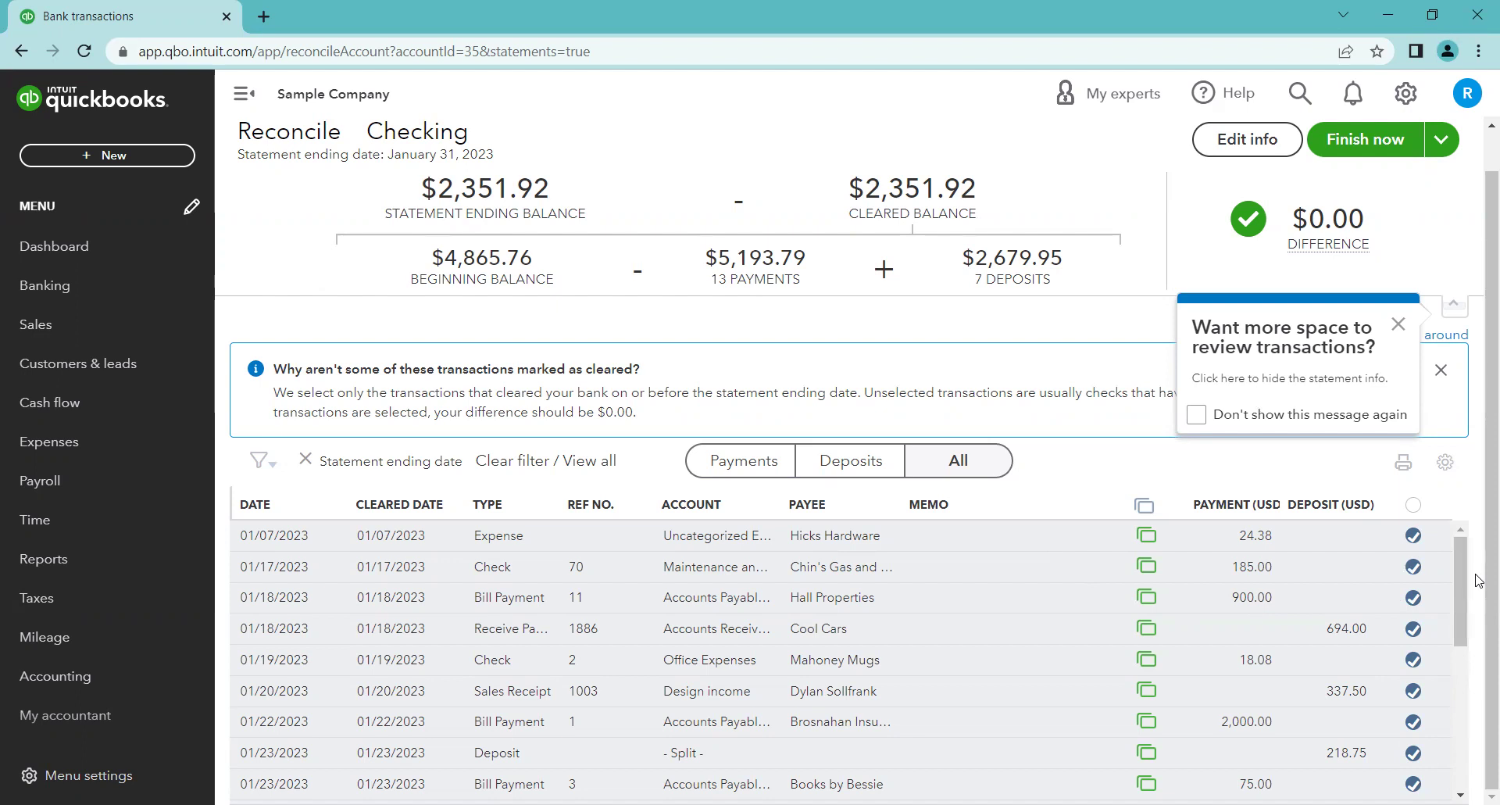
Step: Dismiss the two tips about getting more review space and seeing more transactions
left_click(1395, 325)
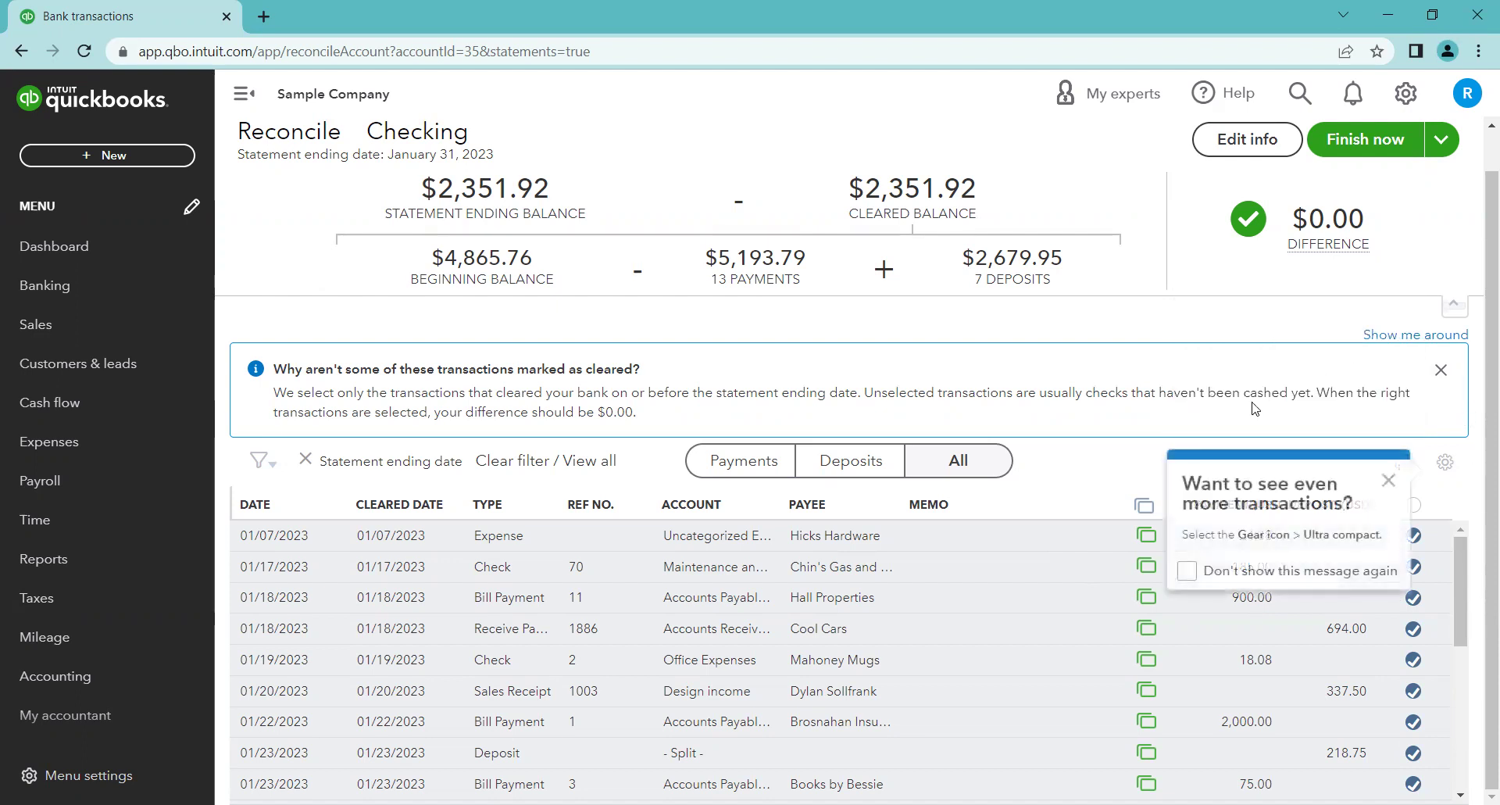
left_click(1388, 481)
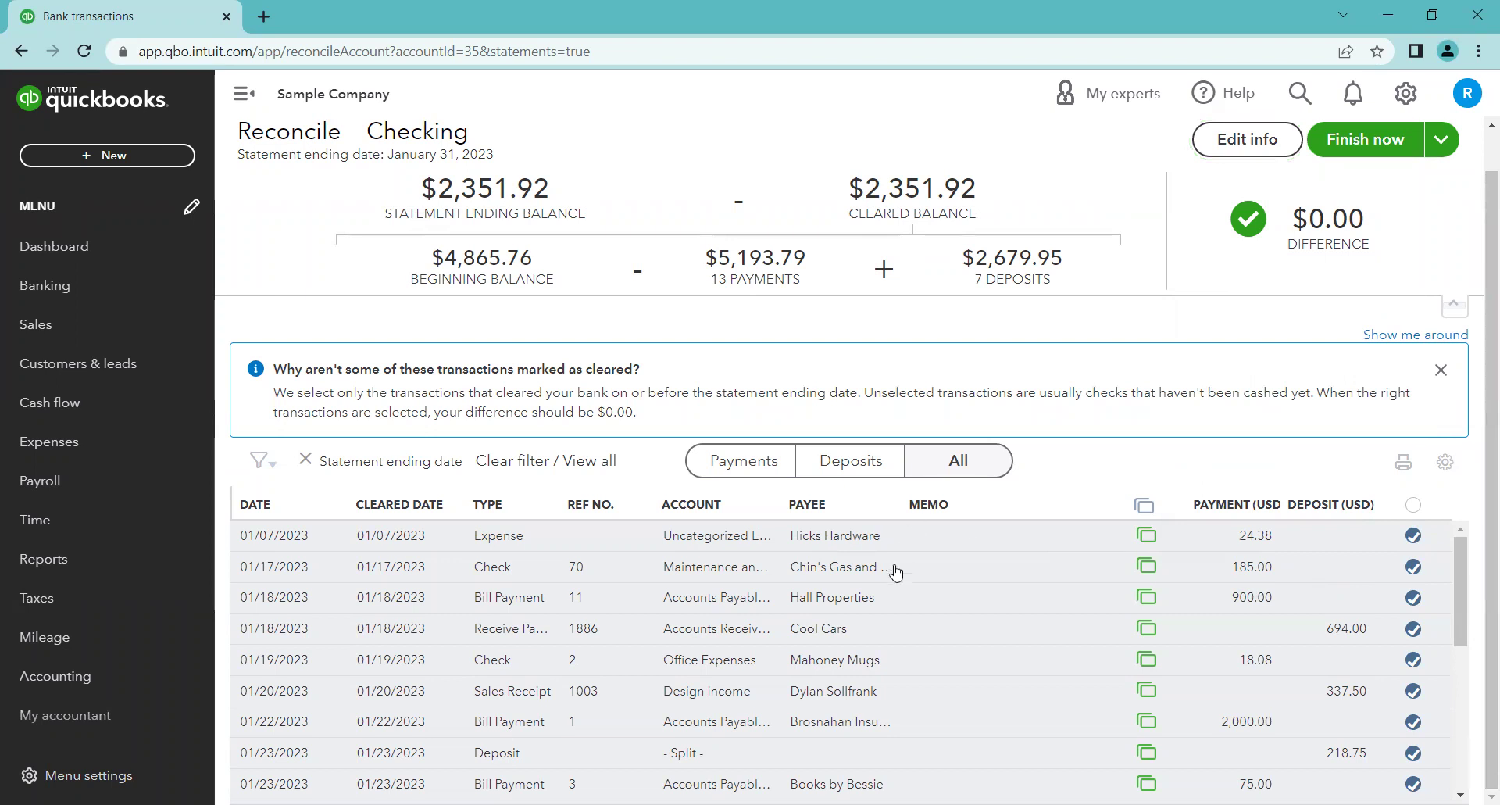
scroll(938, 569, "up", 1)
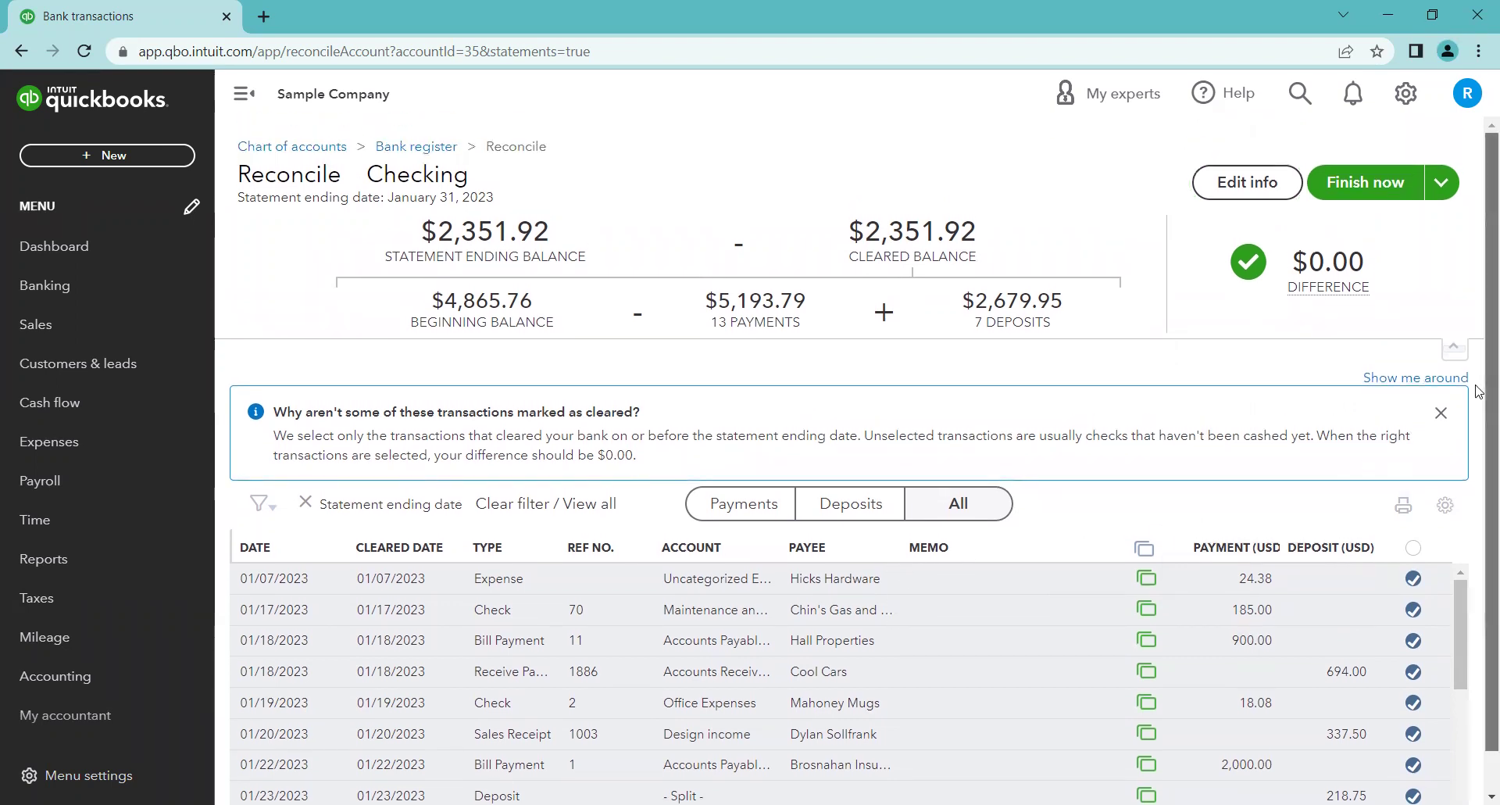
scroll(1478, 456, "down", 1)
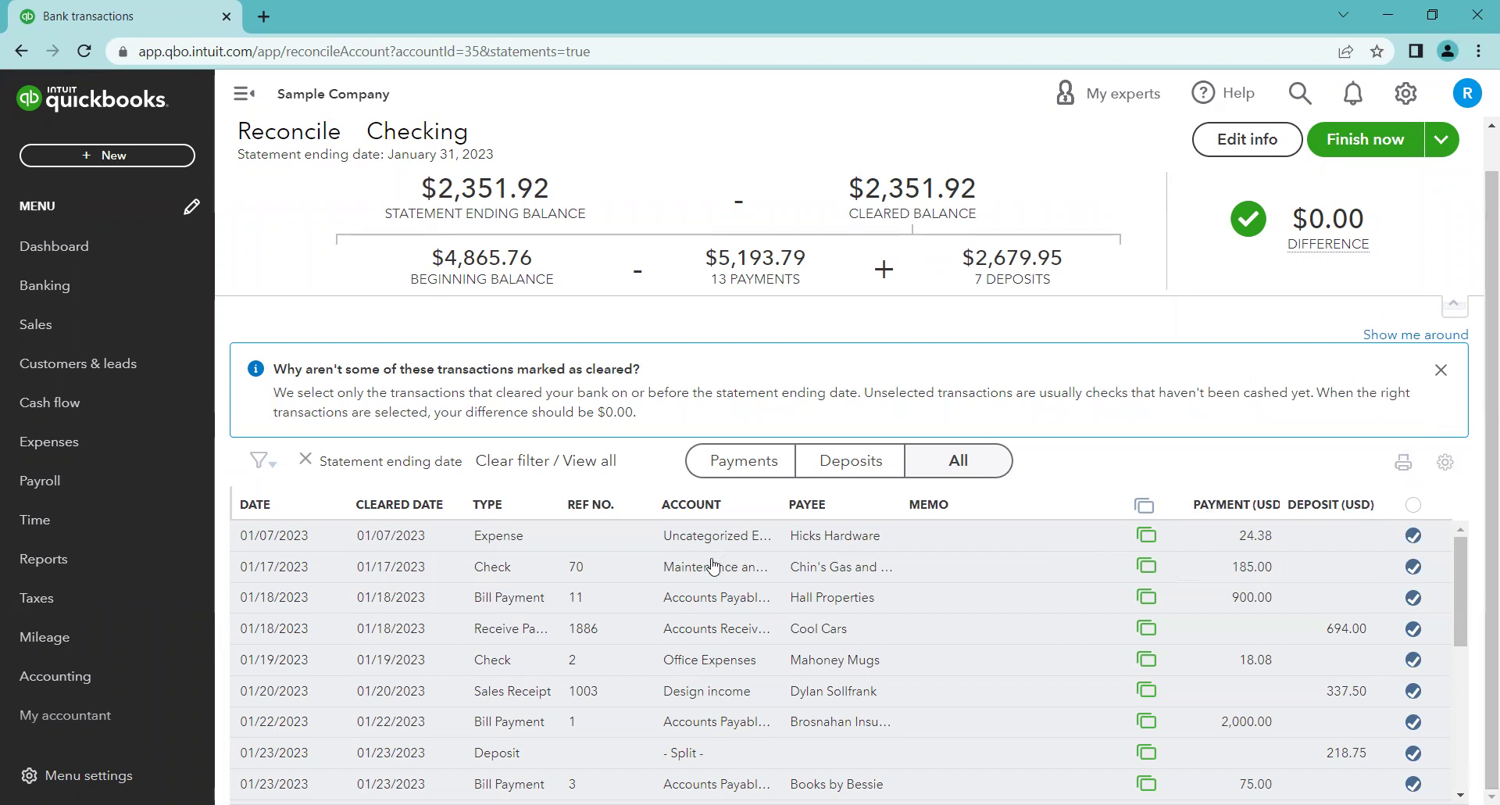
Step: Widen the Account column and look through the reconciliation's transactions from the first row to the last, along with the statement ending balance
left_click_drag(766, 502, 829, 500)
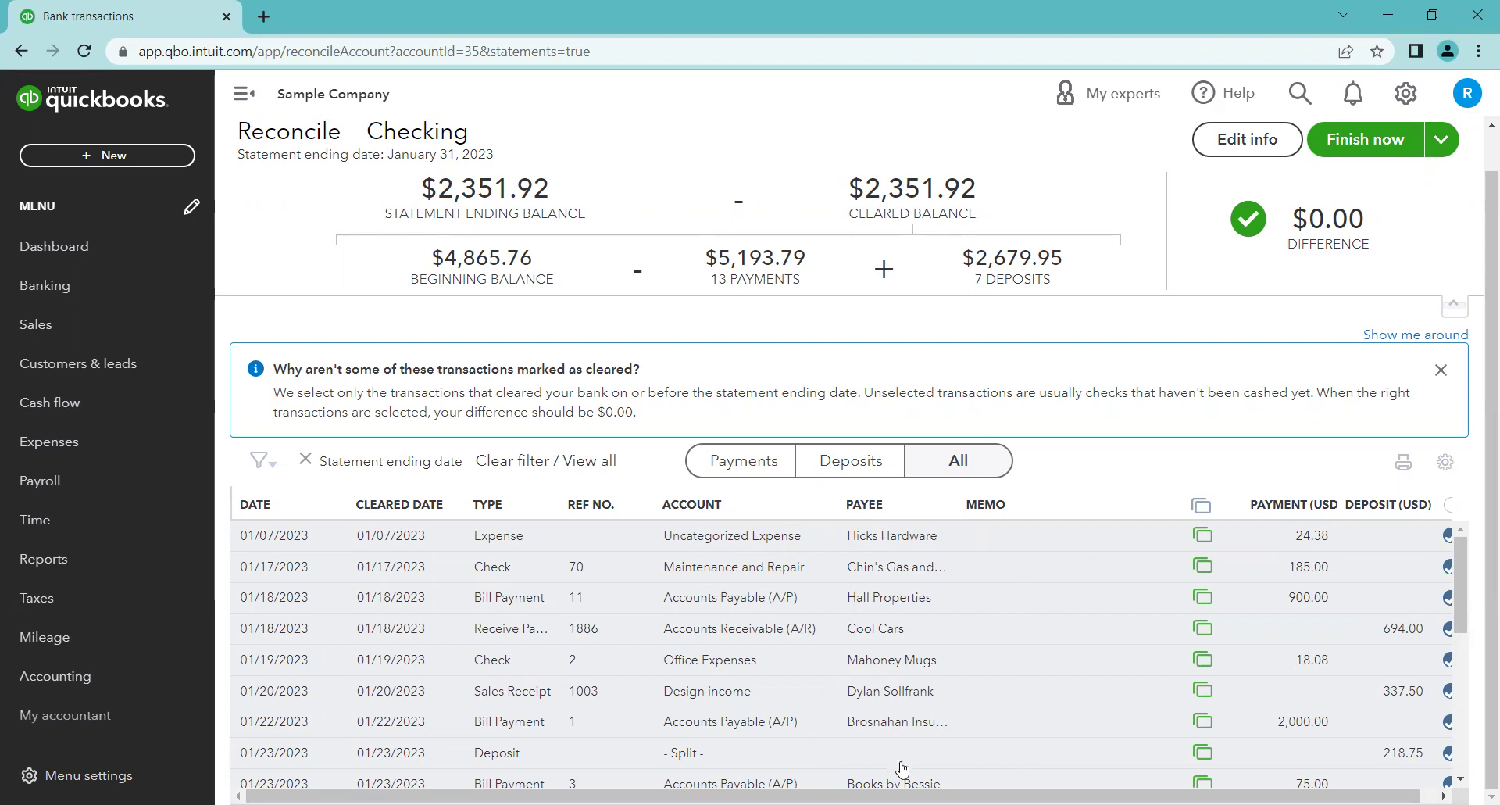
scroll(1024, 625, "down", 5)
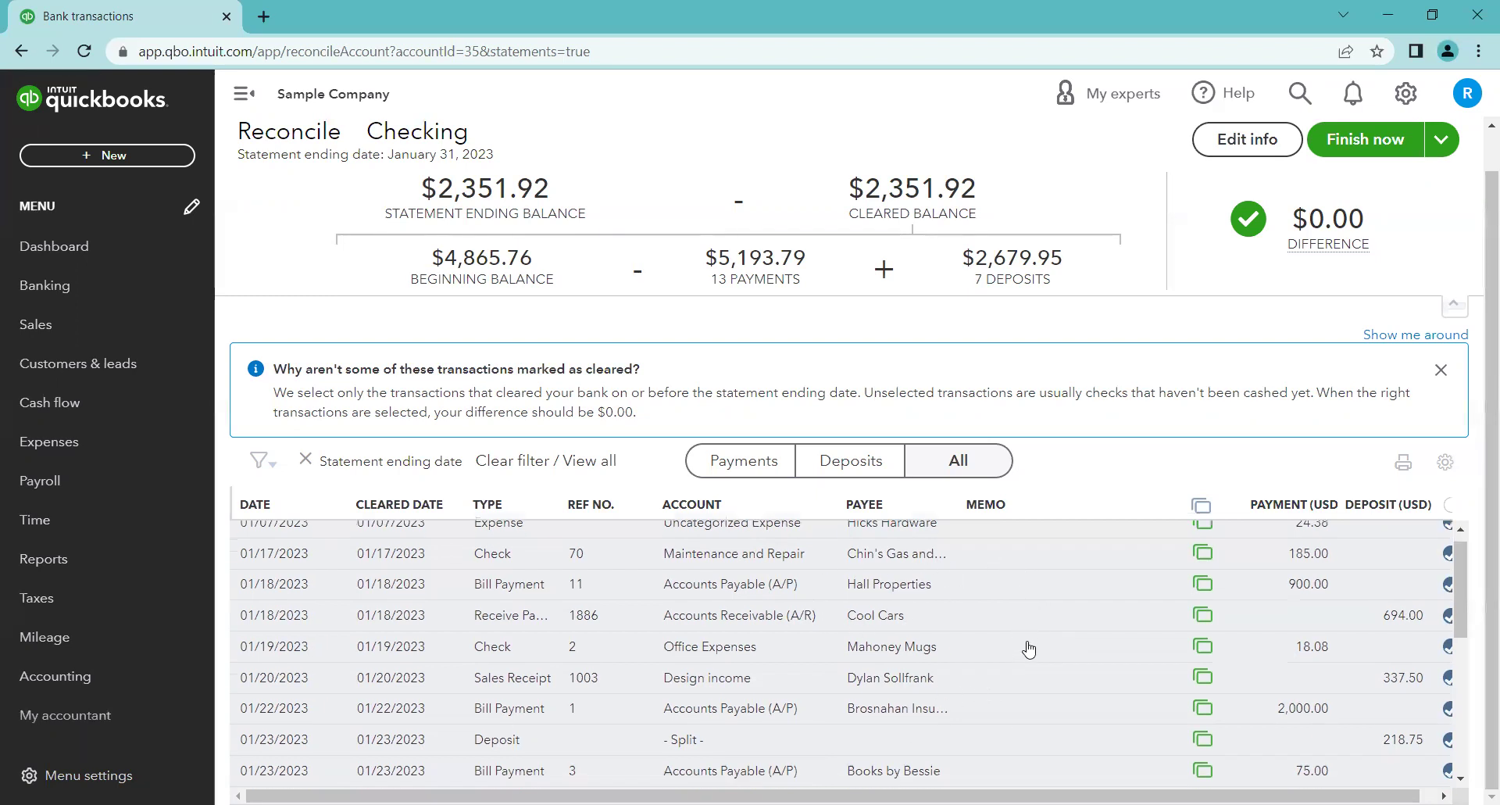
scroll(1028, 649, "down", 2)
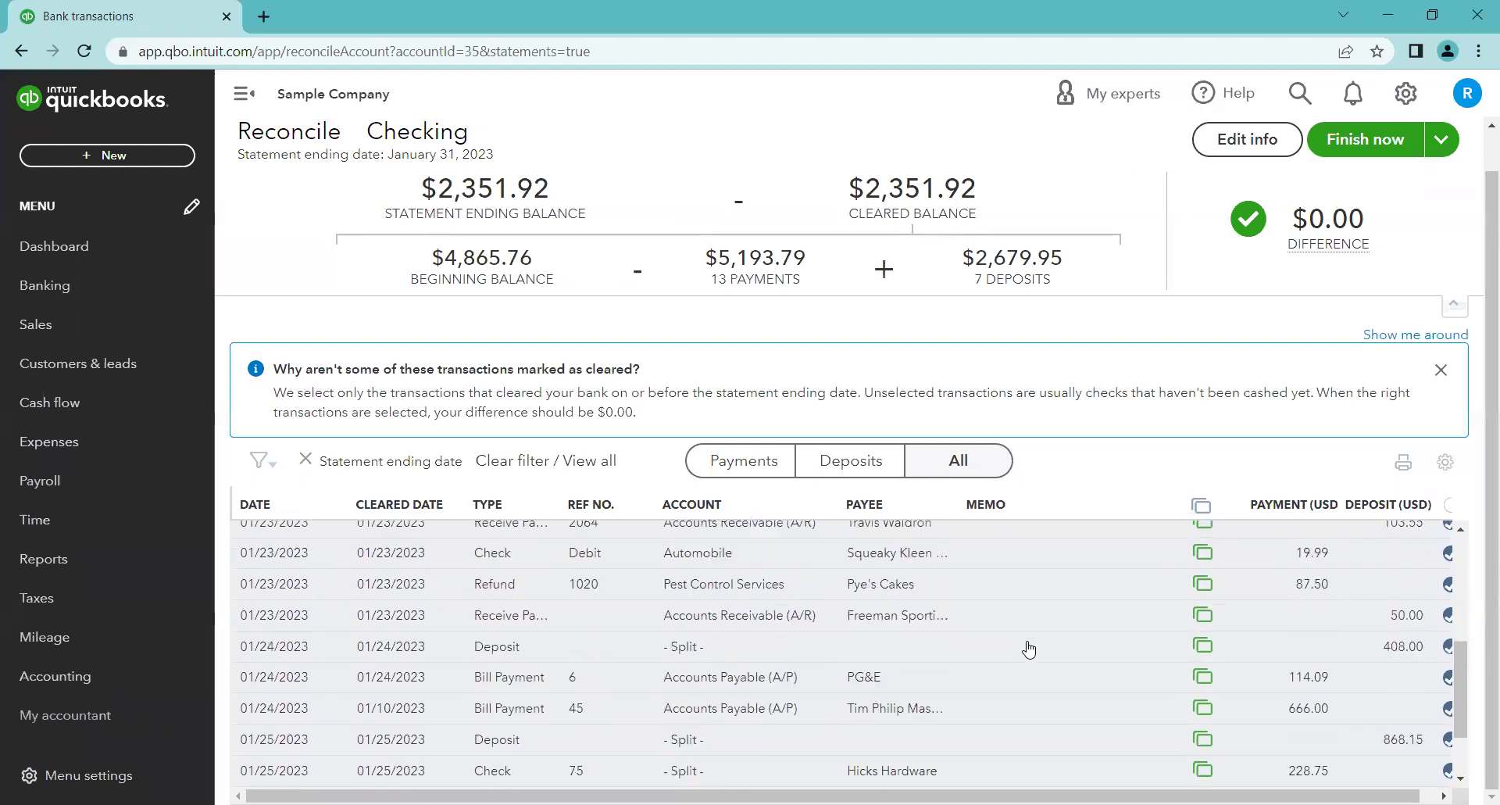
scroll(1028, 649, "down", 2)
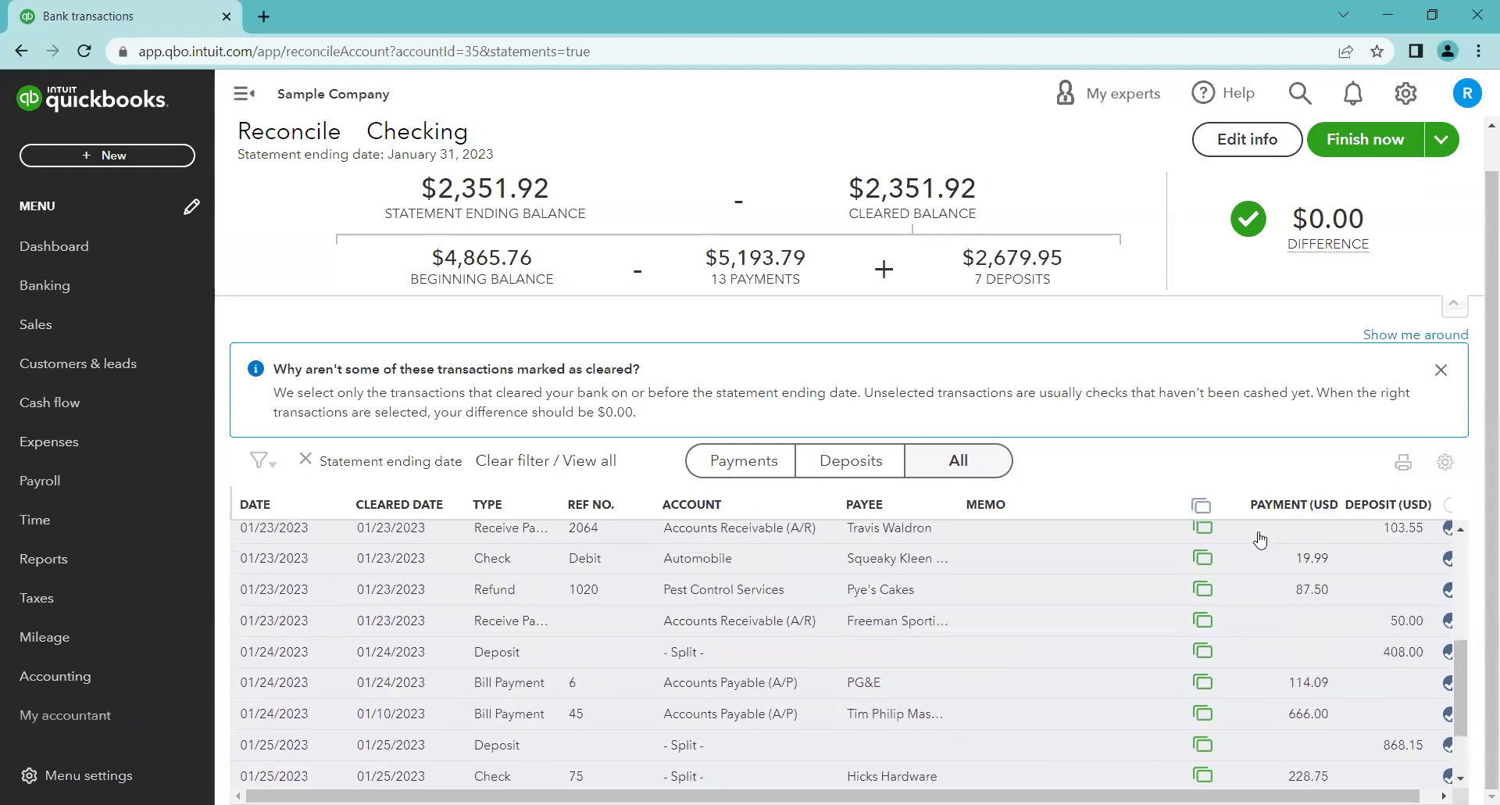
scroll(1247, 591, "up", 9)
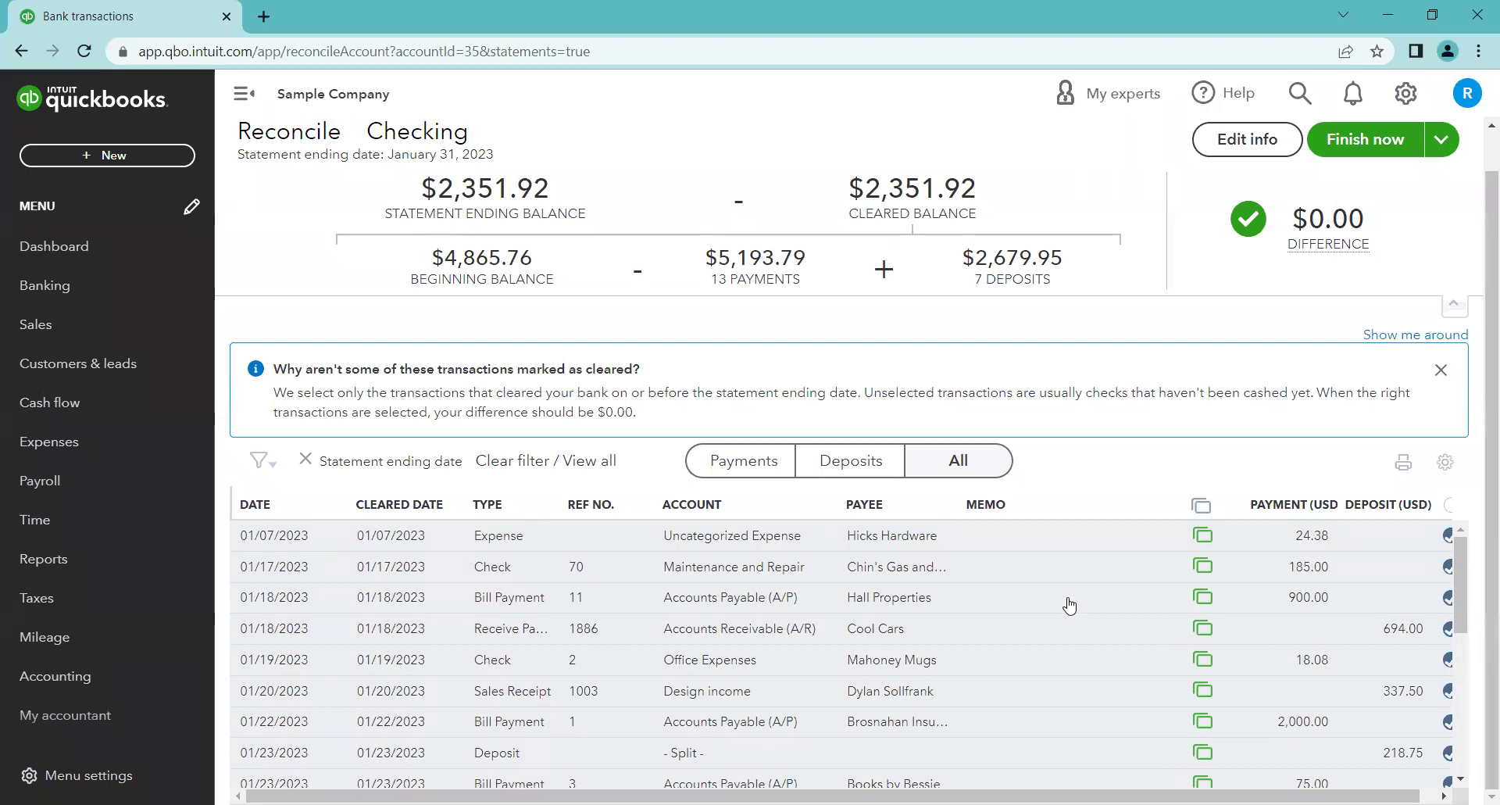
scroll(1118, 593, "down", 3)
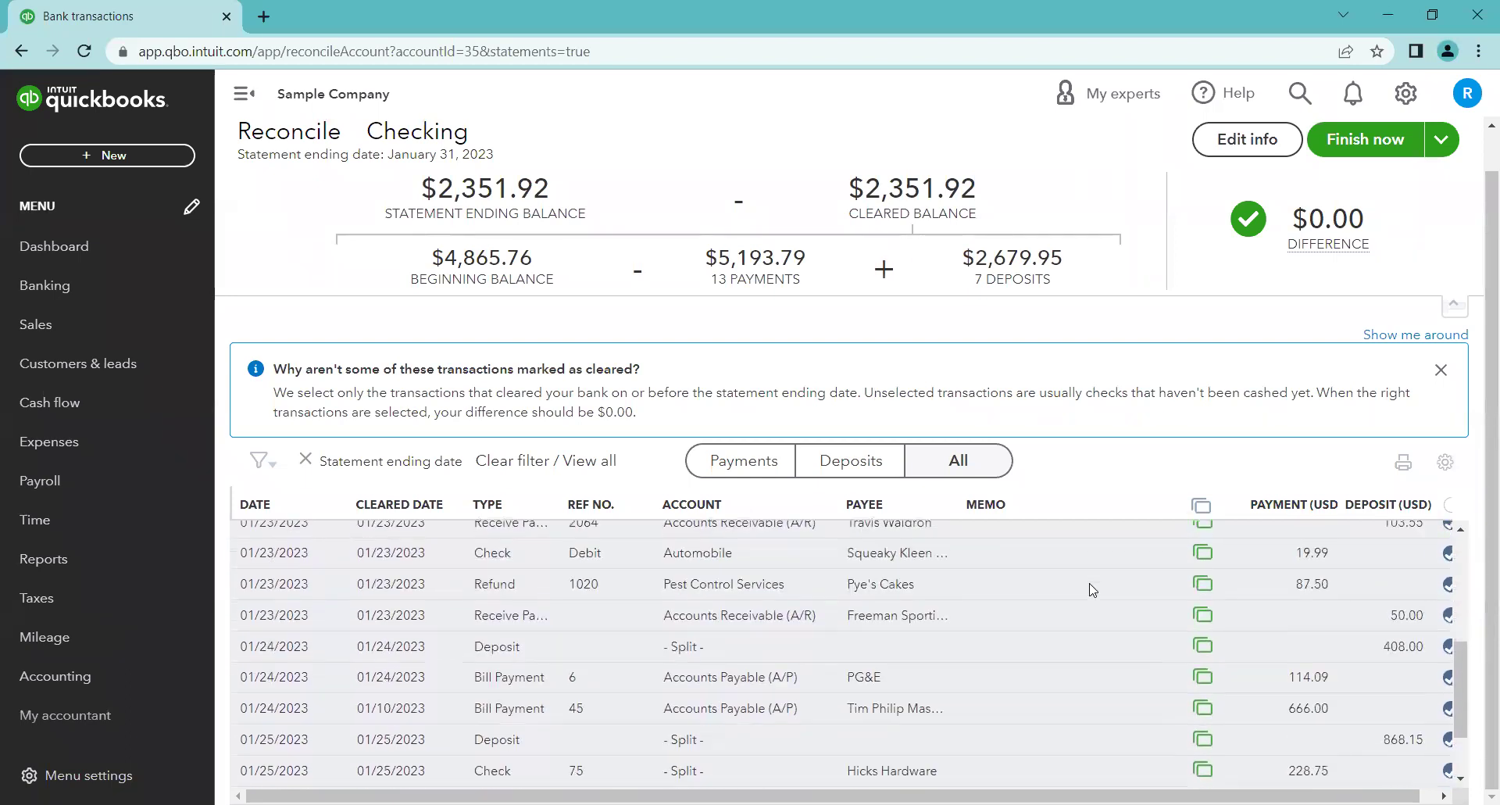
scroll(1092, 592, "down", 2)
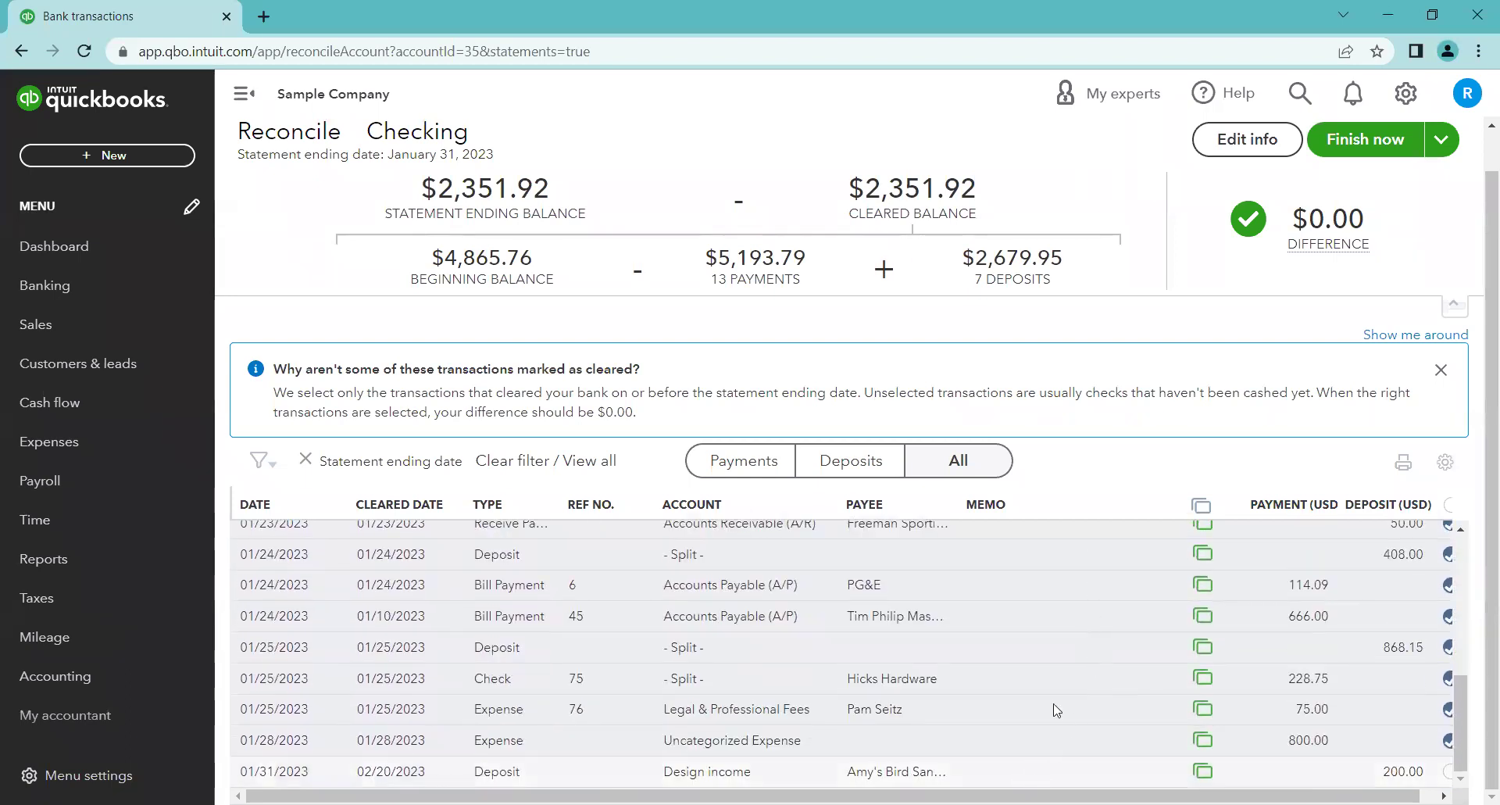
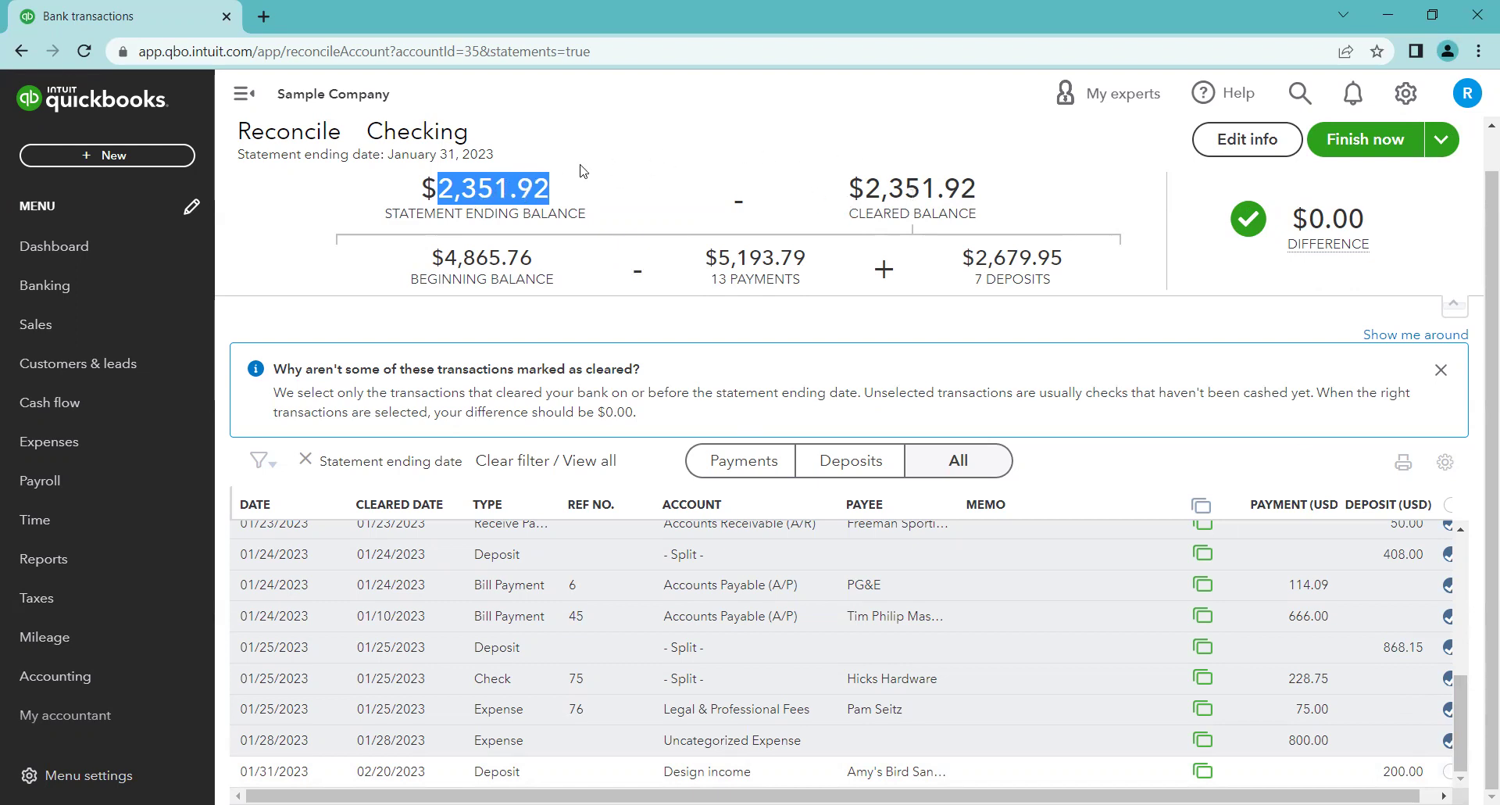
left_click(806, 197)
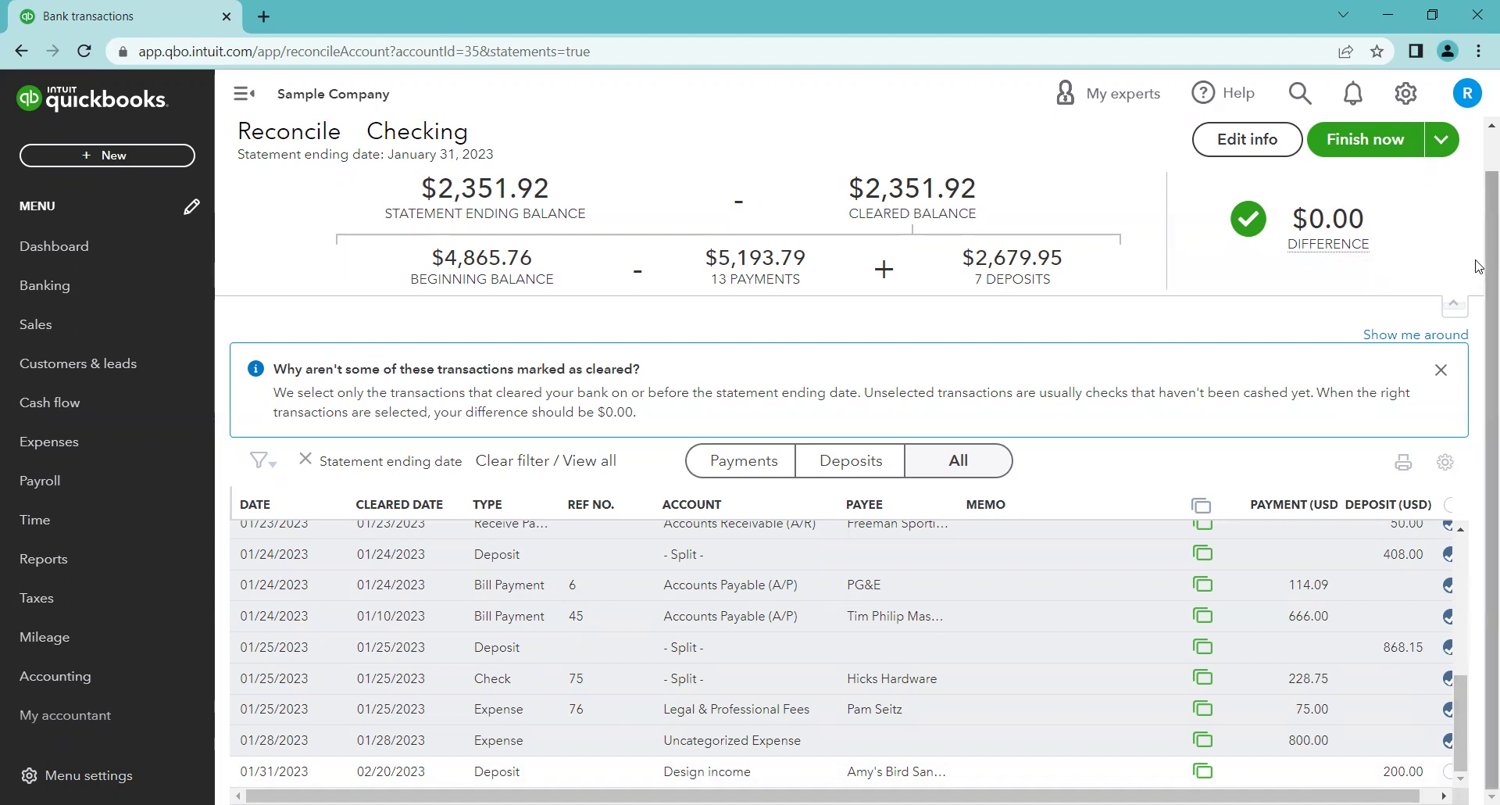
Step: Filter the reconciliation list to deposits only and review them
scroll(1477, 265, "up", 2)
scroll(1452, 313, "down", 2)
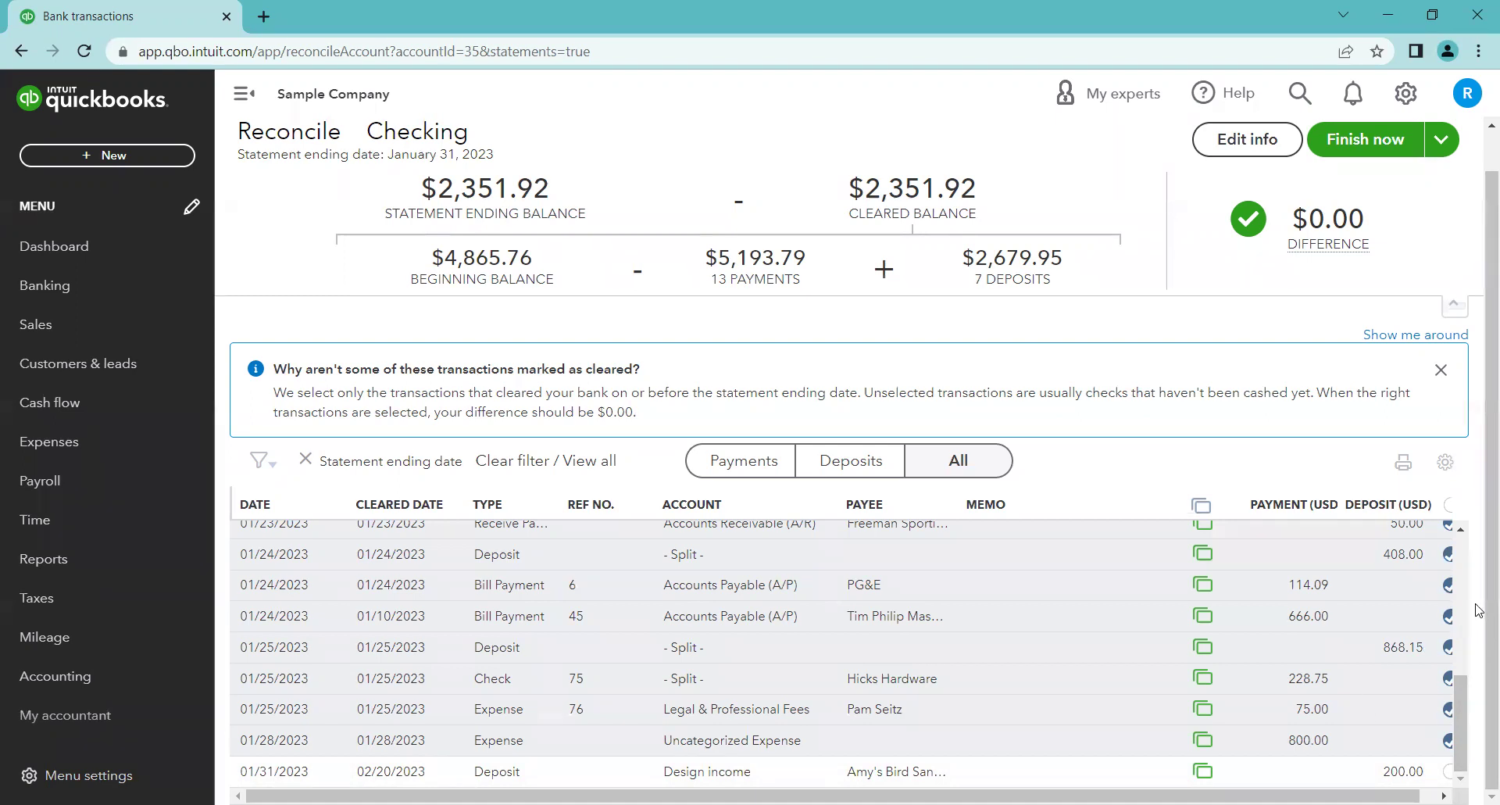
scroll(1000, 710, "up", 4)
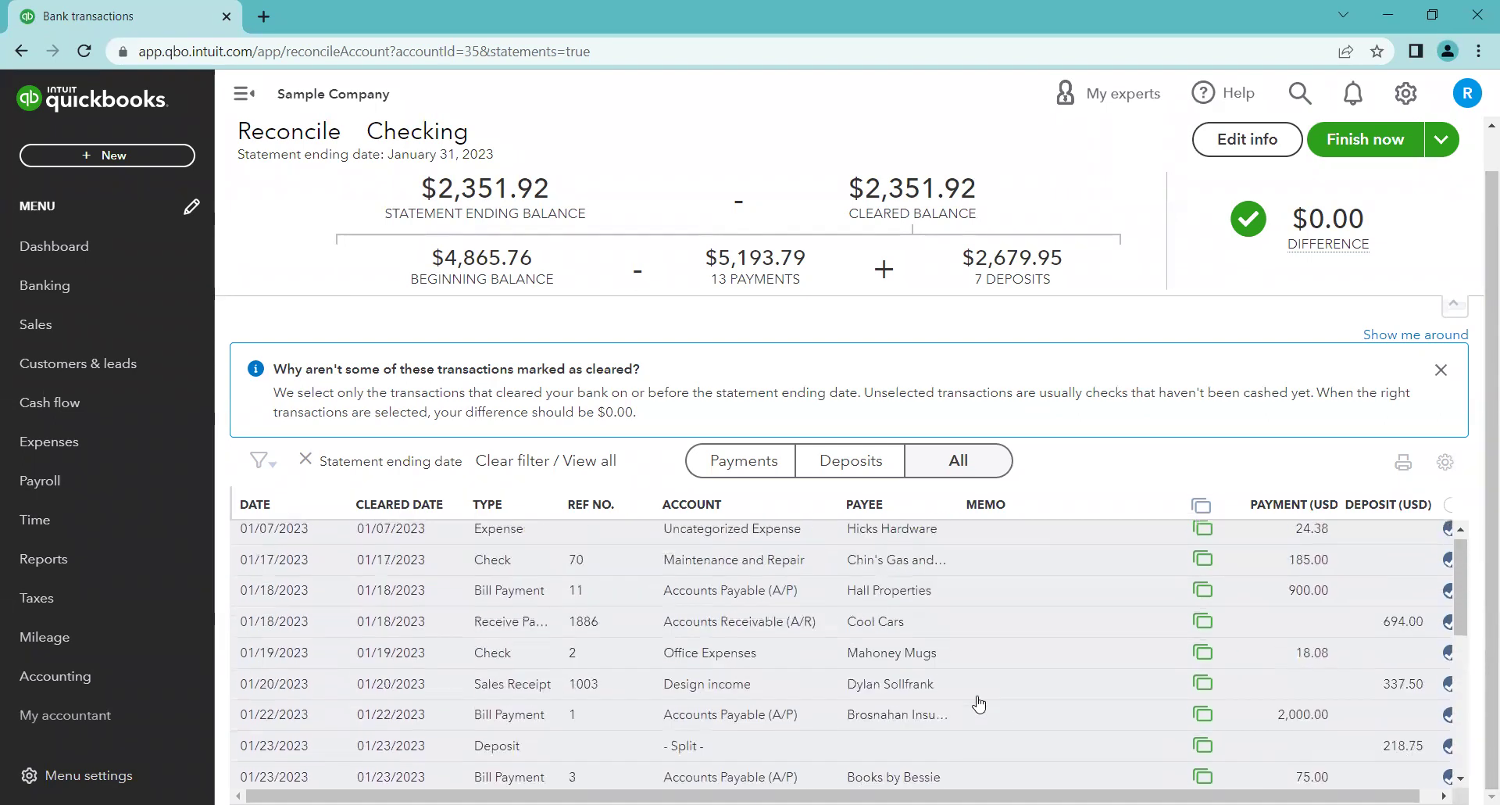
scroll(978, 701, "up", 1)
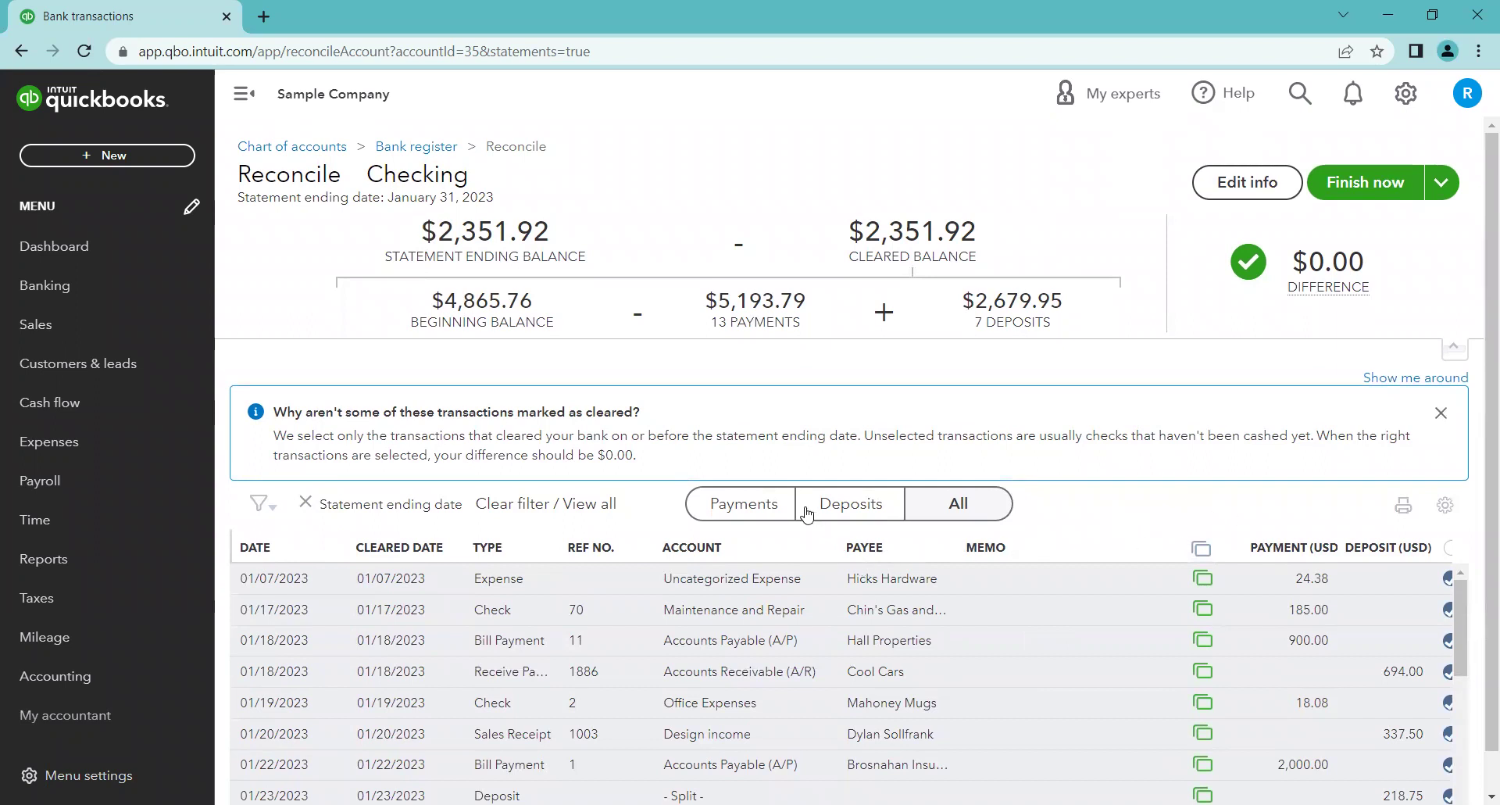
left_click(838, 507)
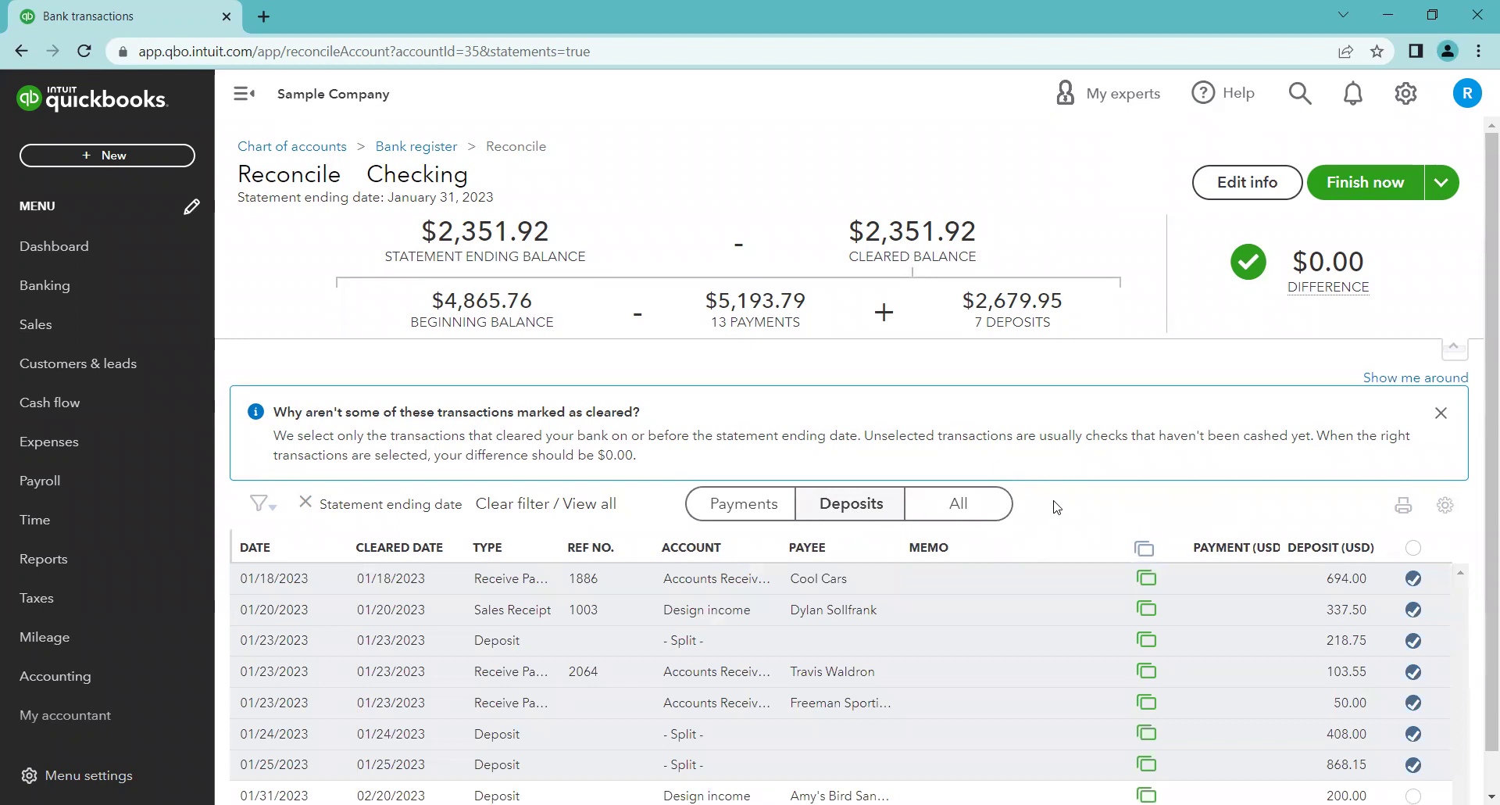
left_click(834, 505)
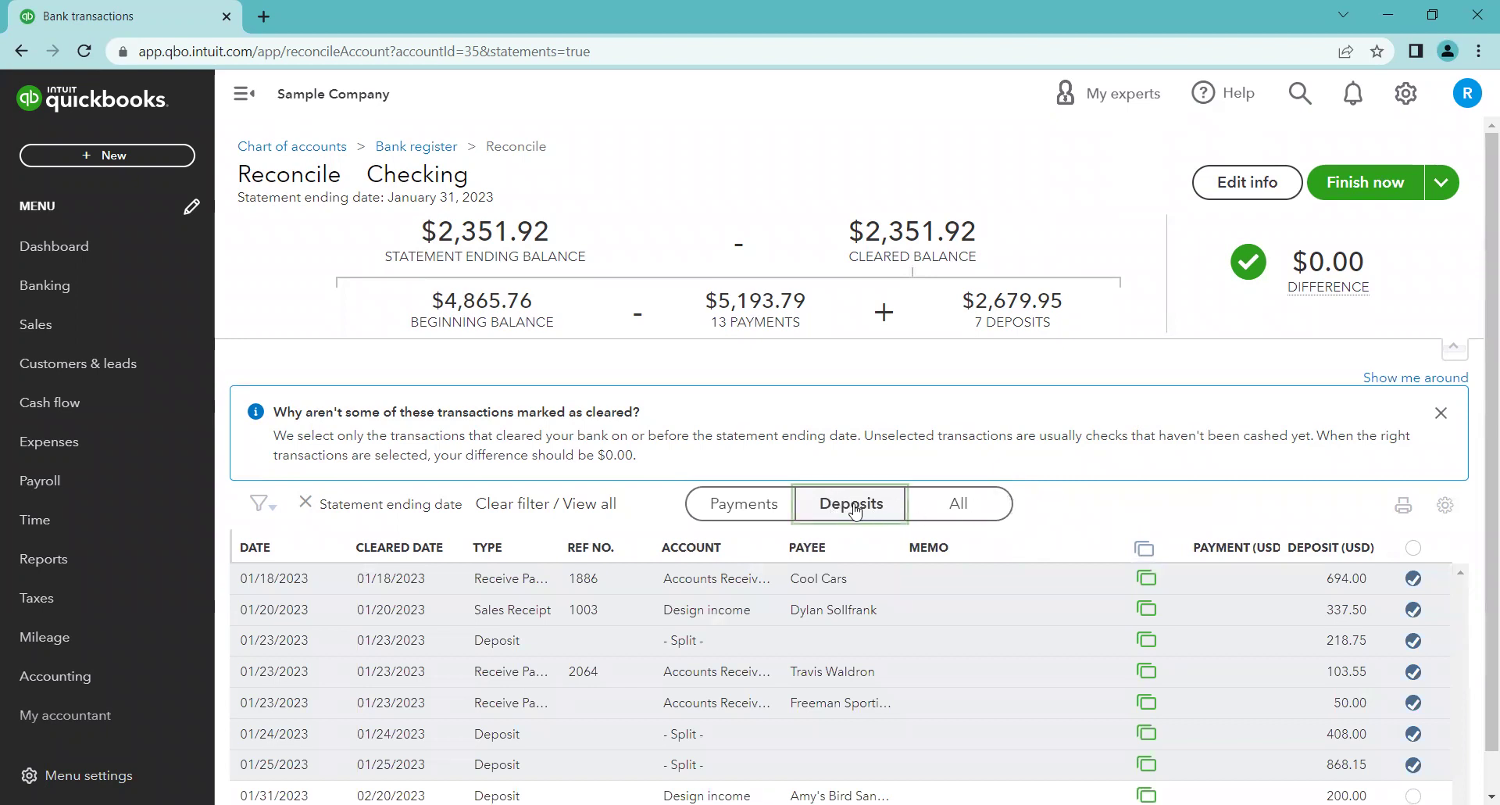
scroll(945, 543, "down", 1)
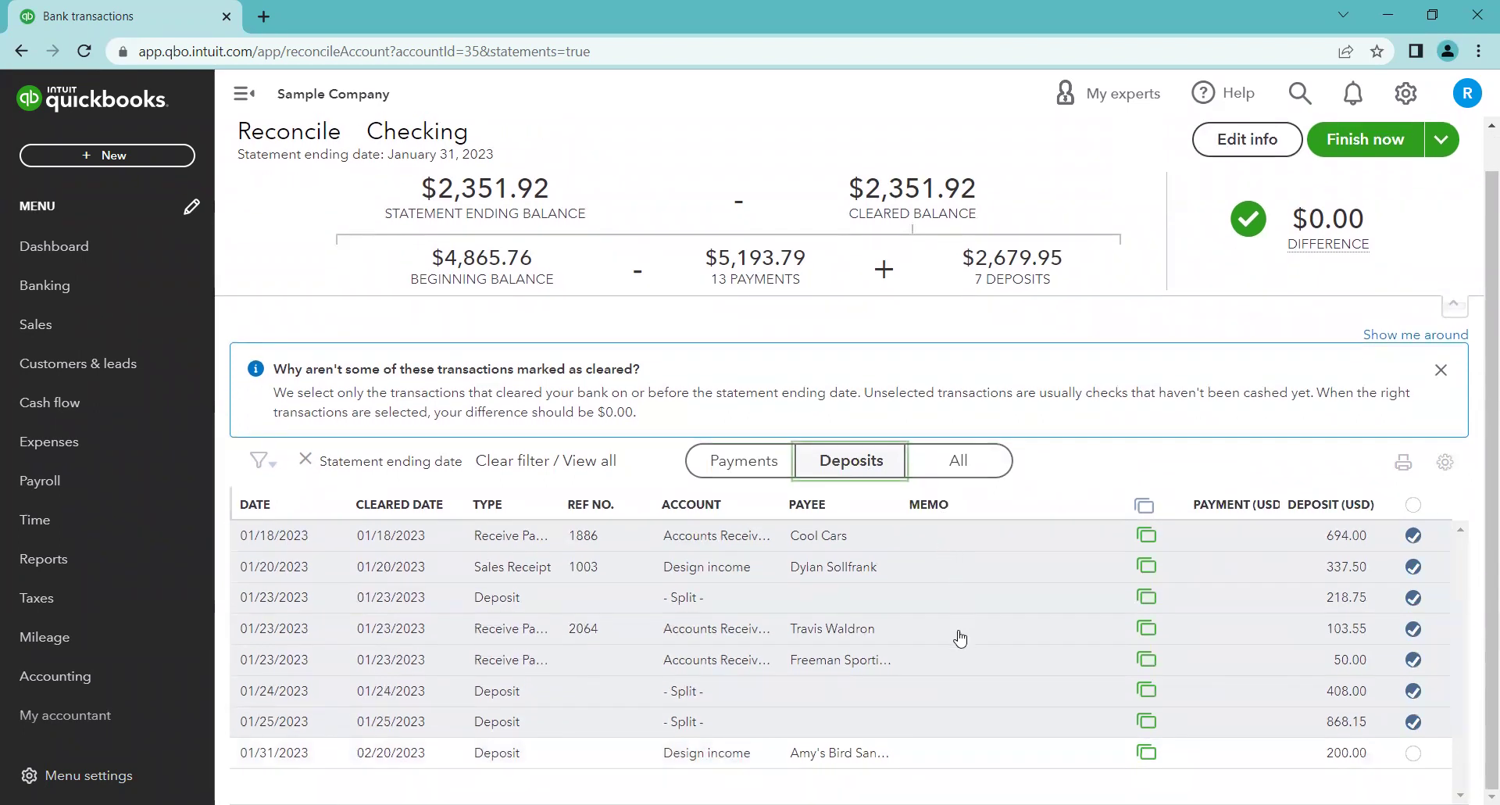
Step: Filter the reconciliation list to payments only and review them down to the last row
left_click(740, 466)
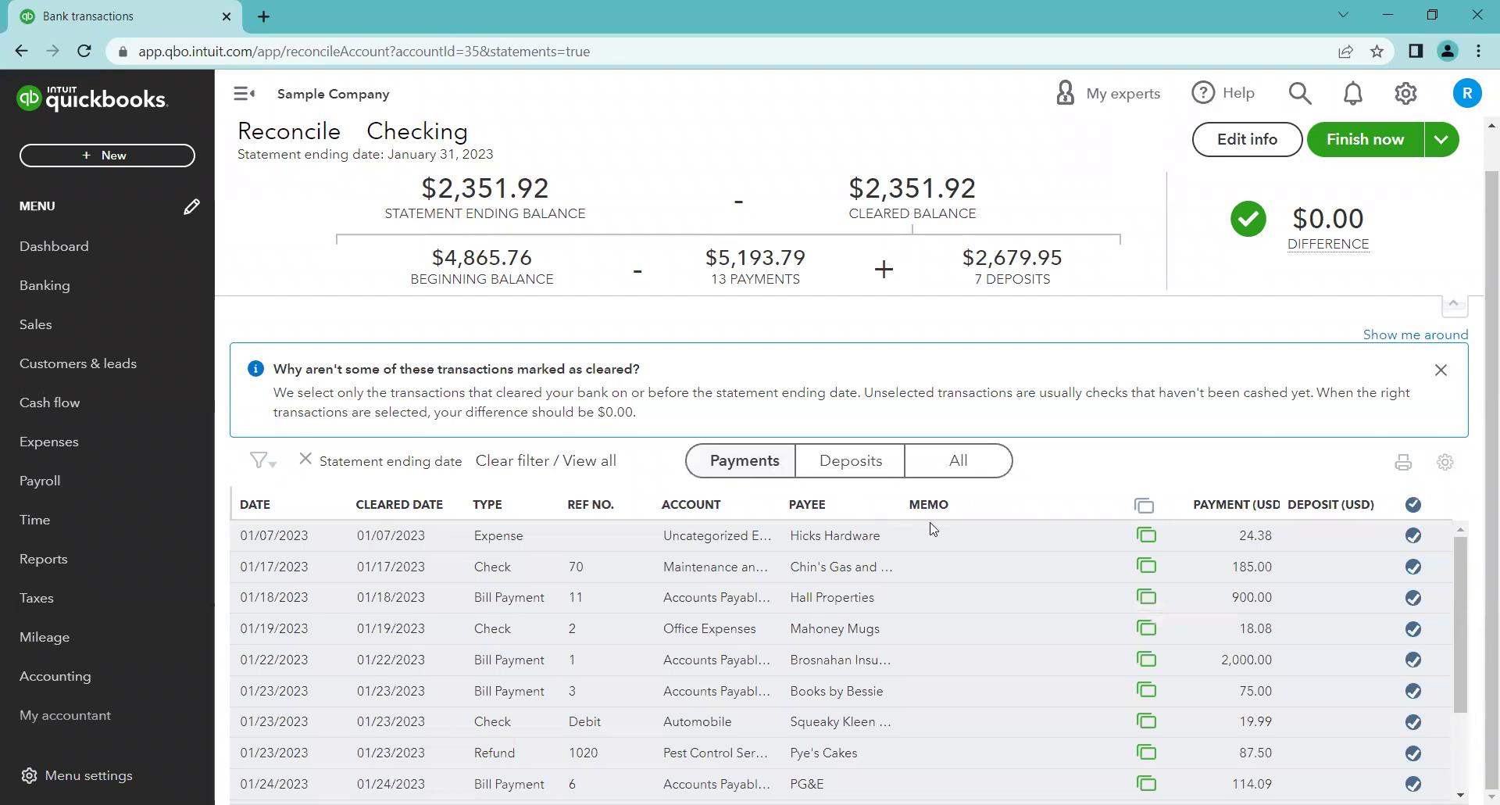
scroll(940, 571, "down", 2)
scroll(939, 571, "down", 1)
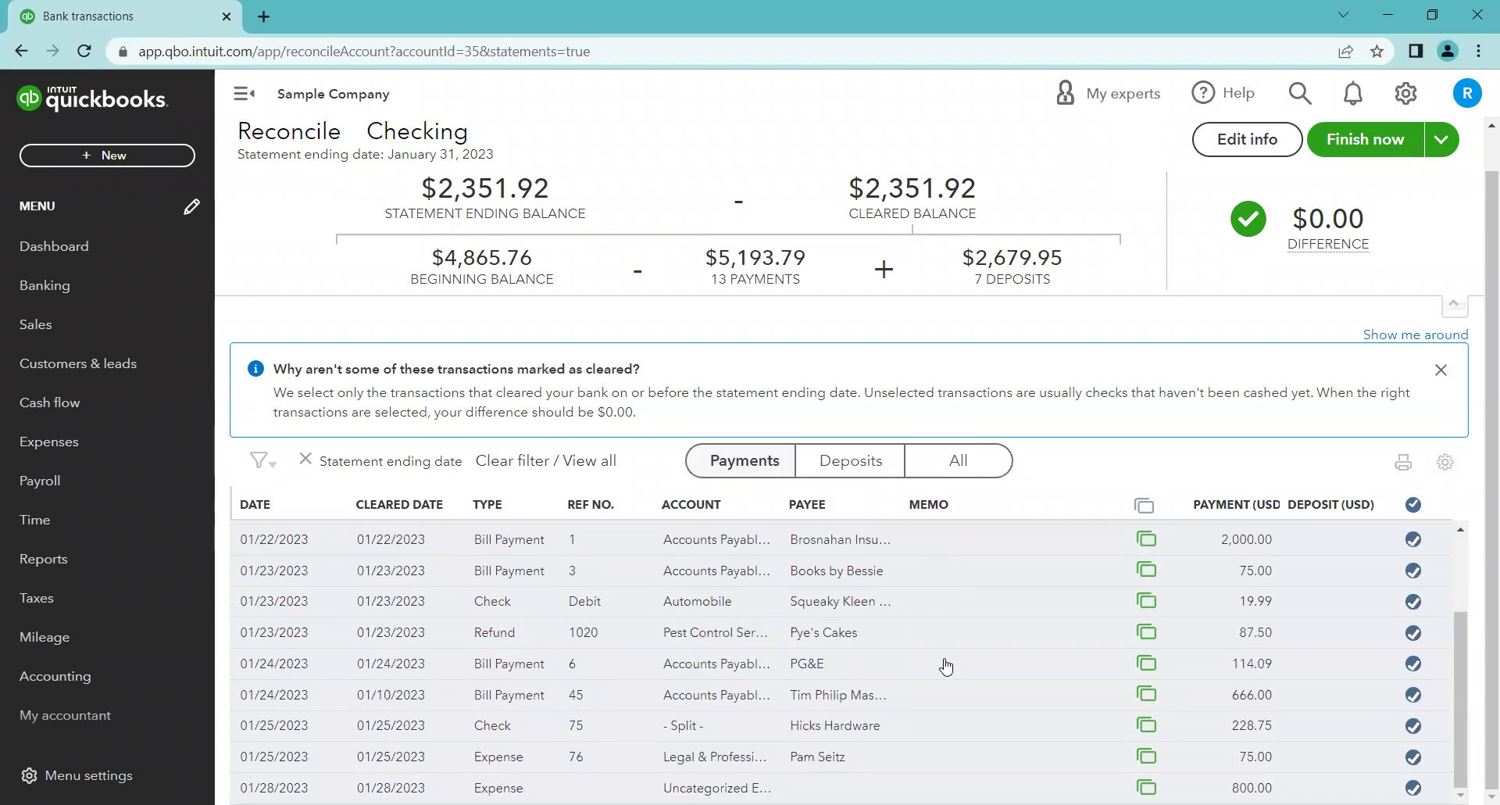
scroll(954, 508, "up", 1)
Step: Show all transactions again and look through the combined list of payments and deposits
left_click(955, 508)
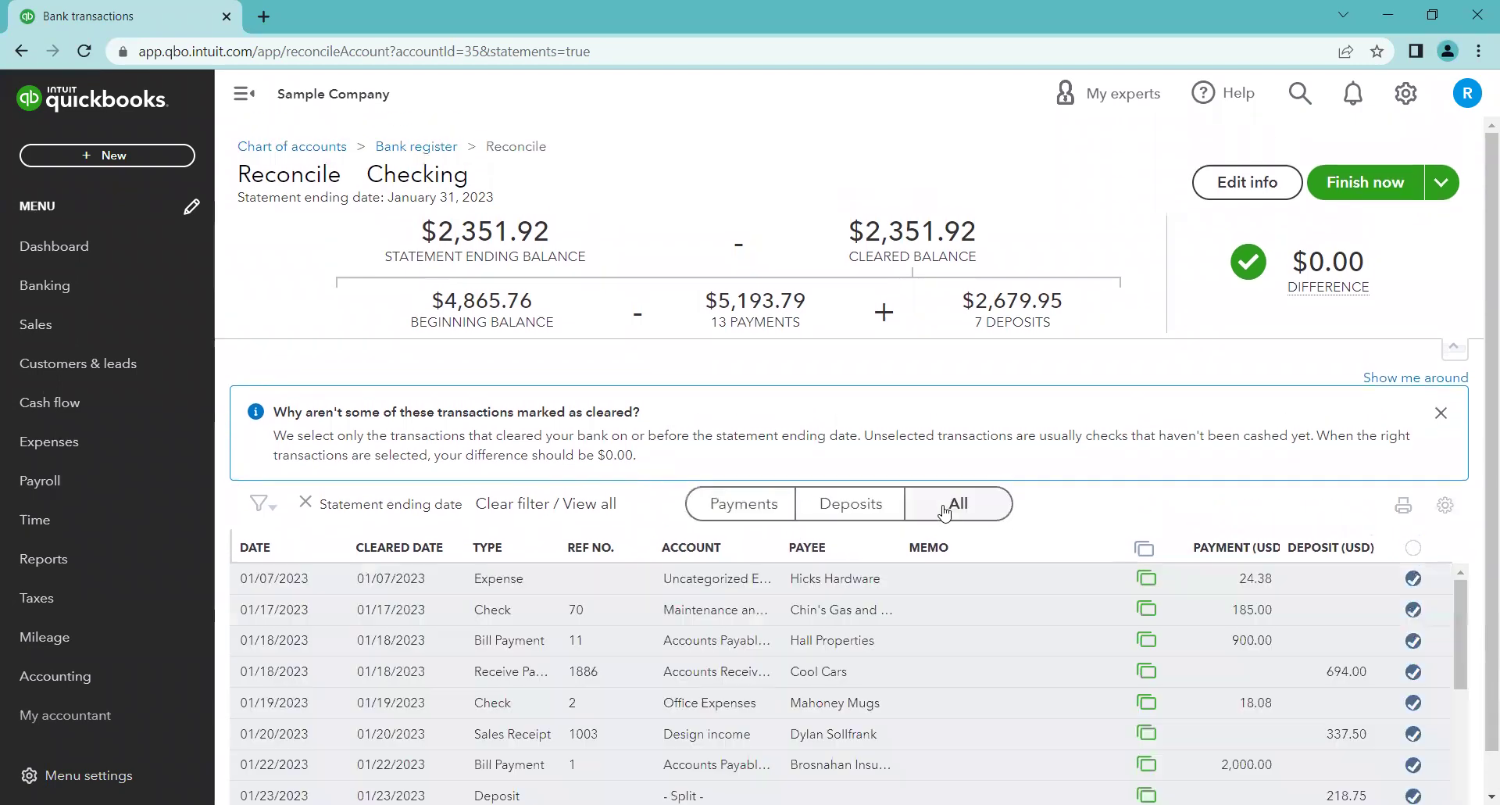
scroll(994, 653, "down", 1)
scroll(992, 653, "down", 5)
scroll(977, 653, "up", 6)
mouse_move(1366, 198)
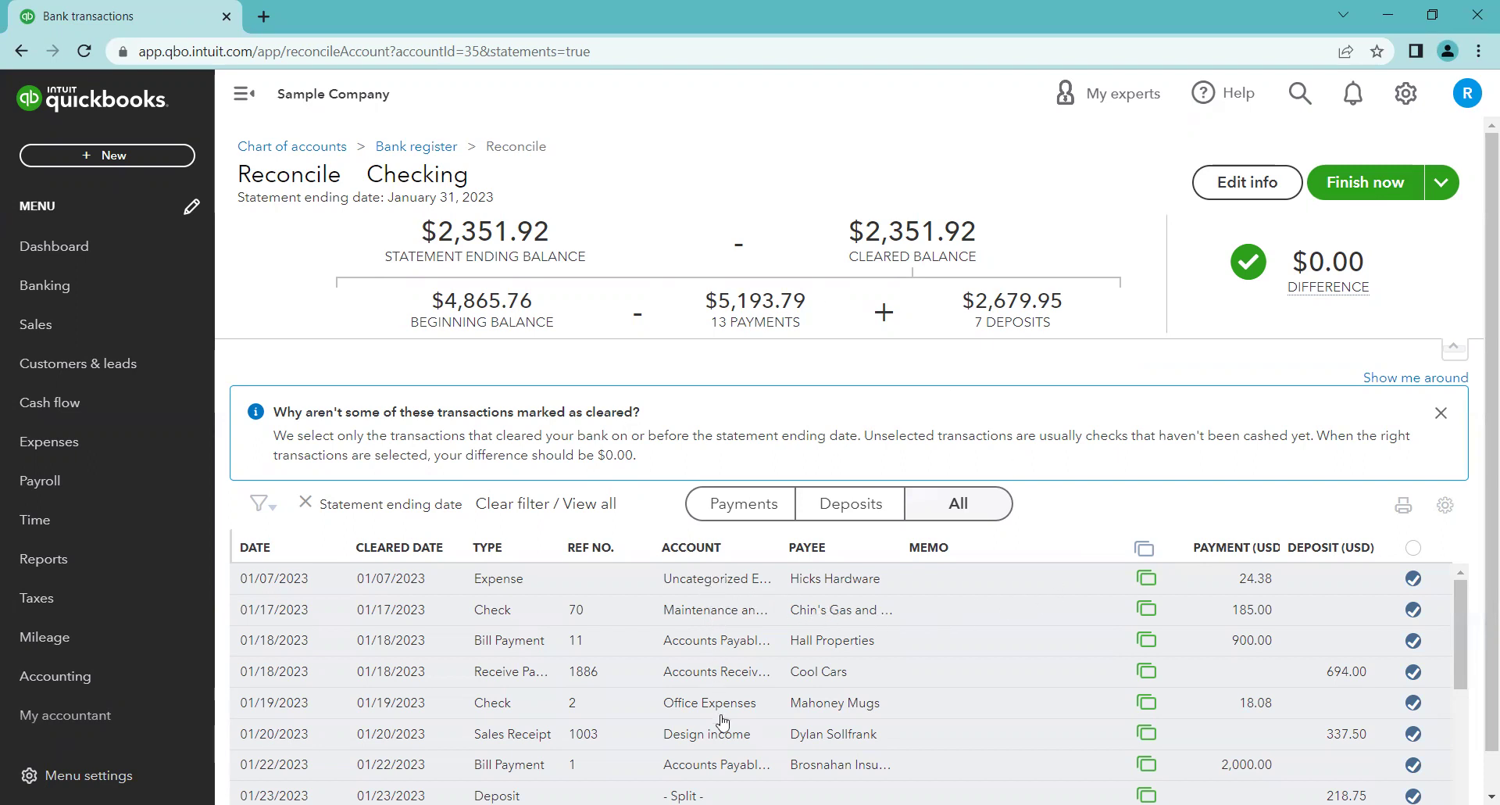
Step: Examine which transactions are marked as cleared down to the last row, and check the explanation of the difference
scroll(785, 664, "down", 4)
scroll(785, 671, "up", 3)
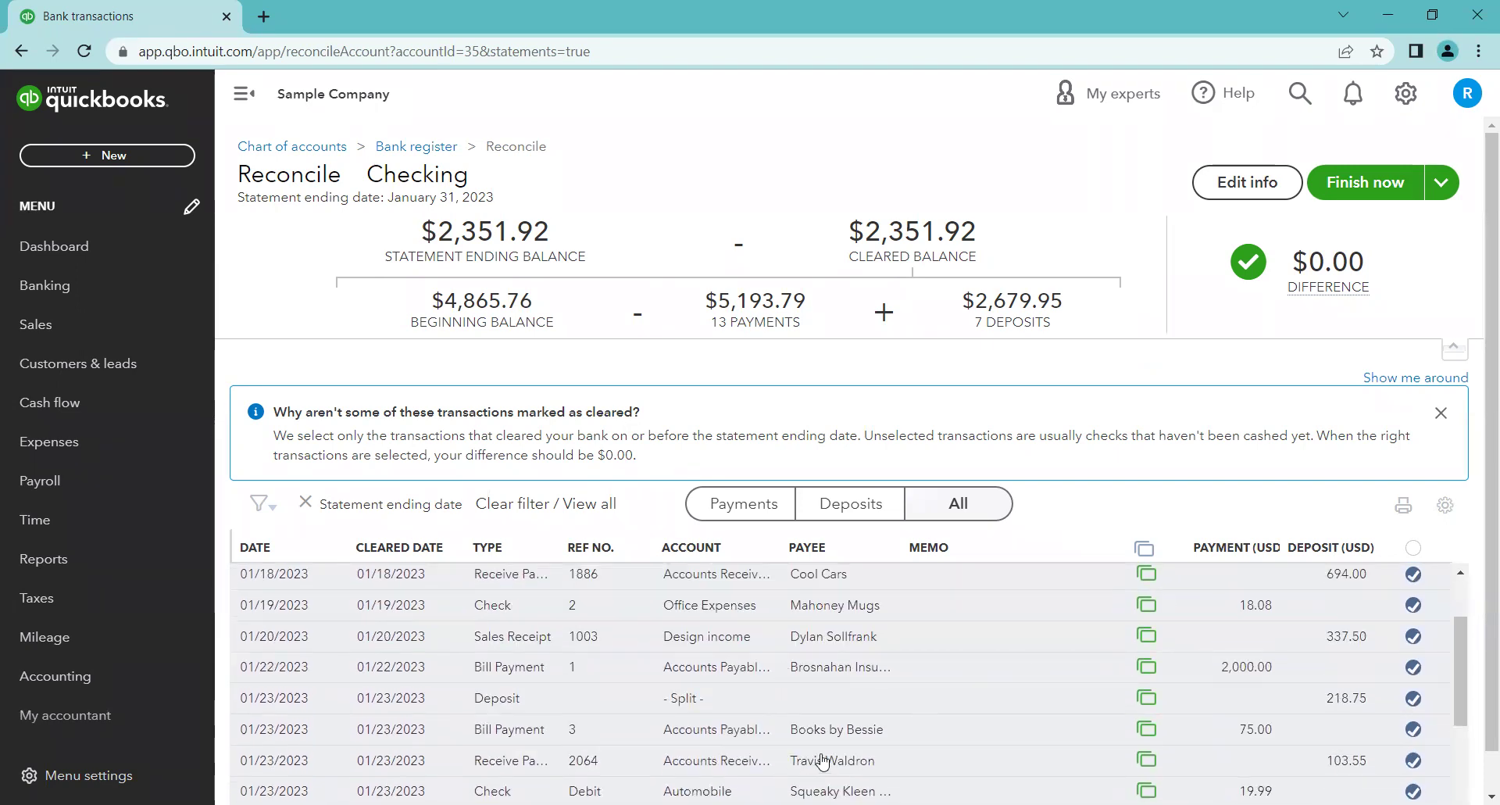
scroll(1254, 640, "down", 3)
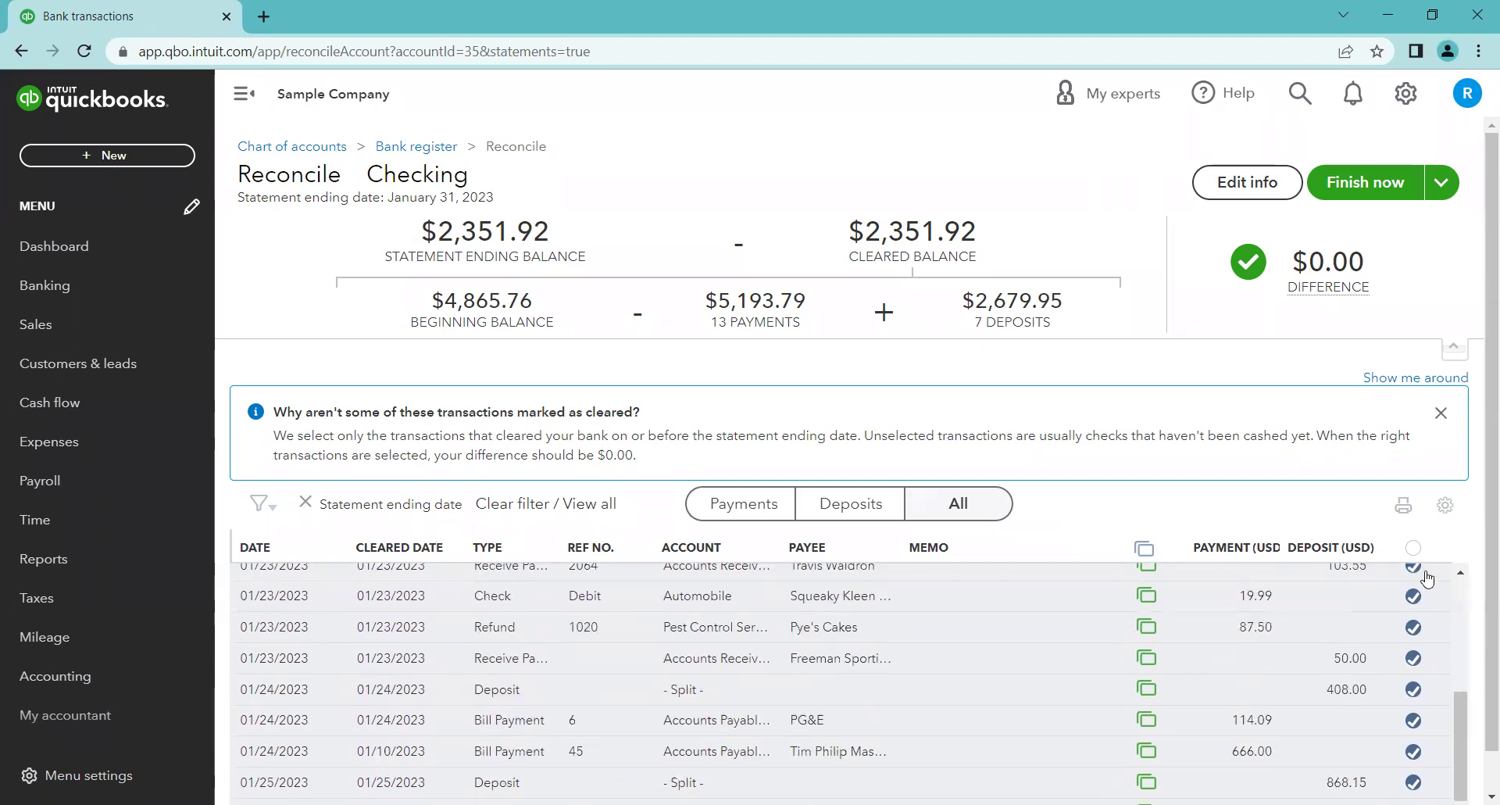
scroll(1415, 726, "down", 1)
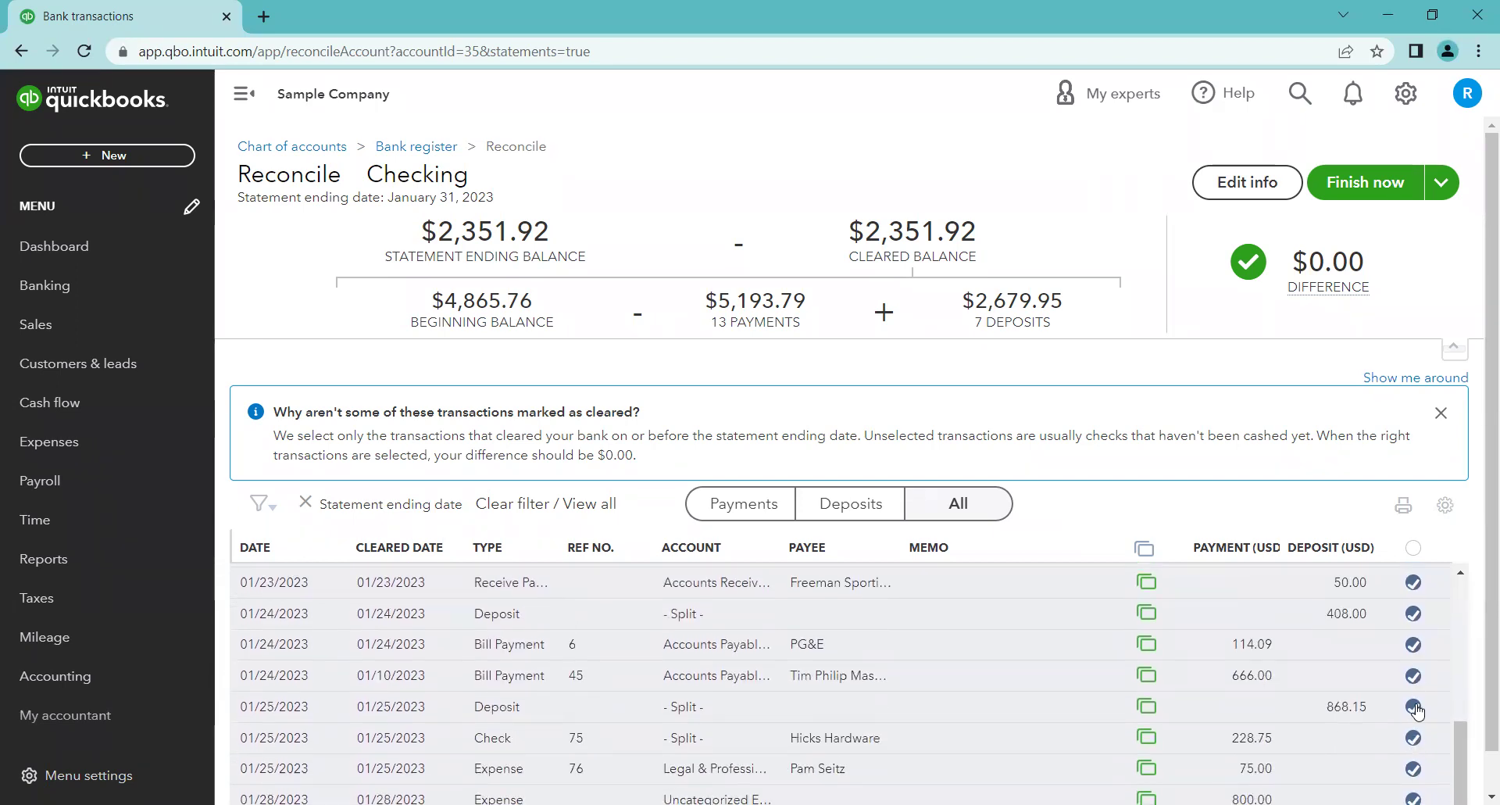
scroll(1416, 718, "down", 1)
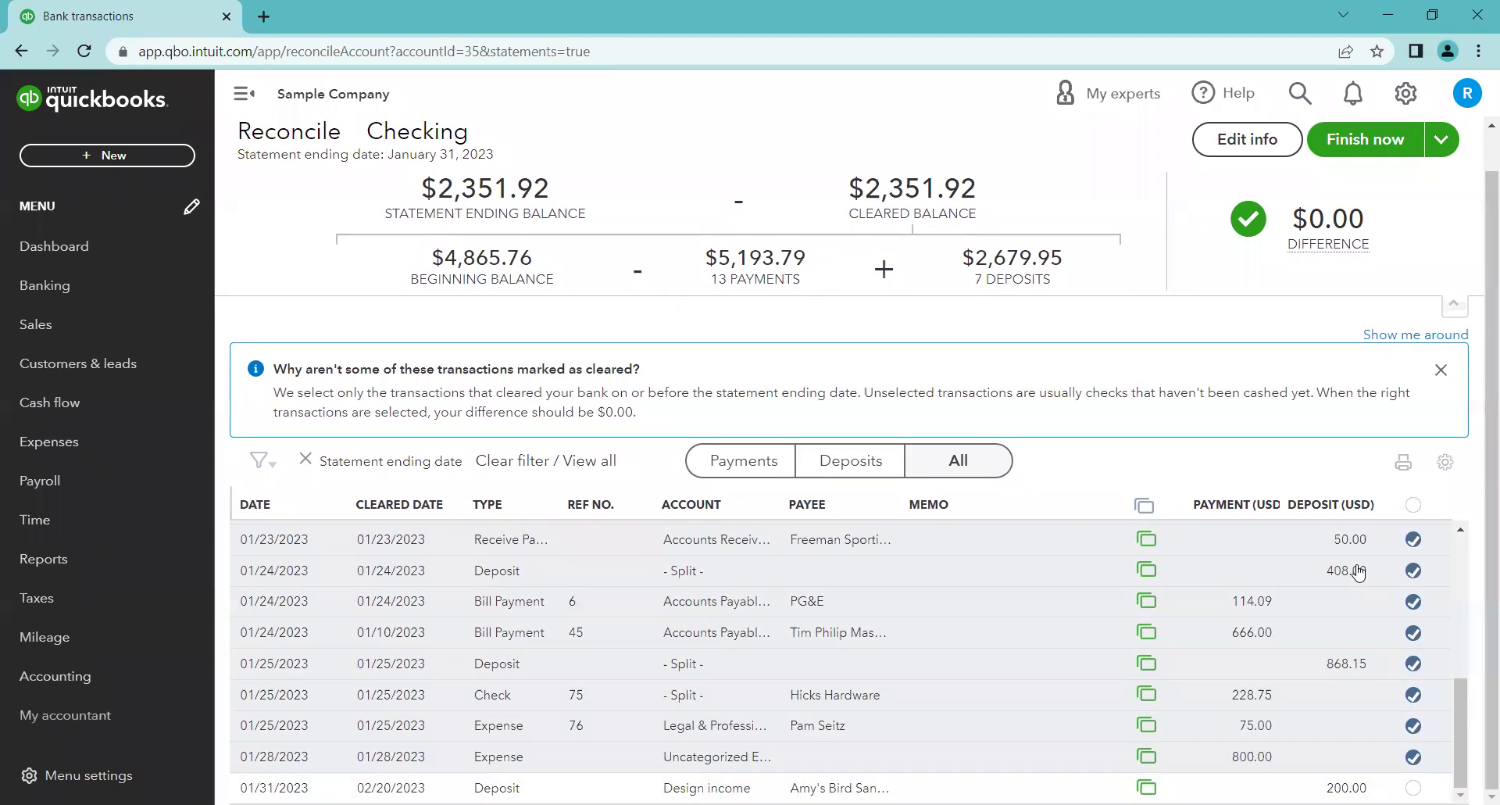
scroll(1479, 508, "up", 1)
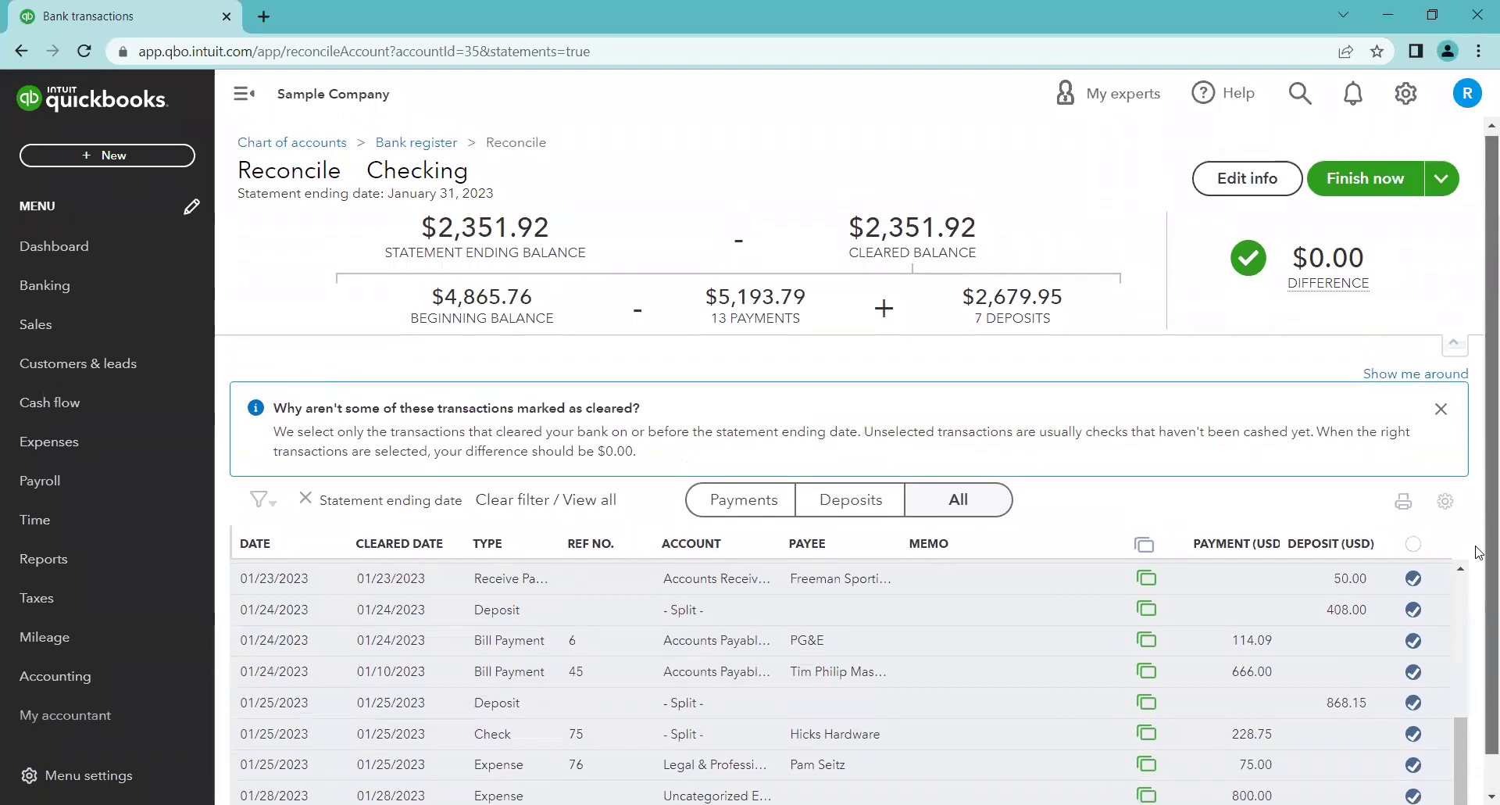
scroll(1478, 508, "down", 1)
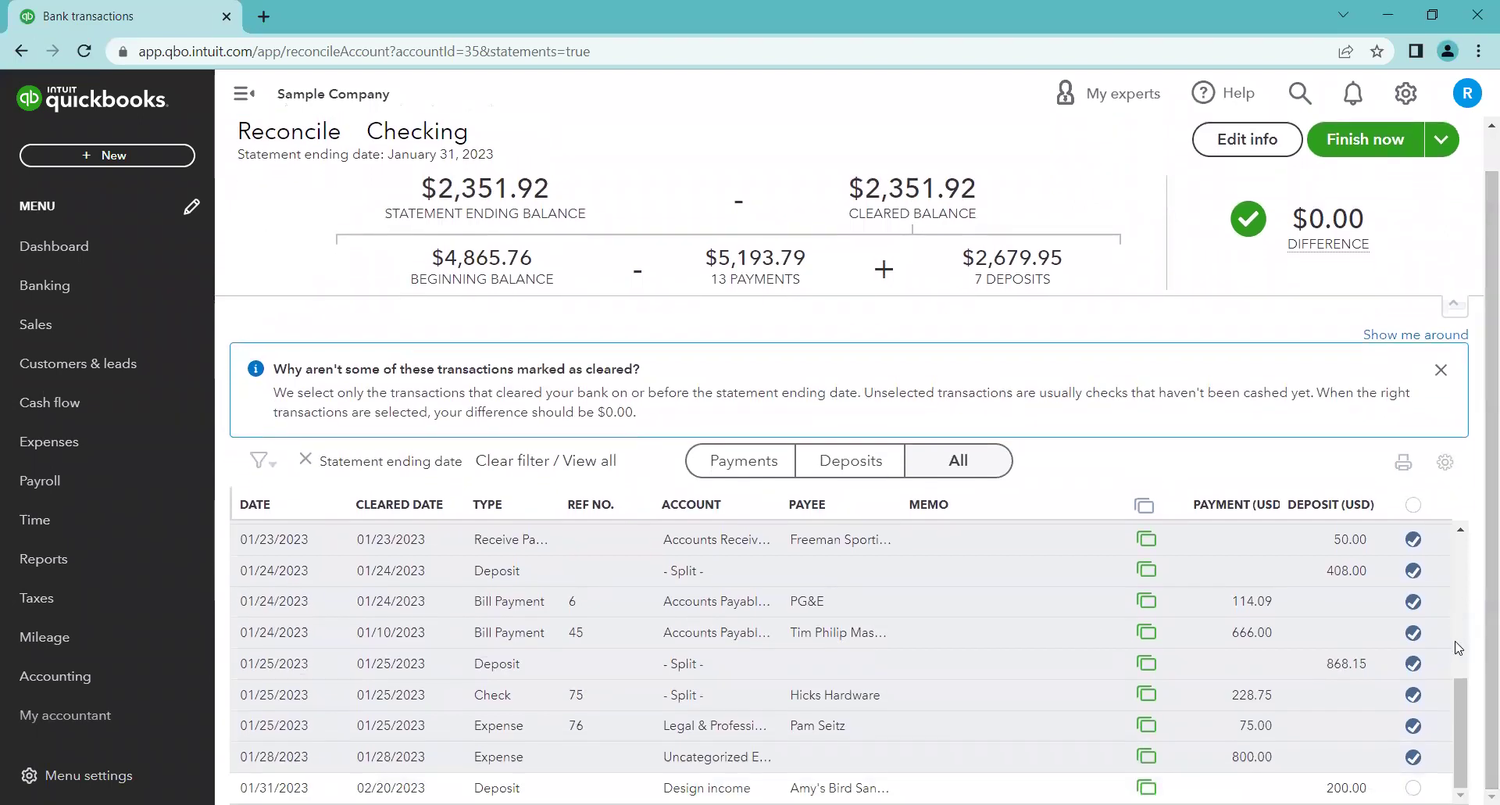
mouse_move(1315, 226)
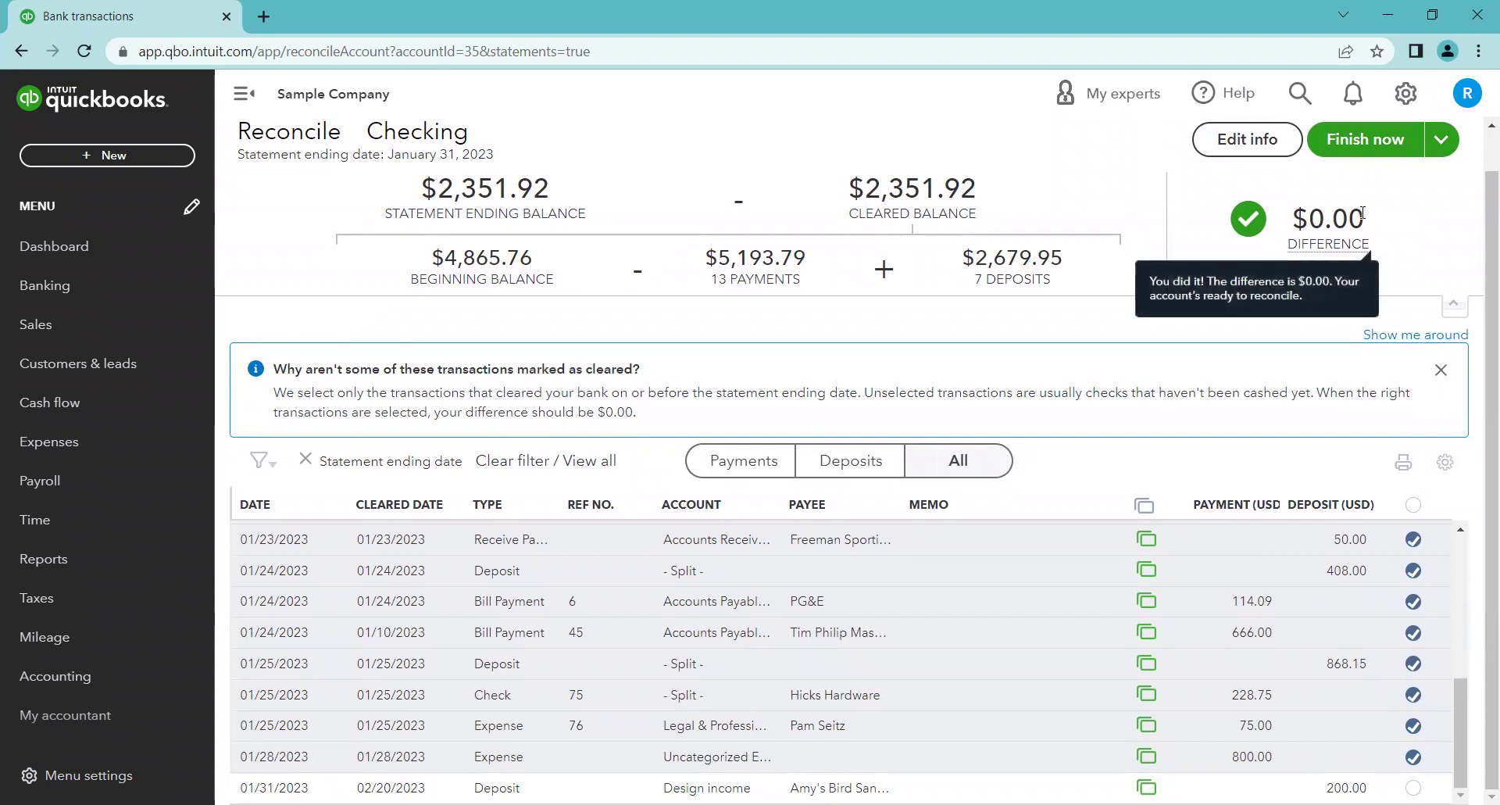
Step: Deselect the 01/25/2023 deposit of 868.15 to inspect the difference and the save options, and select the deposit again
left_click(1413, 666)
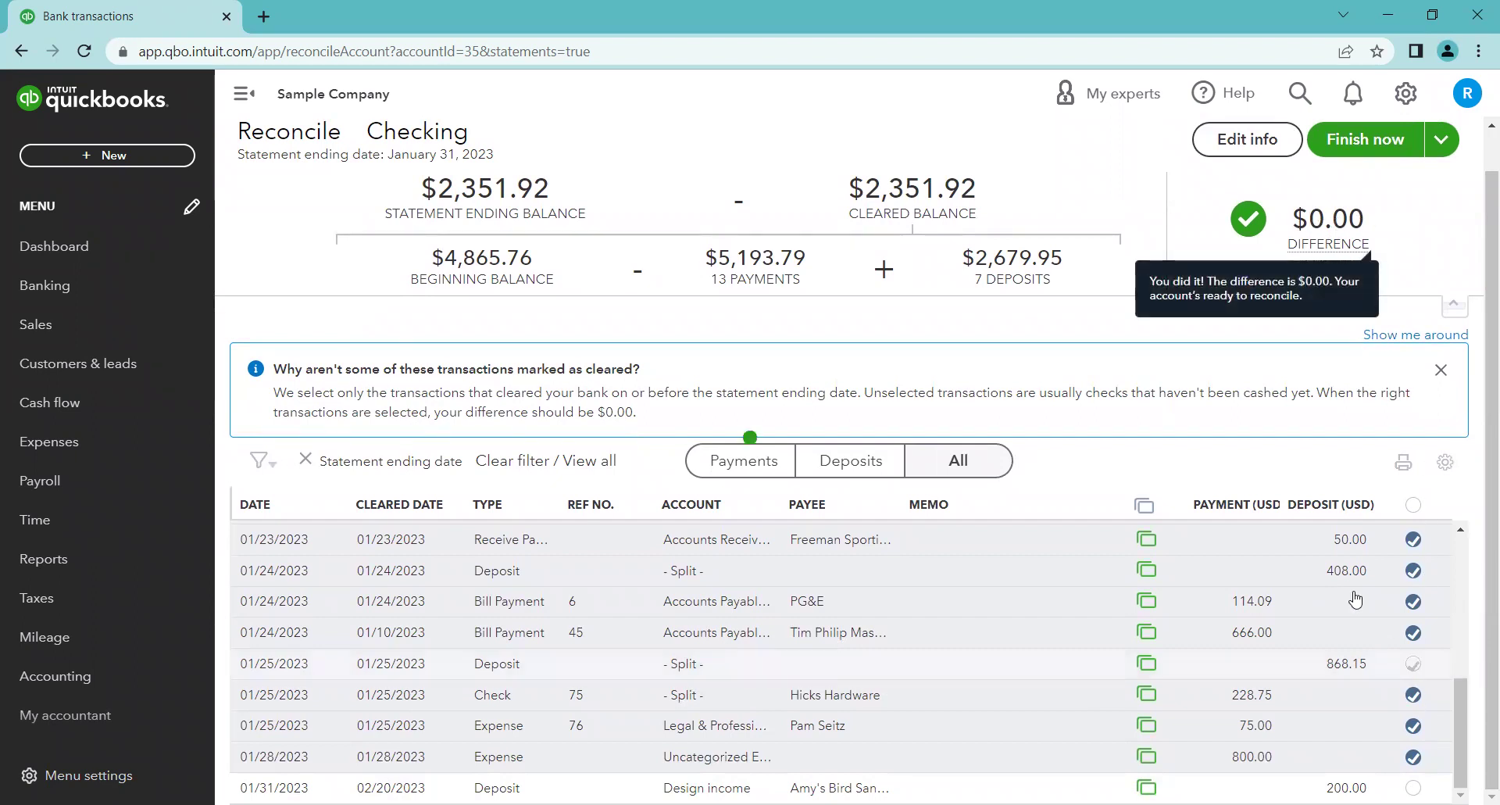
mouse_move(1260, 221)
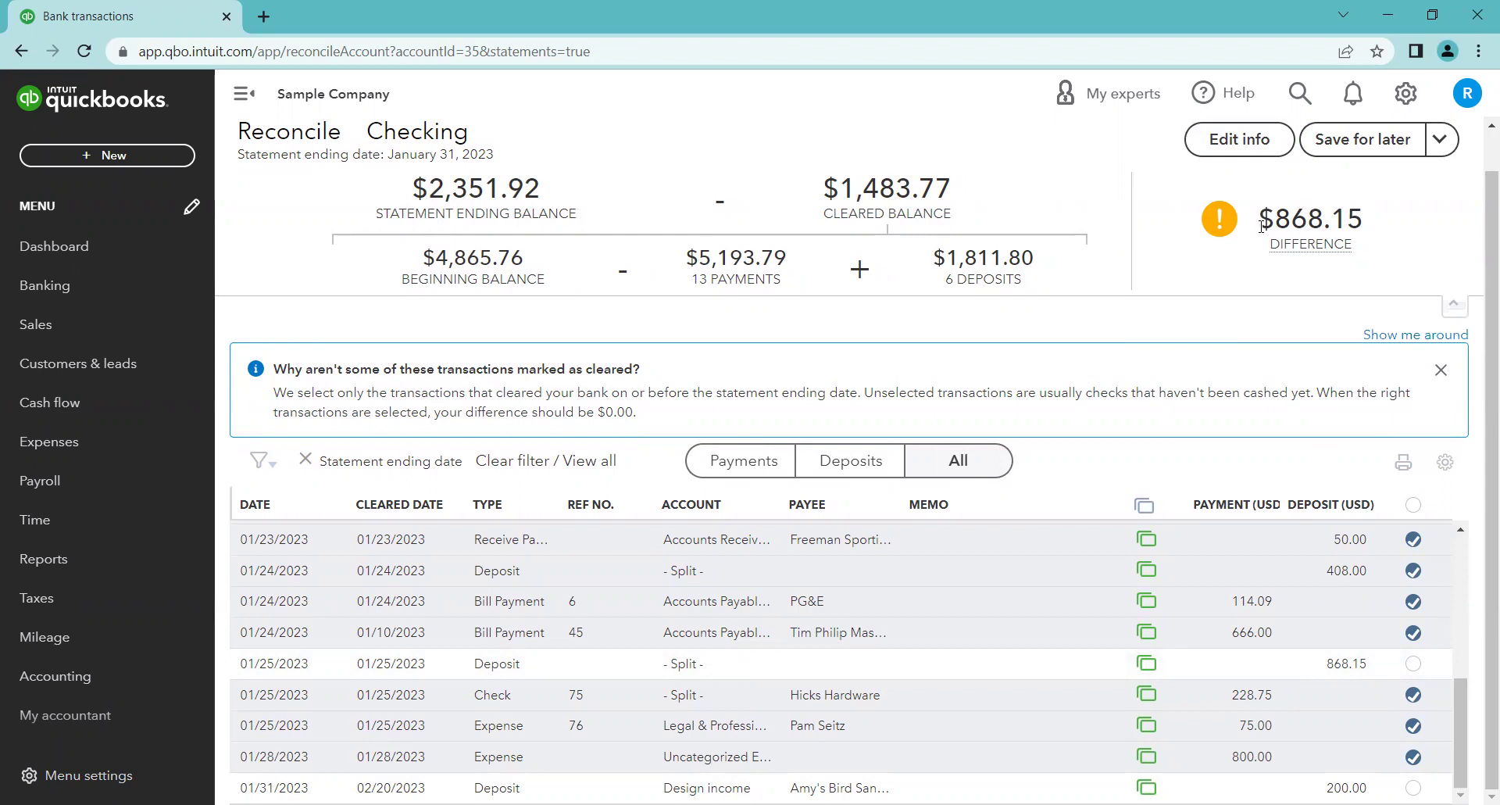
left_click(1440, 139)
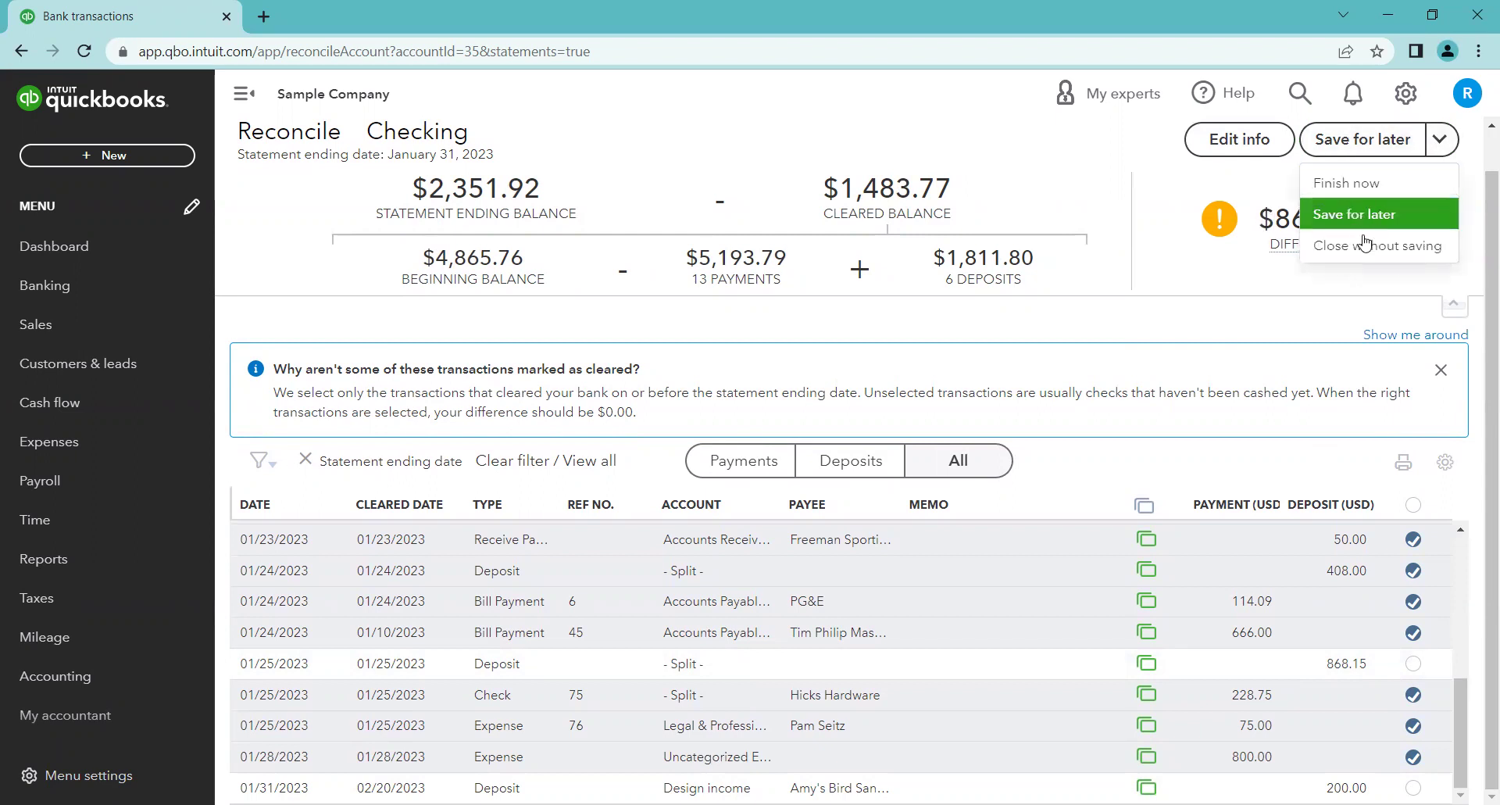
left_click(1343, 299)
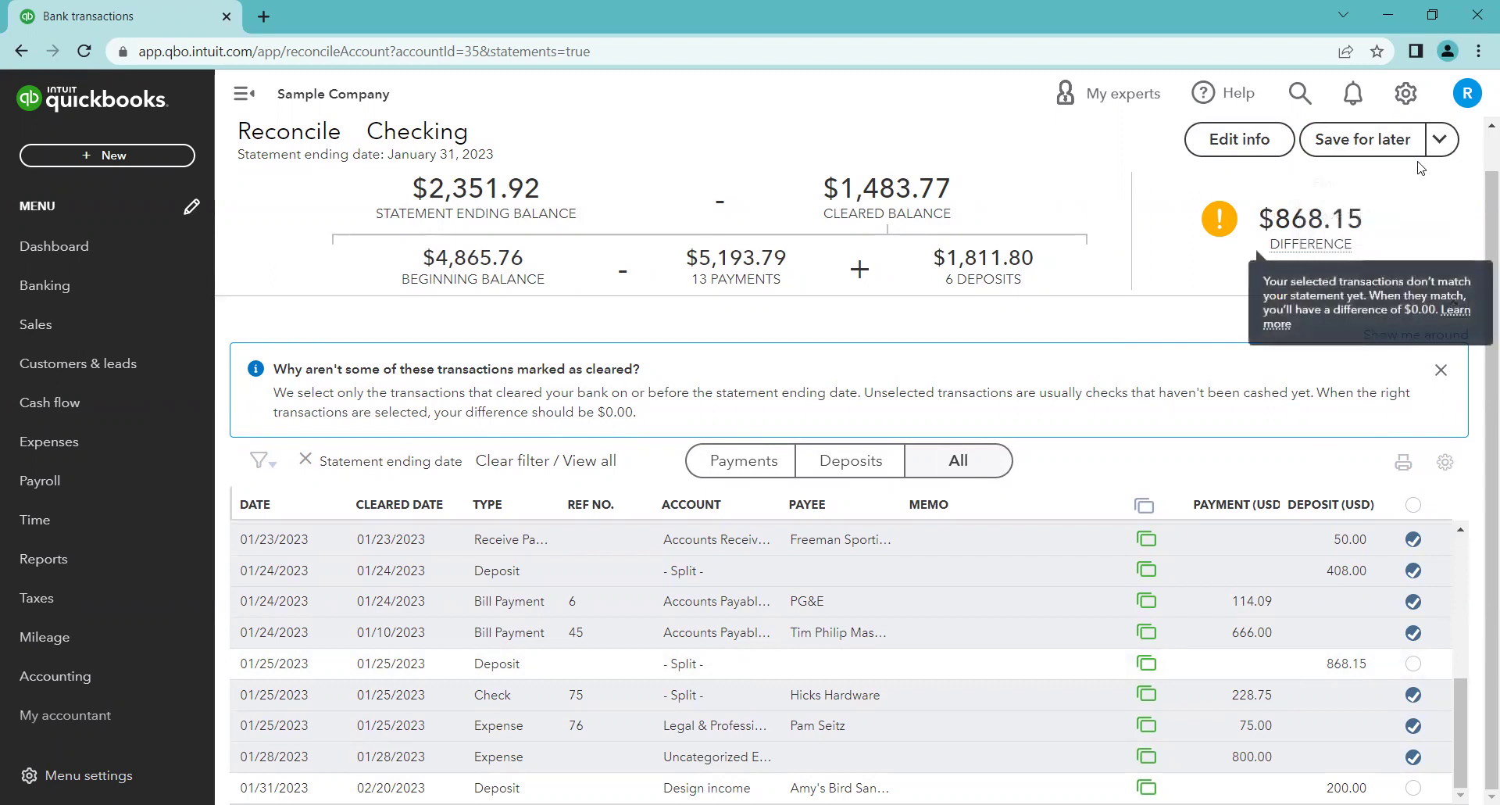
left_click(1414, 665)
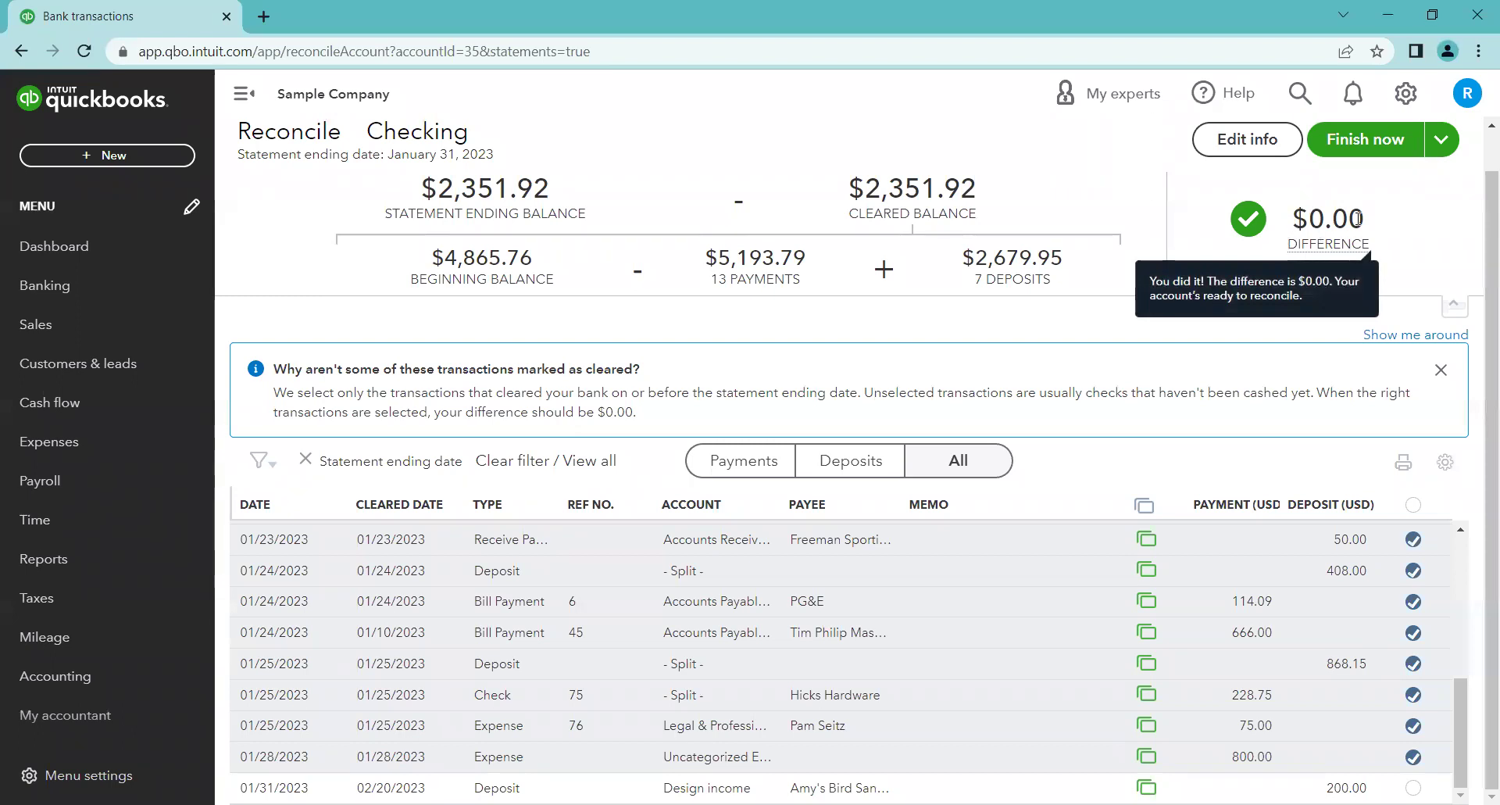
Step: Unmark the 01/25/2023 deposit of 868.15 once more to check its effect on the difference, and mark it cleared again
left_click(1413, 663)
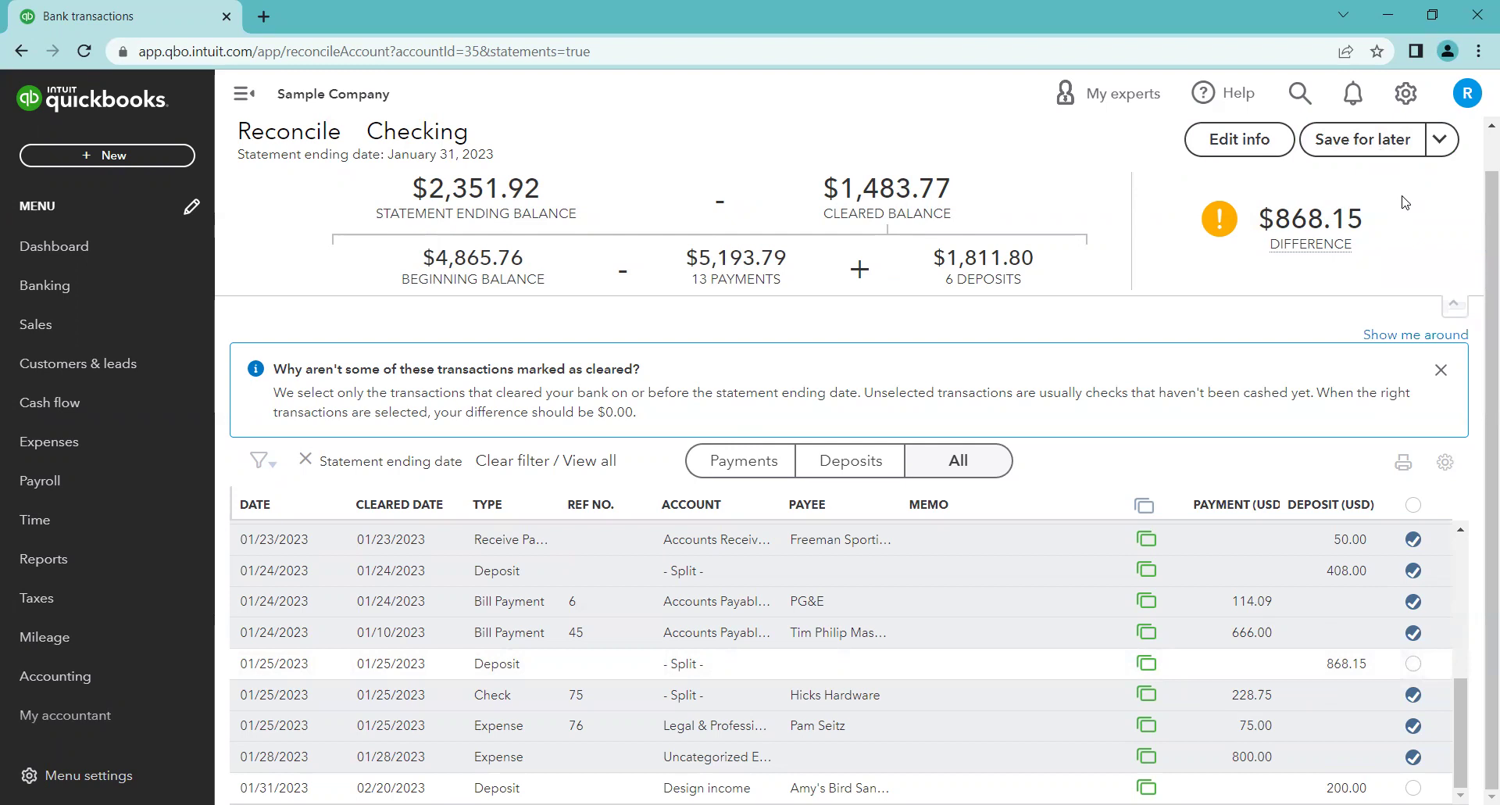
left_click(1416, 665)
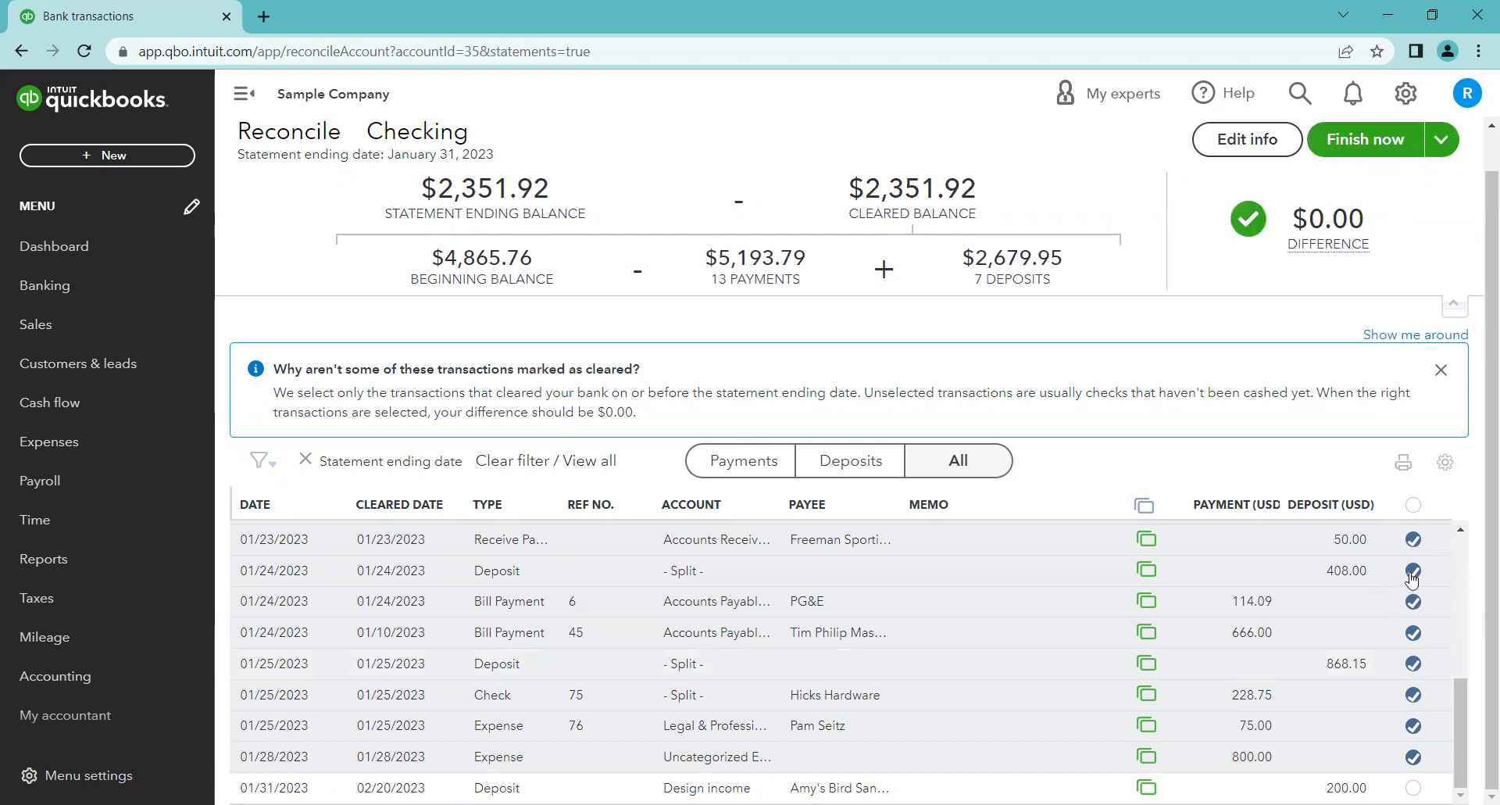
mouse_move(1368, 237)
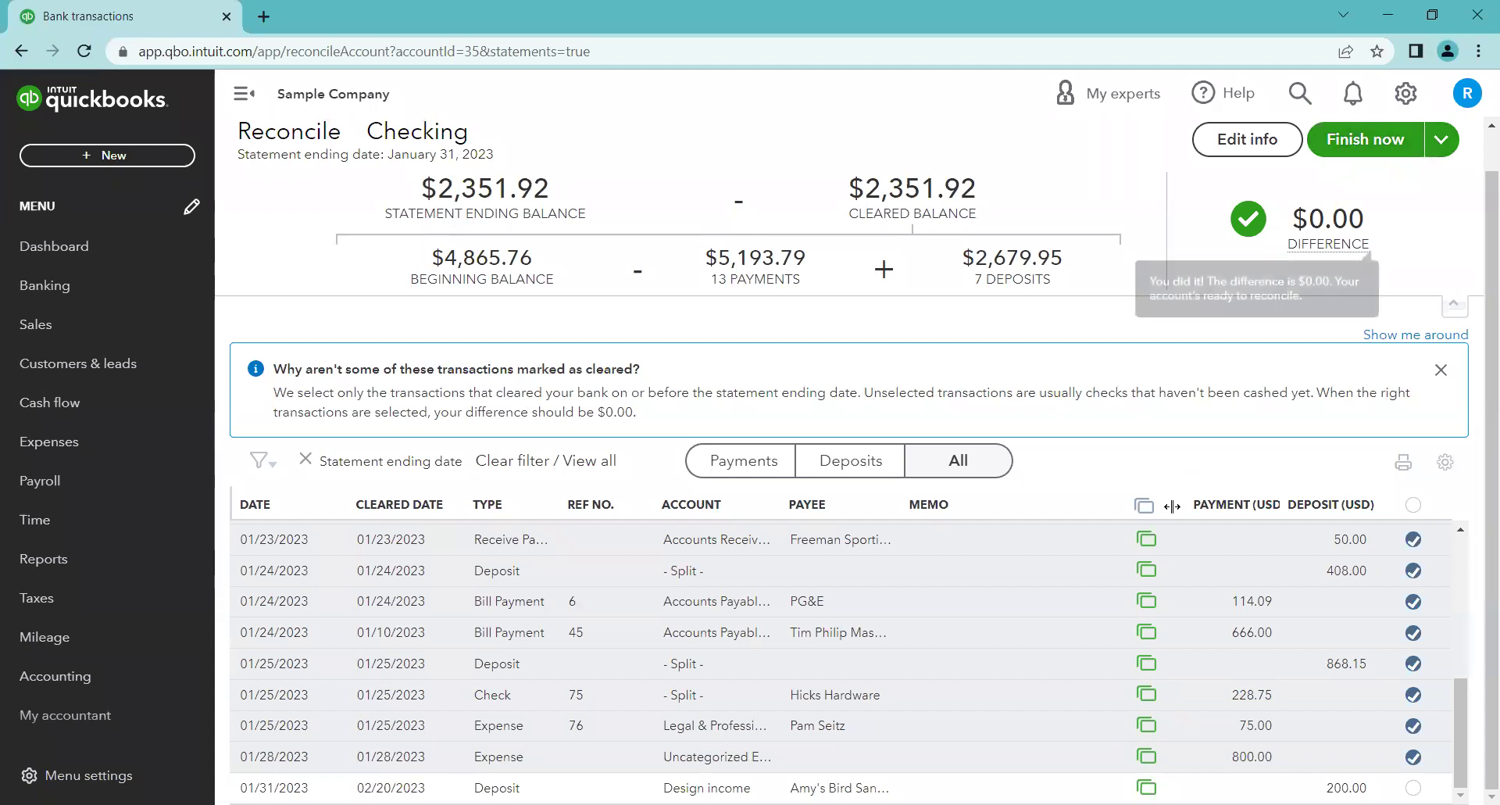
Step: Finish the Checking reconciliation for January 31, 2023 and close the completion message
scroll(1055, 617, "up", 5)
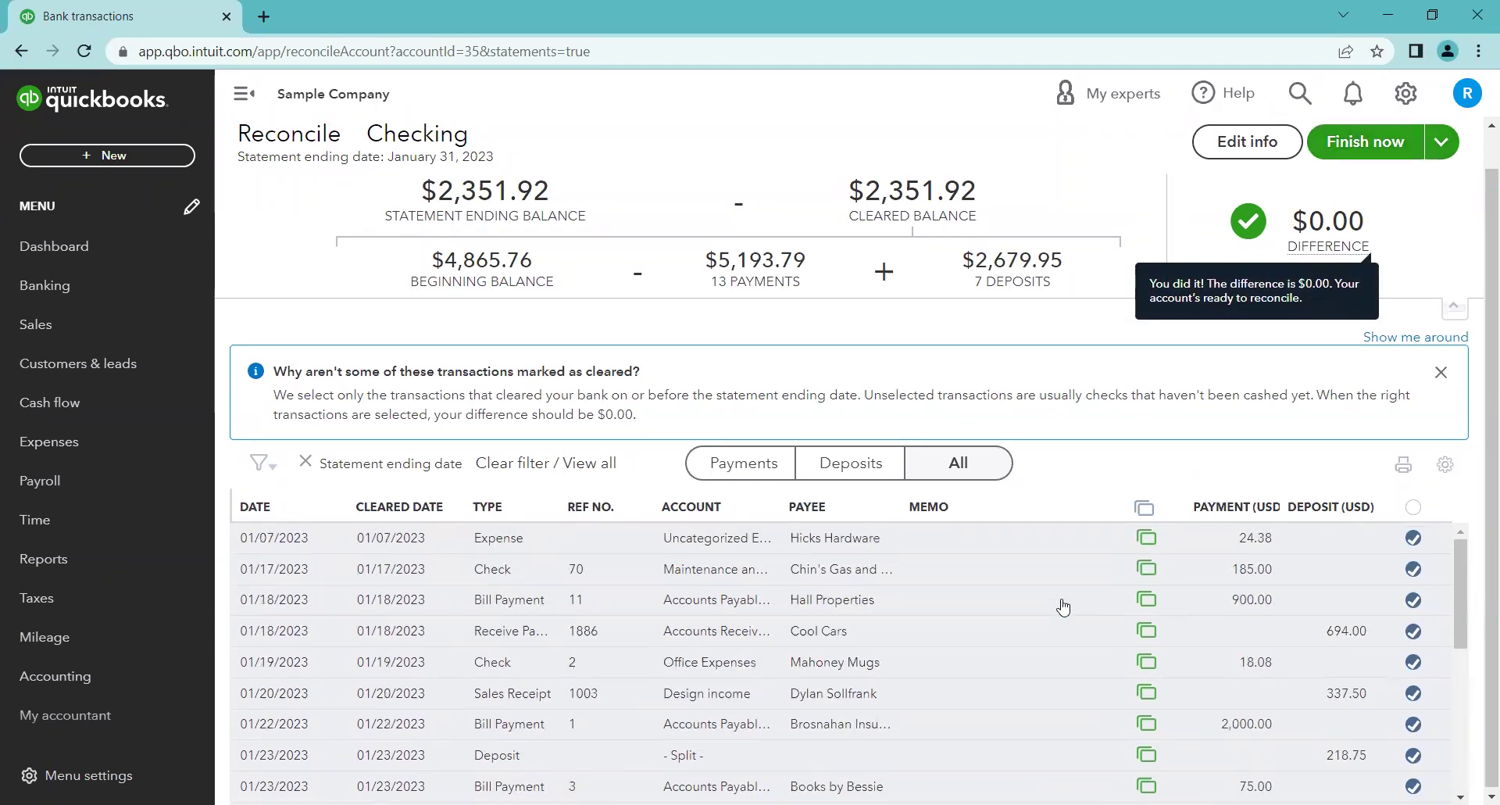
left_click(1347, 181)
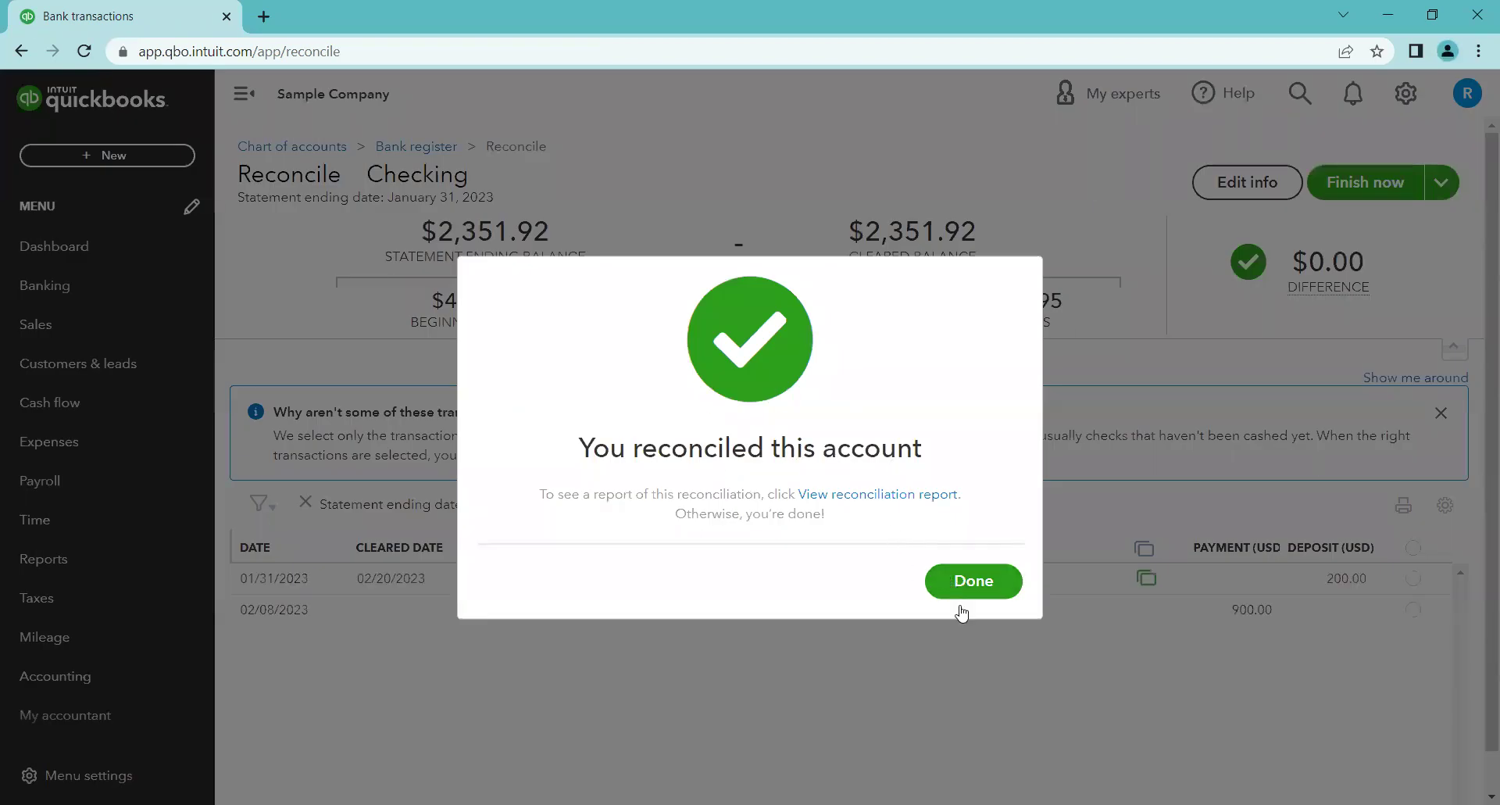
left_click(962, 614)
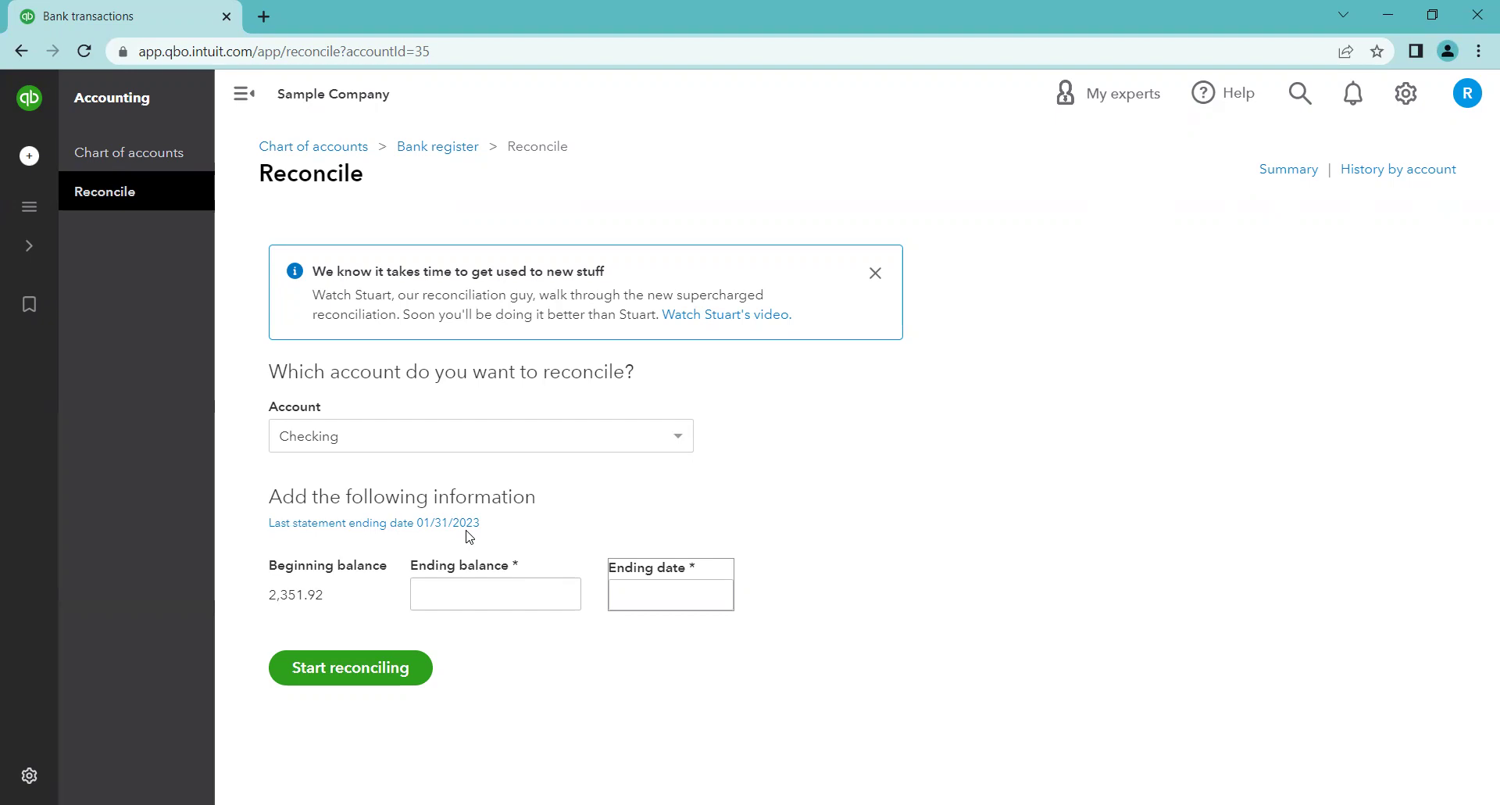
Step: Open the reconciliation report of the last statement, ending 01/31/2023, and look over its summary
left_click(391, 524)
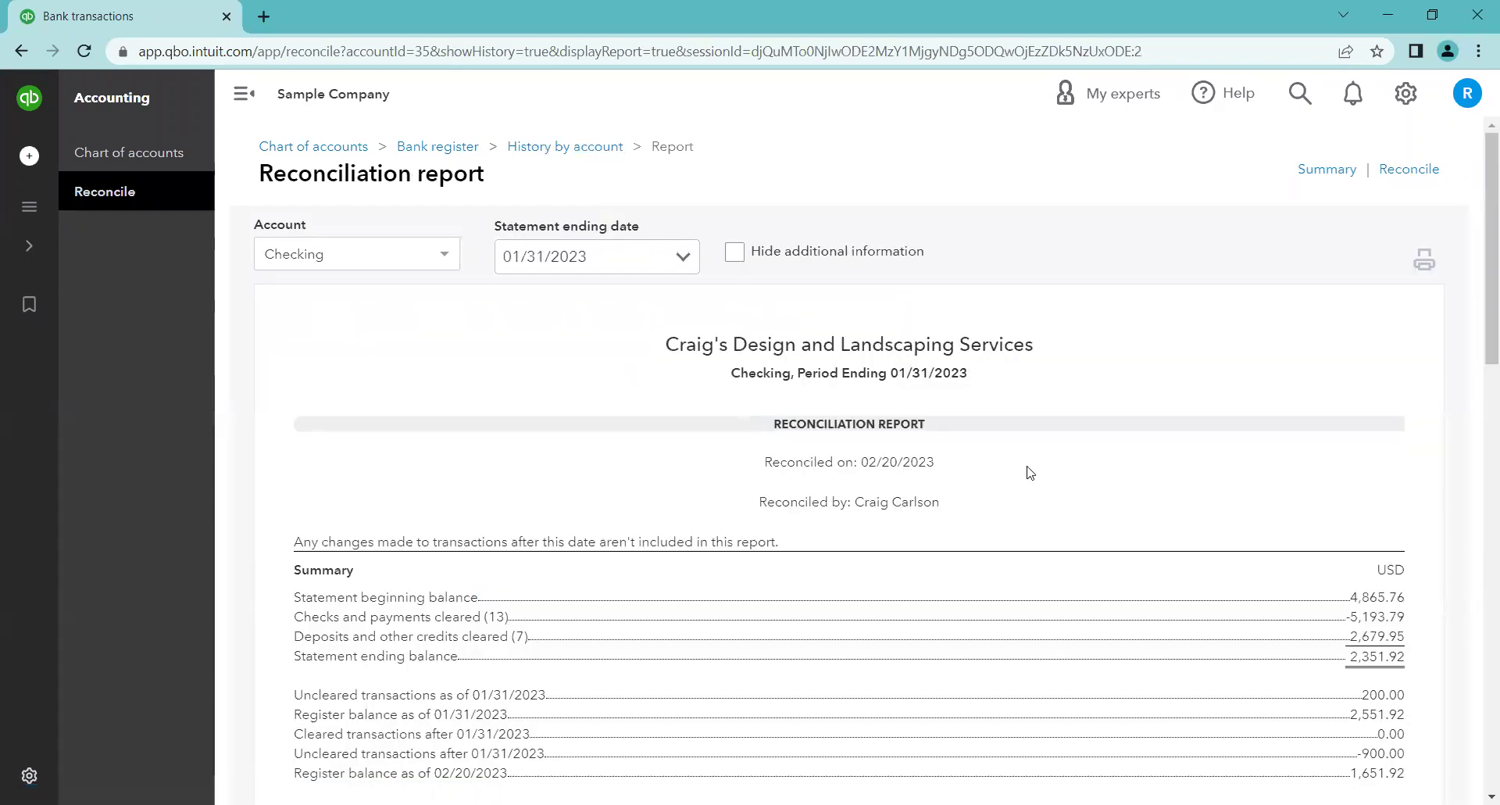
left_click_drag(1480, 255, 1479, 332)
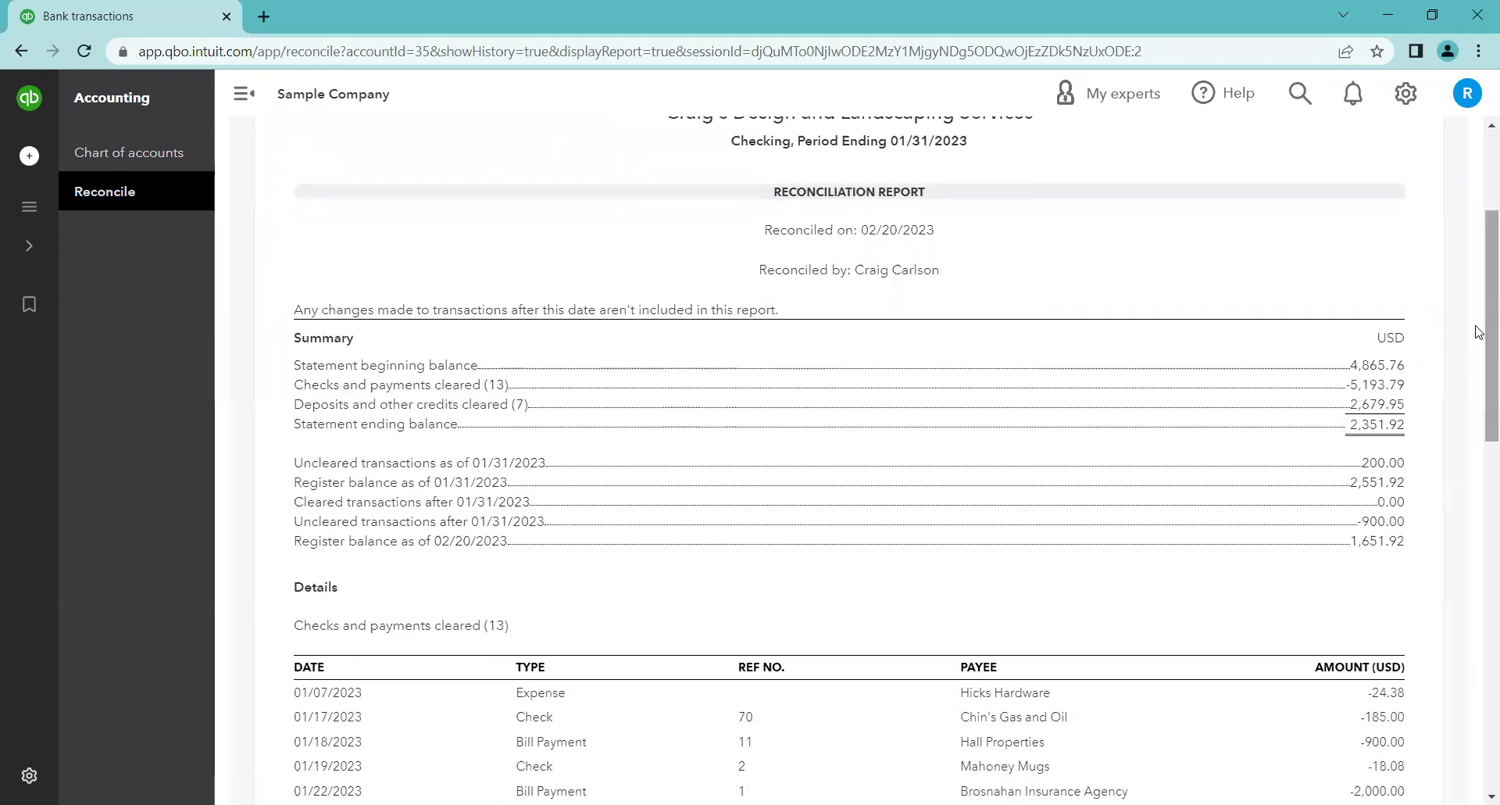
left_click_drag(1479, 332, 1472, 275)
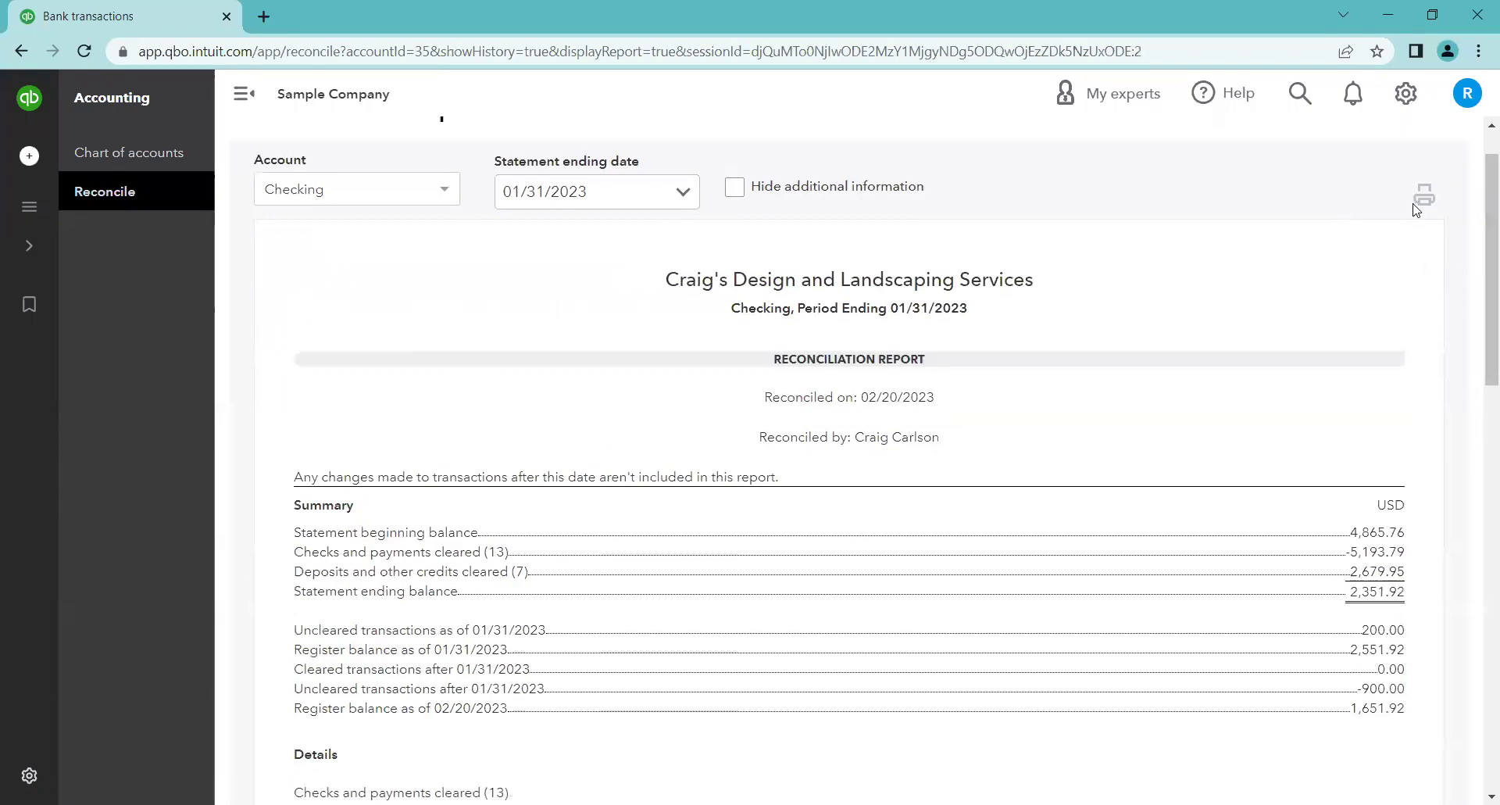
scroll(1477, 178, "up", 1)
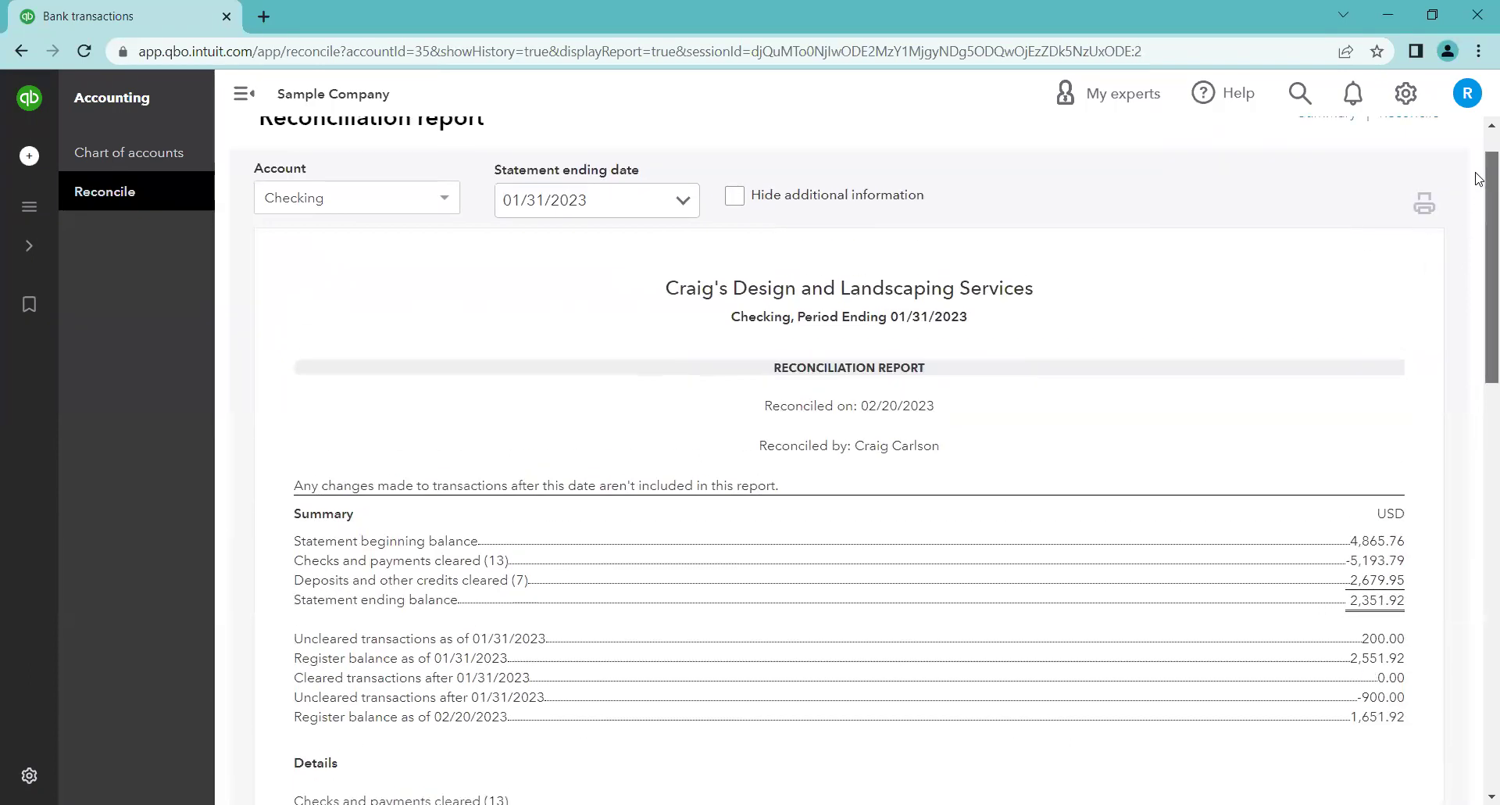
scroll(1414, 239, "down", 3)
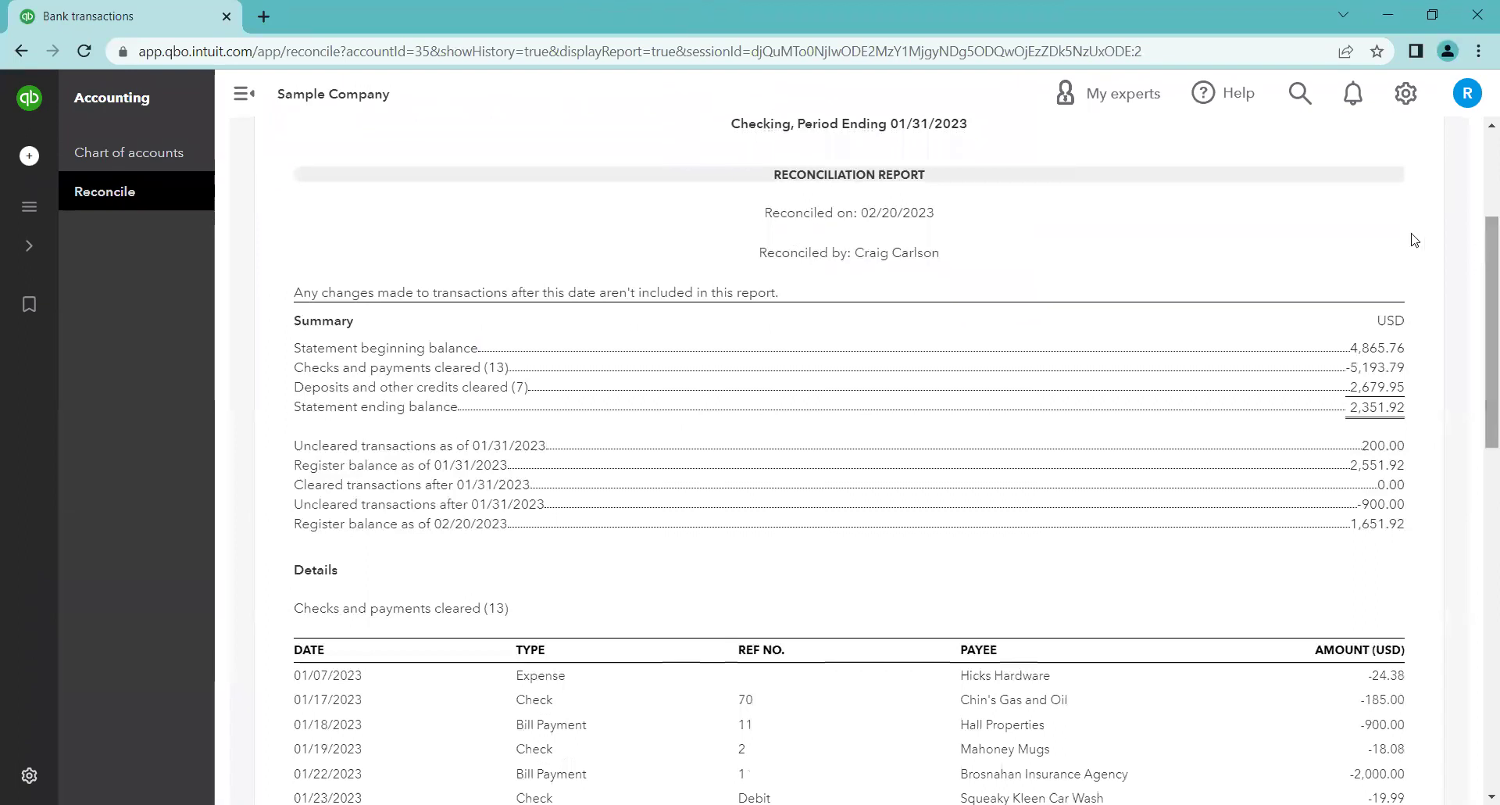
Step: Check the report header for the reconciliation date, the person who reconciled, and the statement period
left_click_drag(943, 254, 1012, 225)
left_click(924, 212)
left_click(1018, 228)
scroll(734, 322, "up", 3)
left_click_drag(732, 323, 981, 325)
left_click(983, 328)
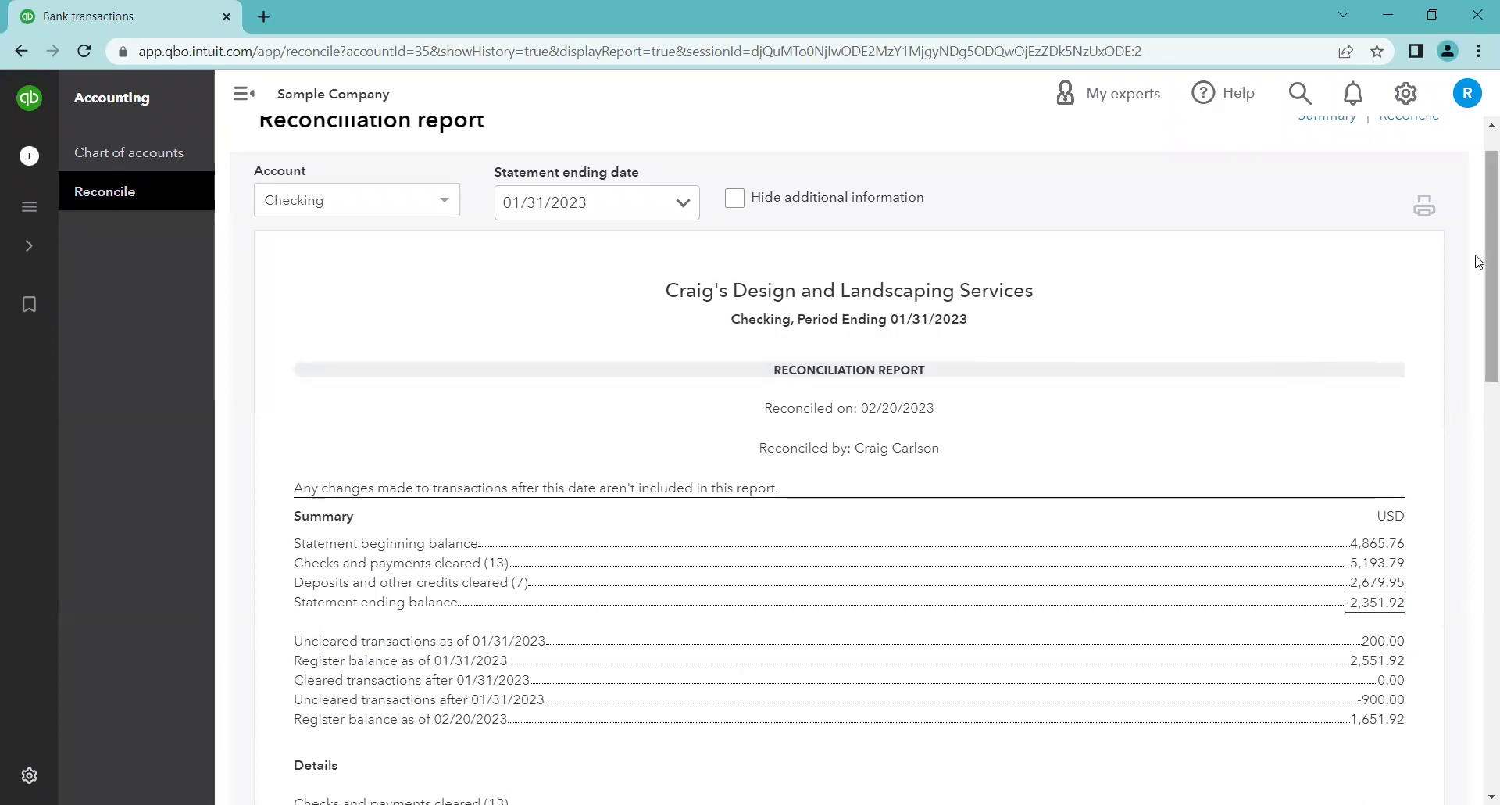
Step: Examine the report's summary balances and its amount of uncleared transactions as of 01/31/2023
scroll(1478, 262, "down", 4)
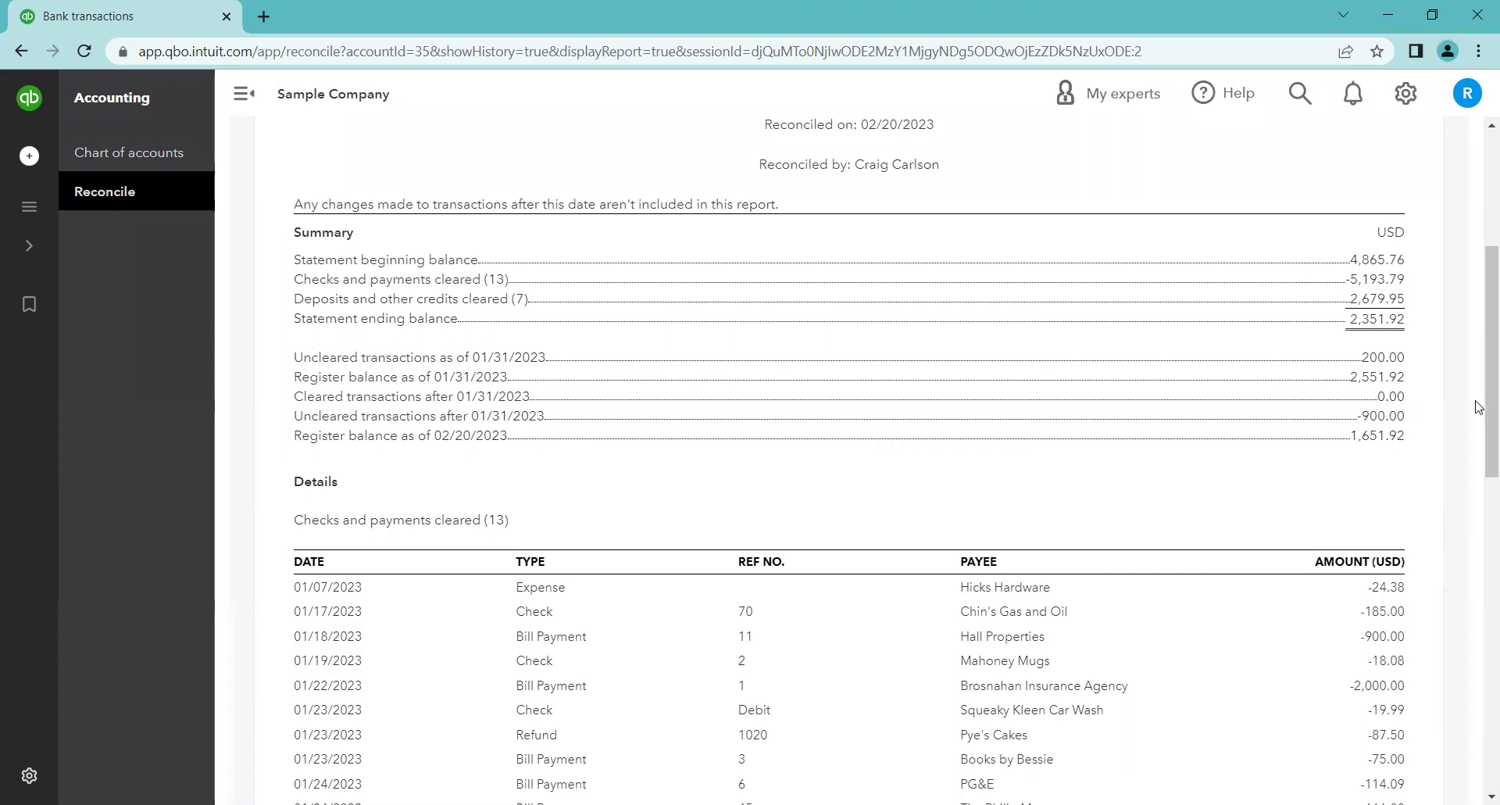
left_click_drag(1474, 246, 1472, 332)
scroll(1472, 332, "up", 3)
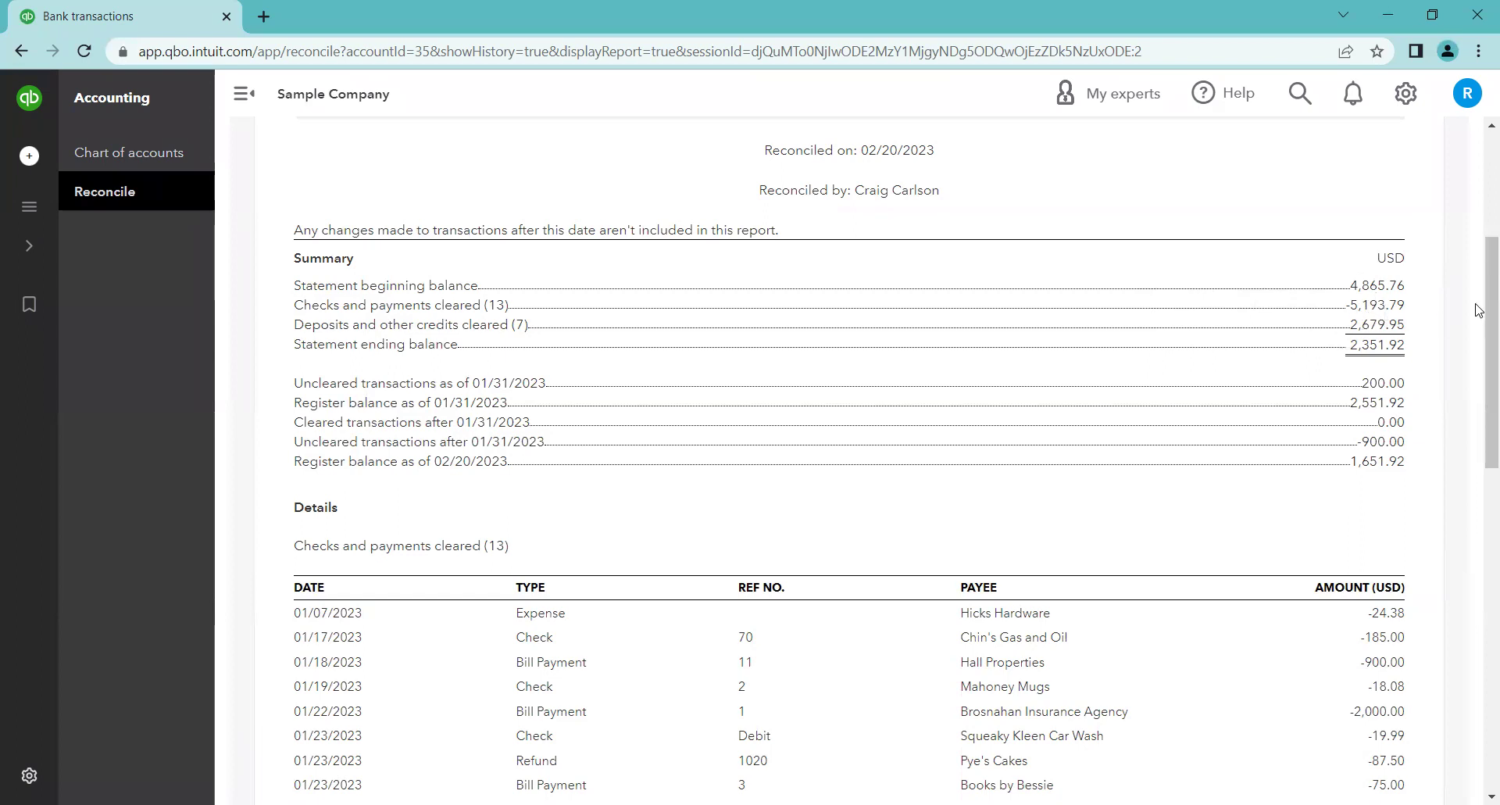
scroll(1479, 310, "down", 1)
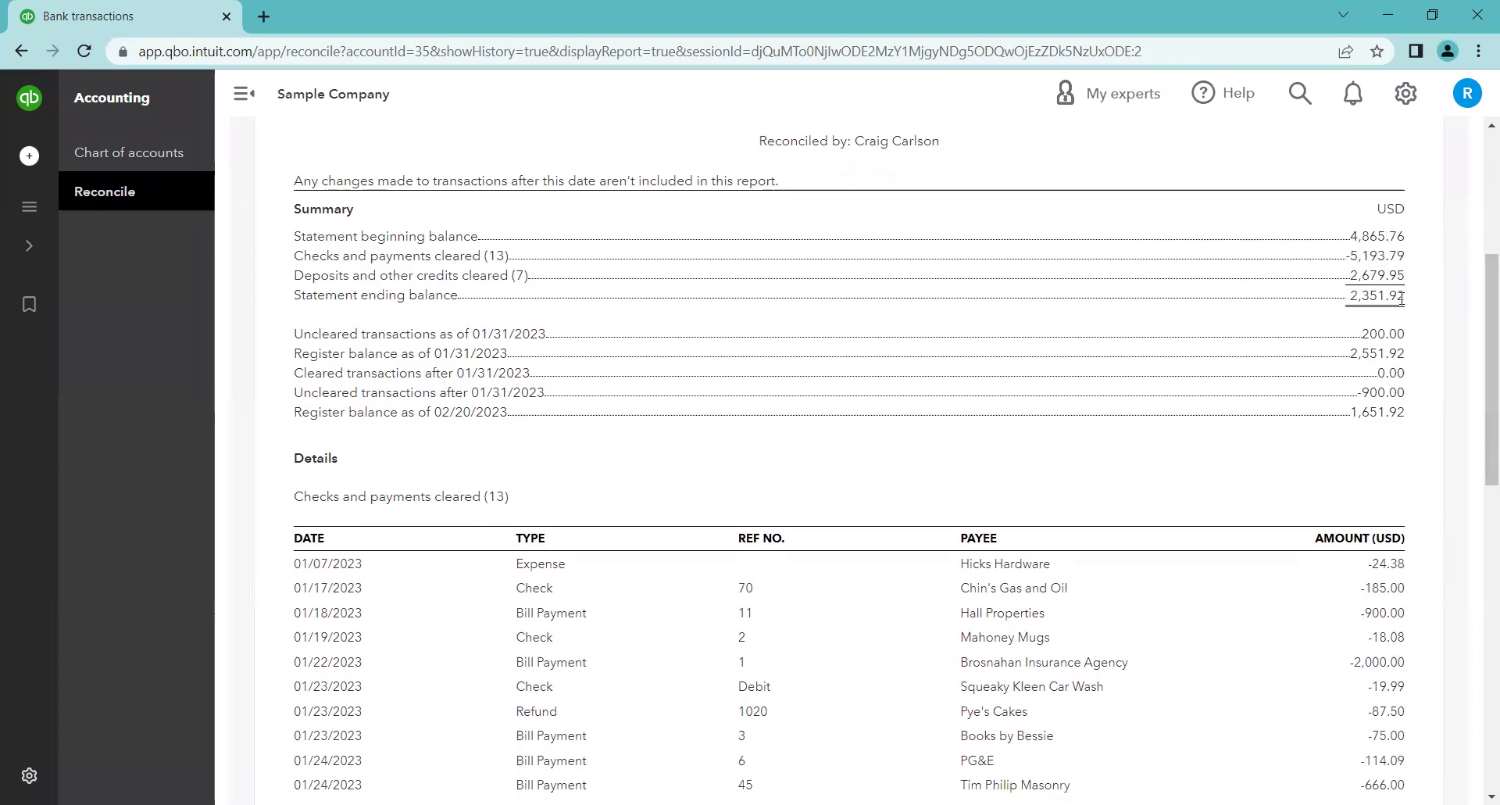
scroll(1479, 320, "down", 1)
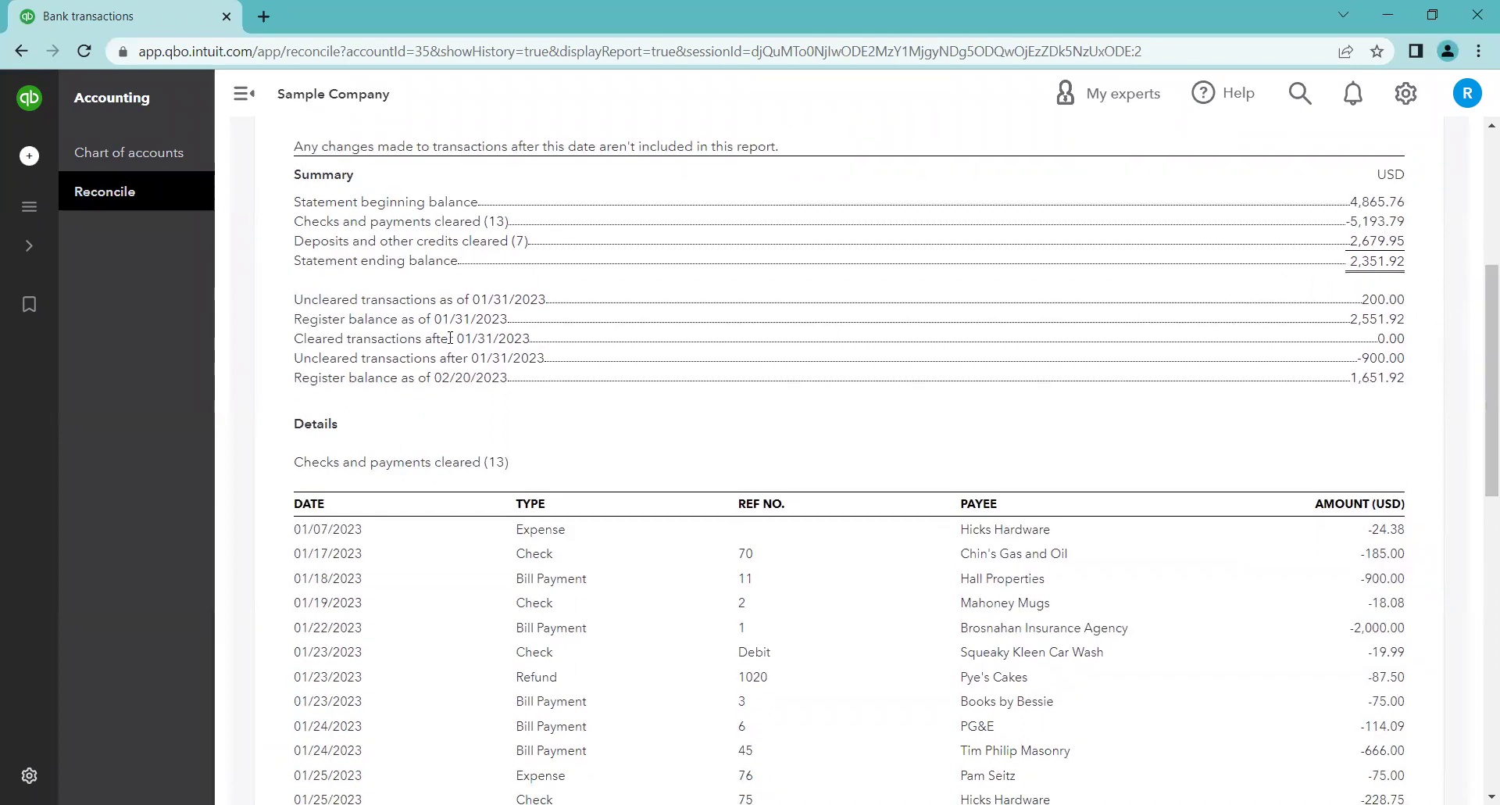
left_click_drag(299, 299, 536, 301)
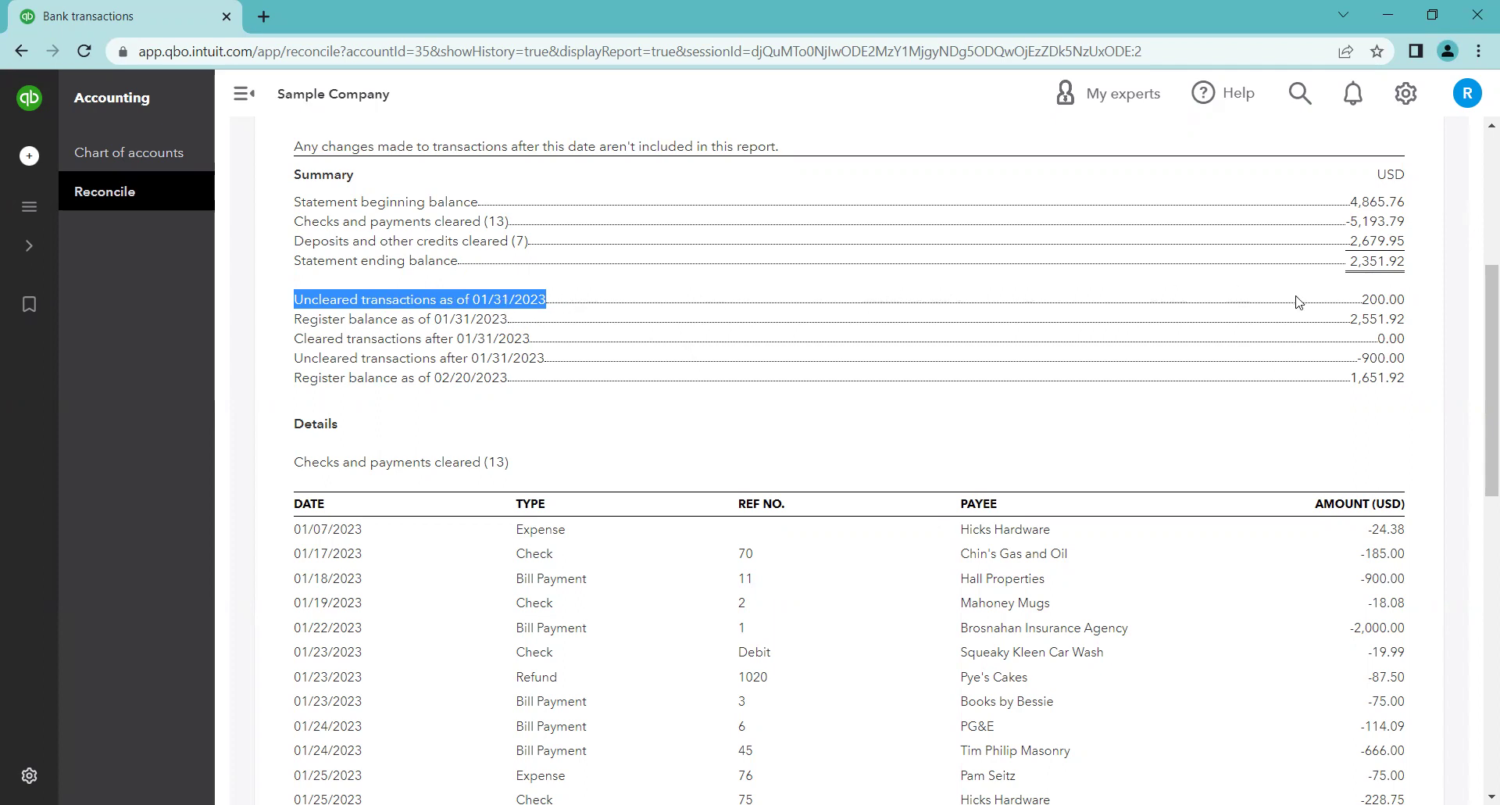
left_click(1376, 298)
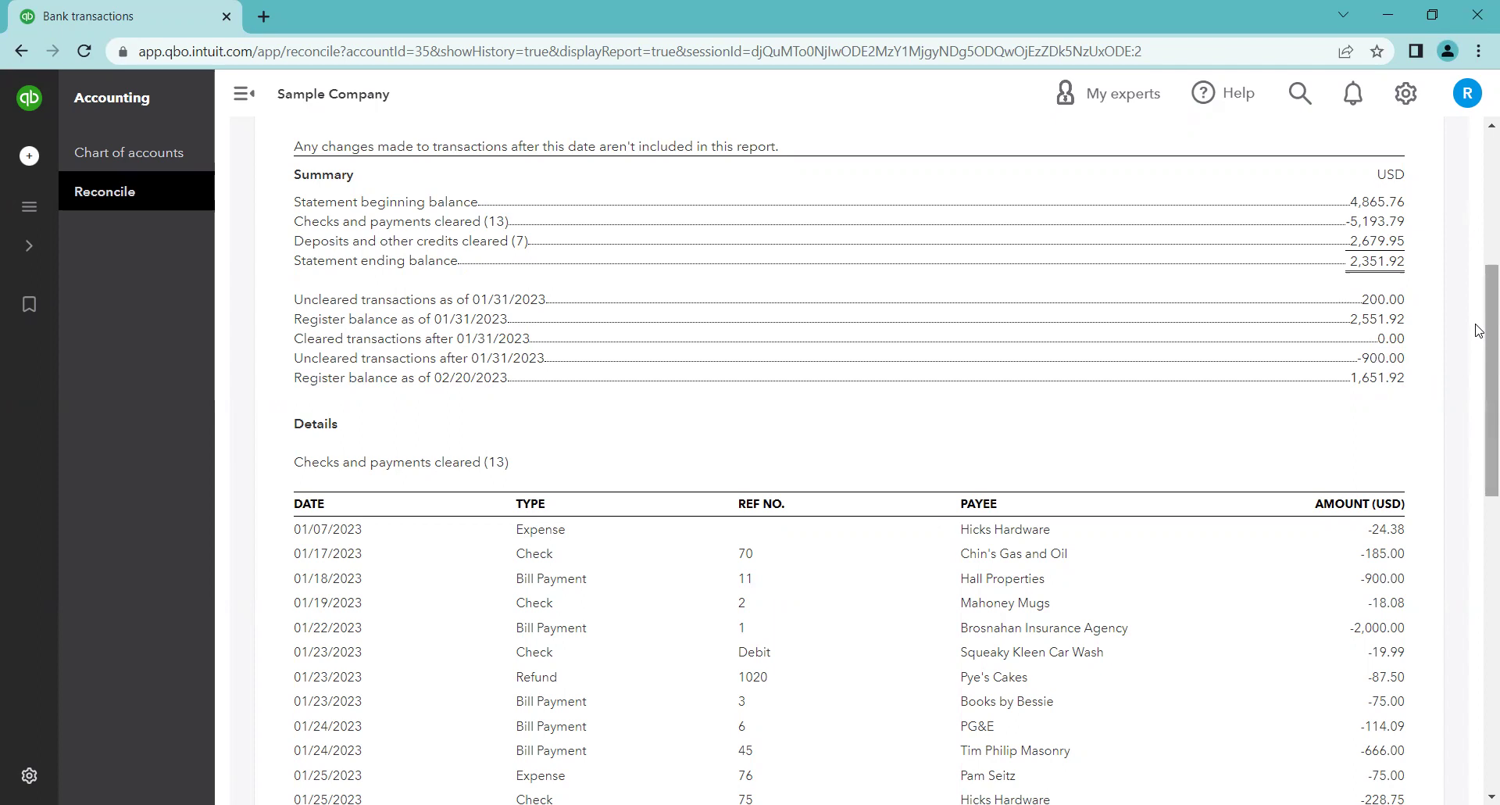
Step: Compare the uncleared transactions as of and after 01/31/2023 with the register balance as of 02/20/2023
scroll(1478, 357, "down", 1)
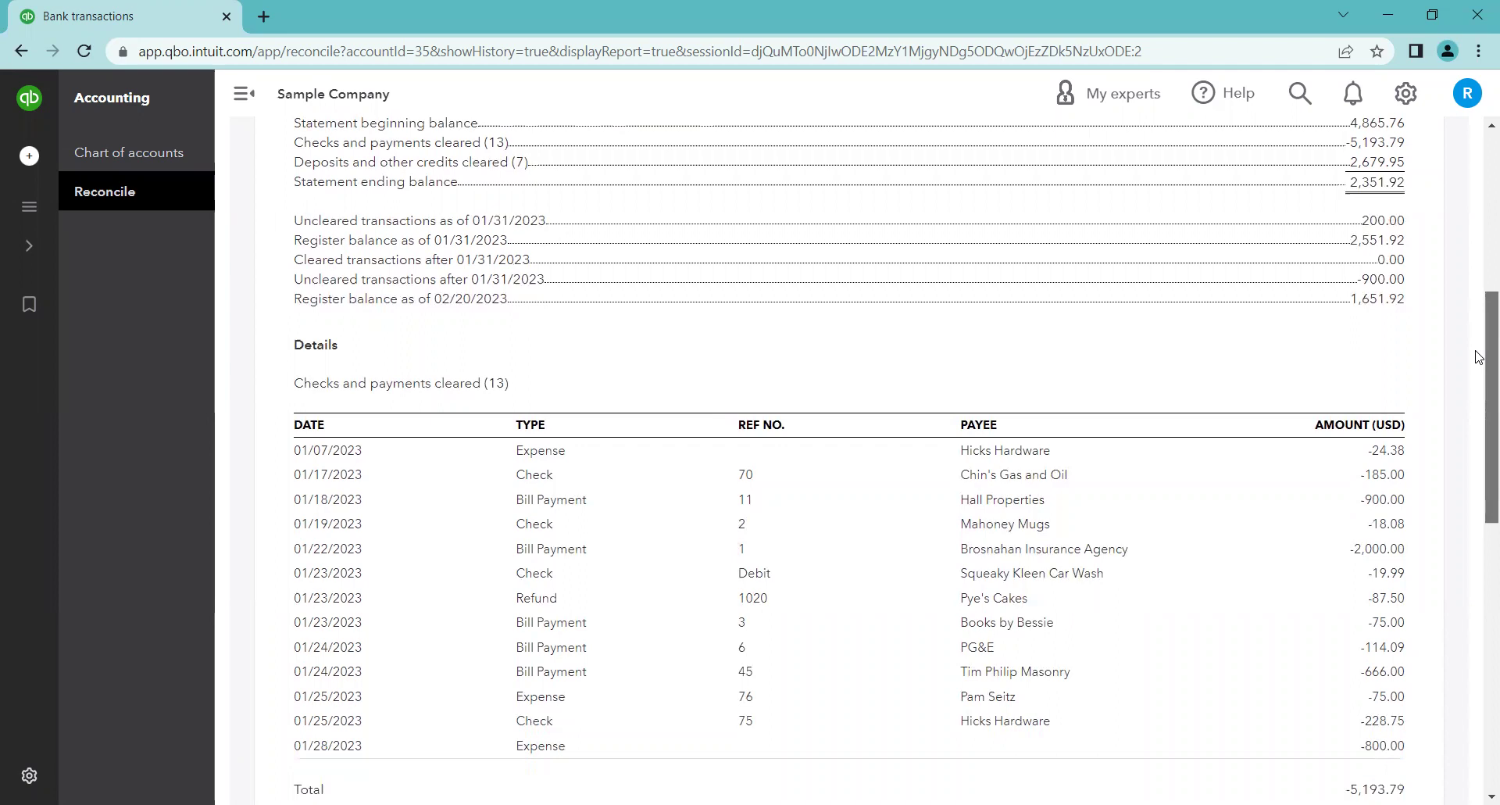
scroll(1479, 357, "down", 1)
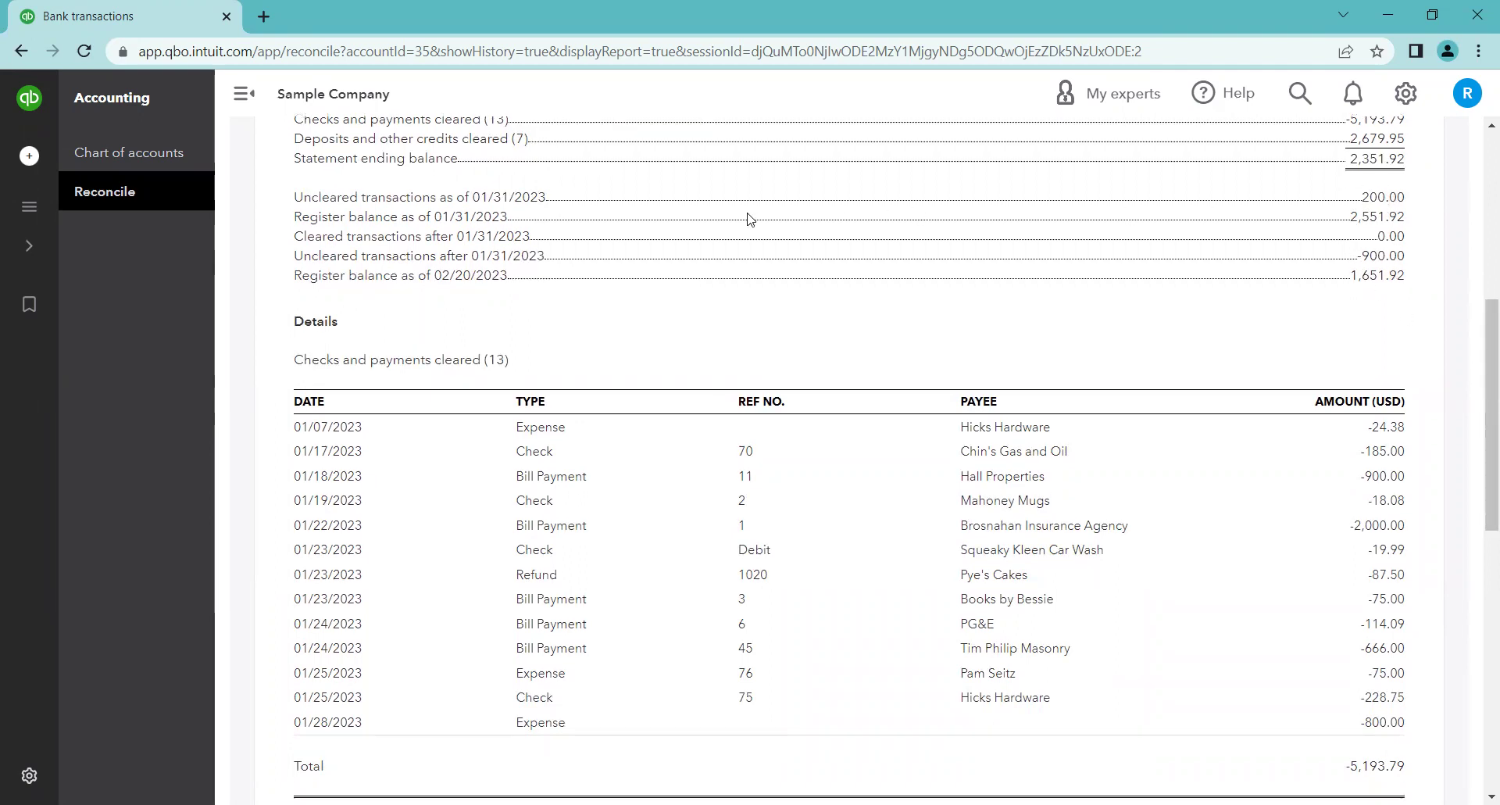
left_click_drag(296, 197, 544, 197)
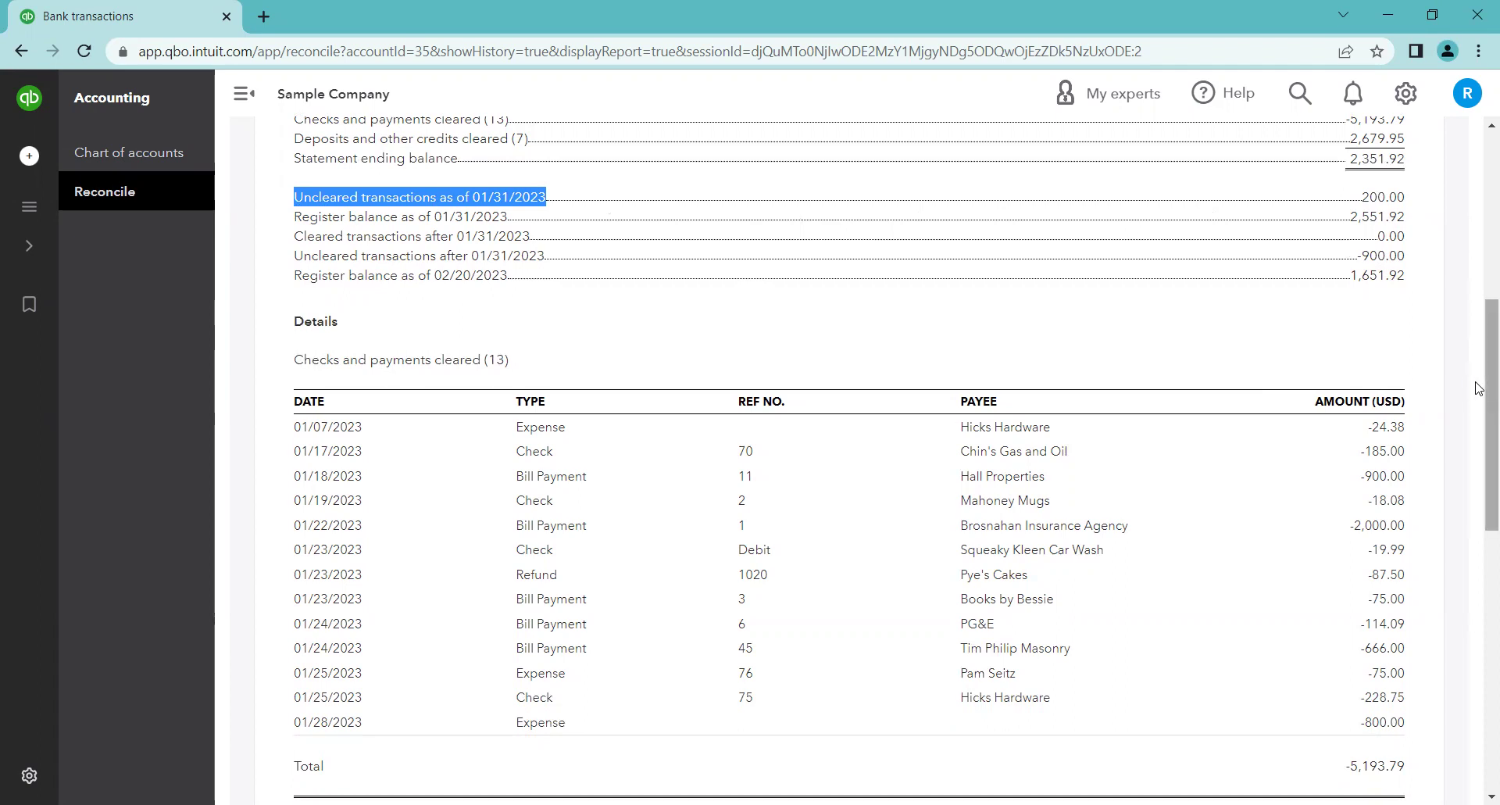
scroll(1478, 399, "down", 1)
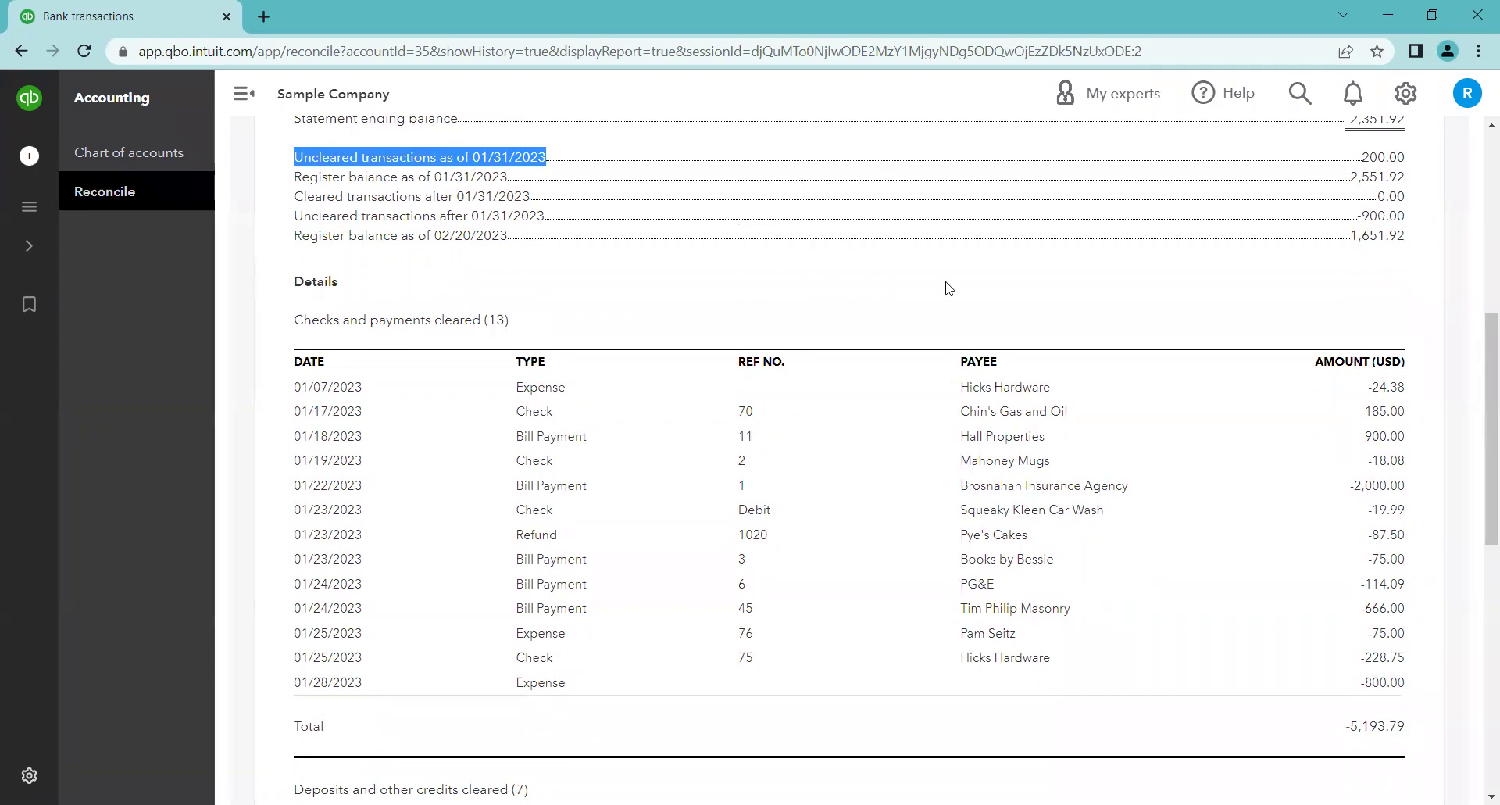
left_click_drag(1355, 235, 1411, 237)
left_click(1410, 269)
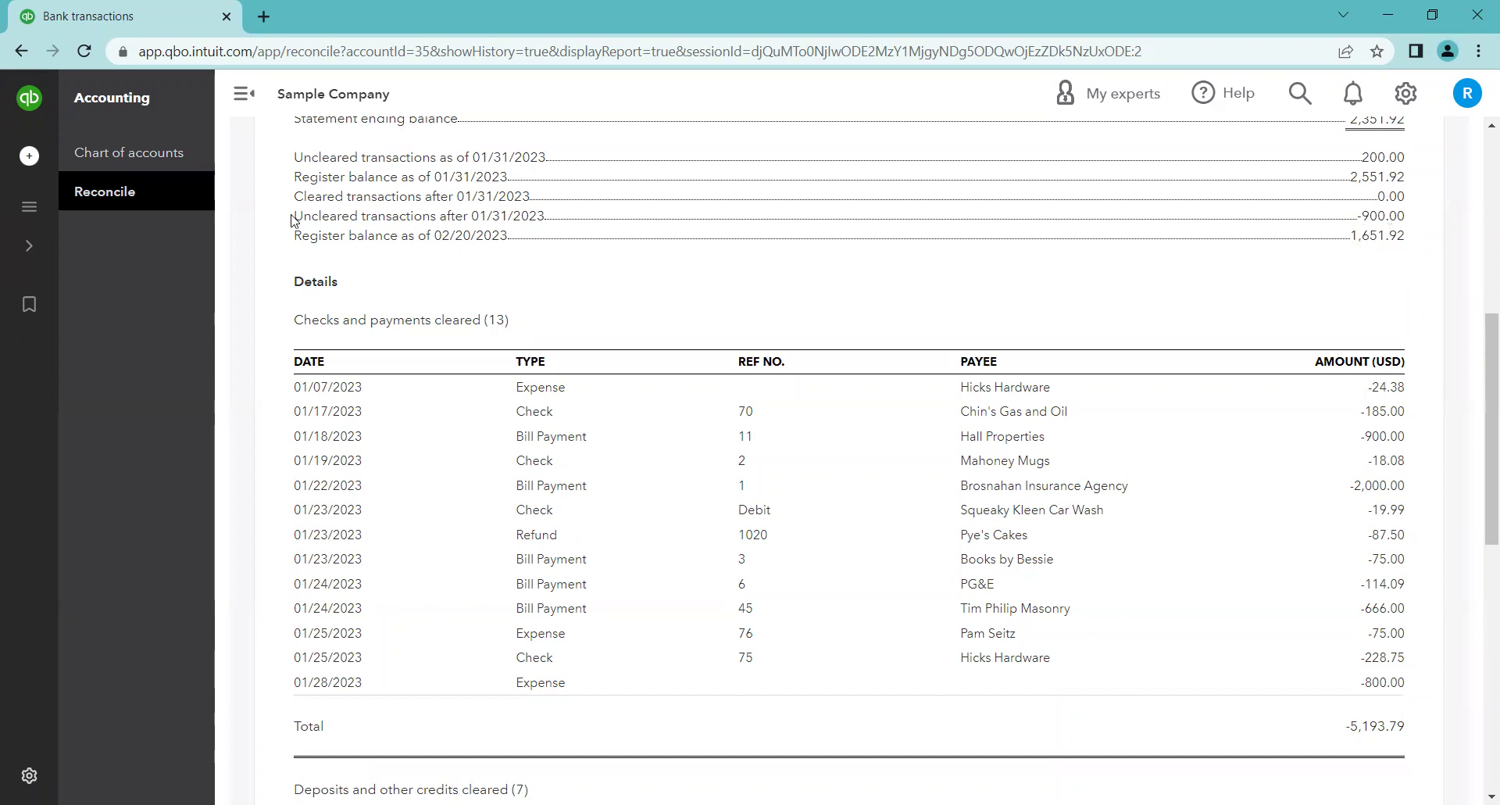
left_click_drag(293, 221, 584, 269)
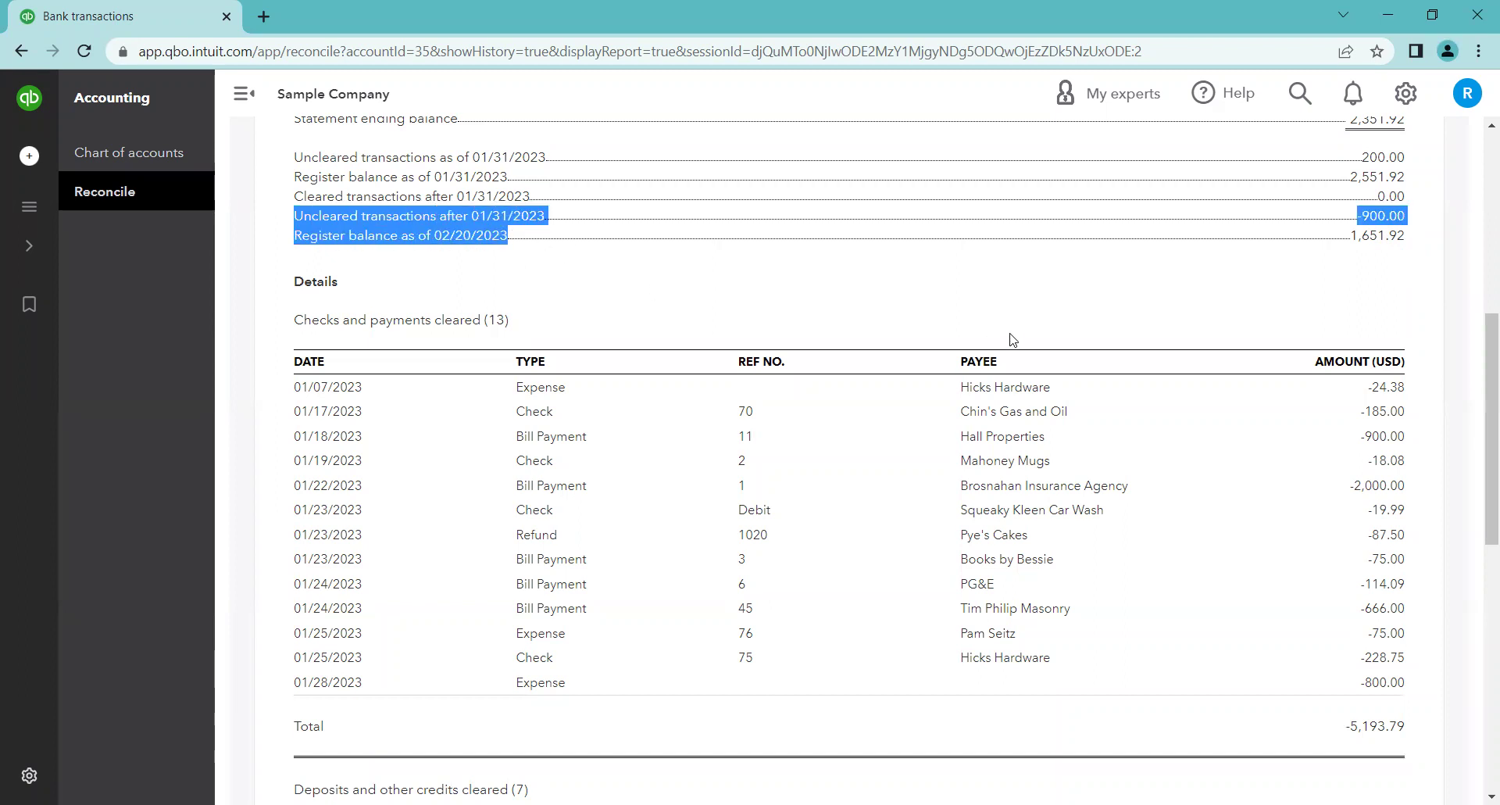
left_click(1026, 286)
Step: Review the cleared payments, the cleared deposits and the additional information down to the end of the report
left_click_drag(1479, 363, 1479, 403)
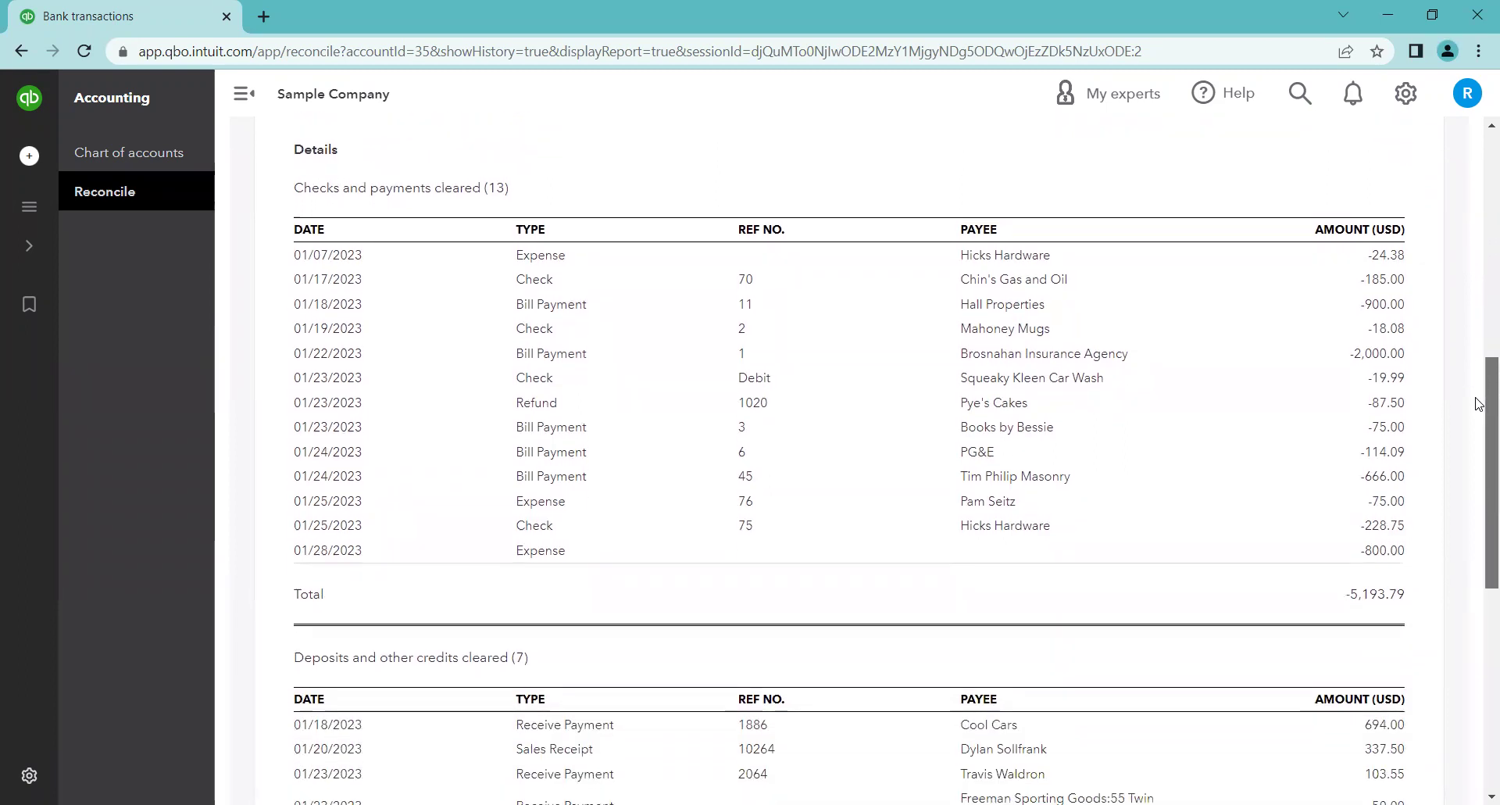
left_click_drag(1479, 403, 1478, 421)
scroll(1007, 430, "down", 5)
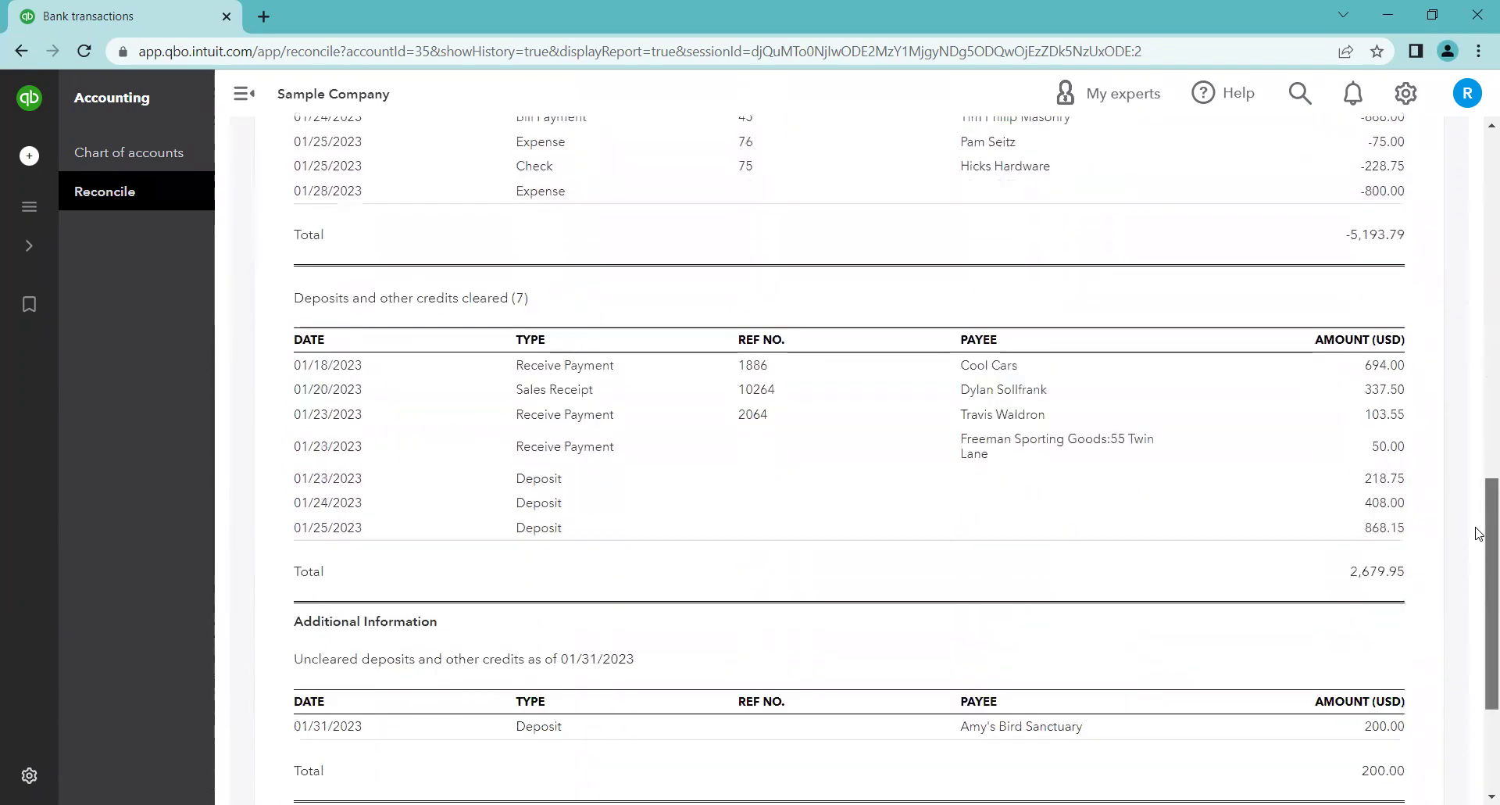
left_click_drag(1479, 535, 1479, 600)
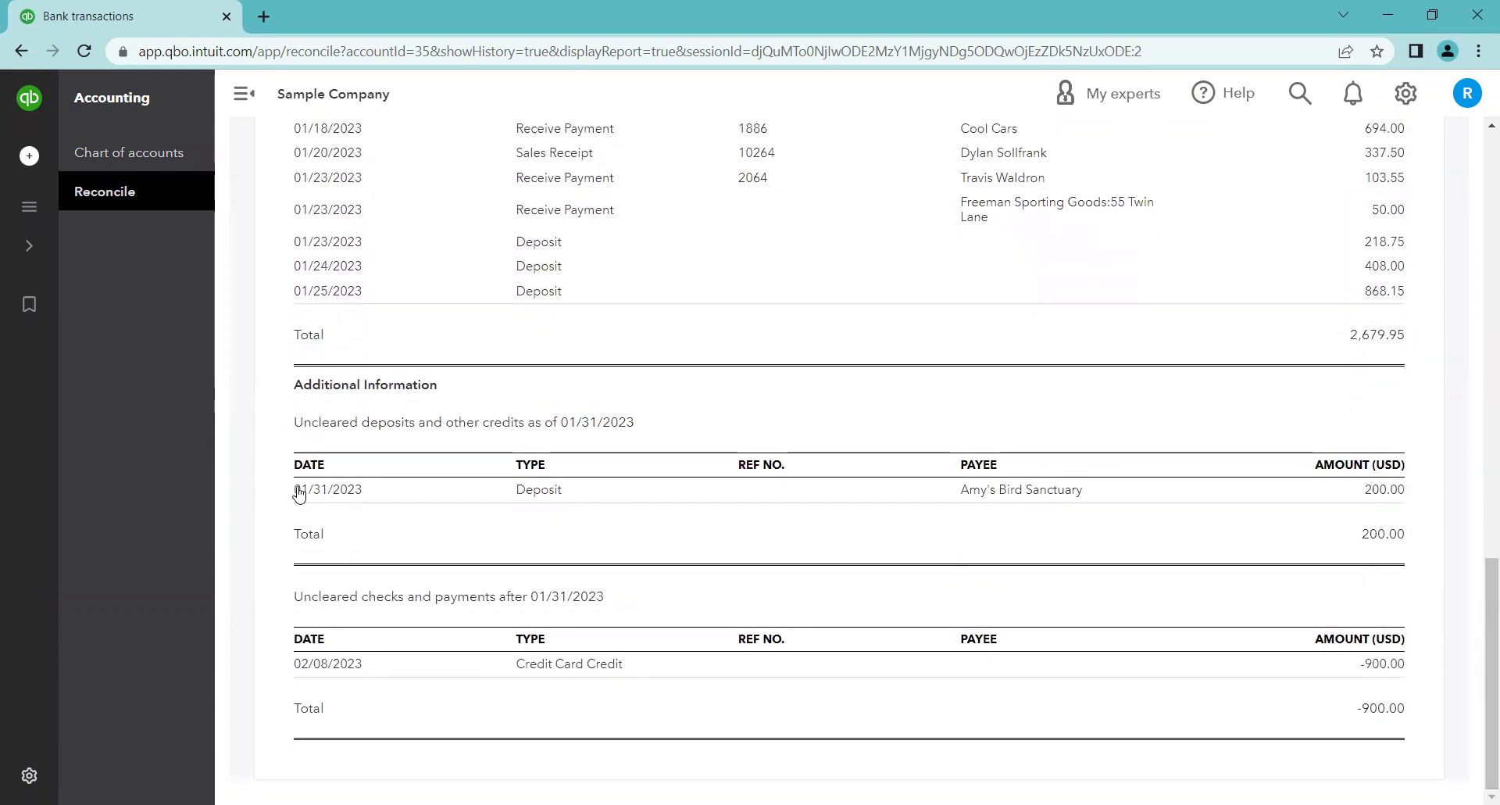
Step: Trace the summary line for uncleared transactions as of 01/31/2023 to its matching entry under Additional Information
scroll(302, 426, "up", 12)
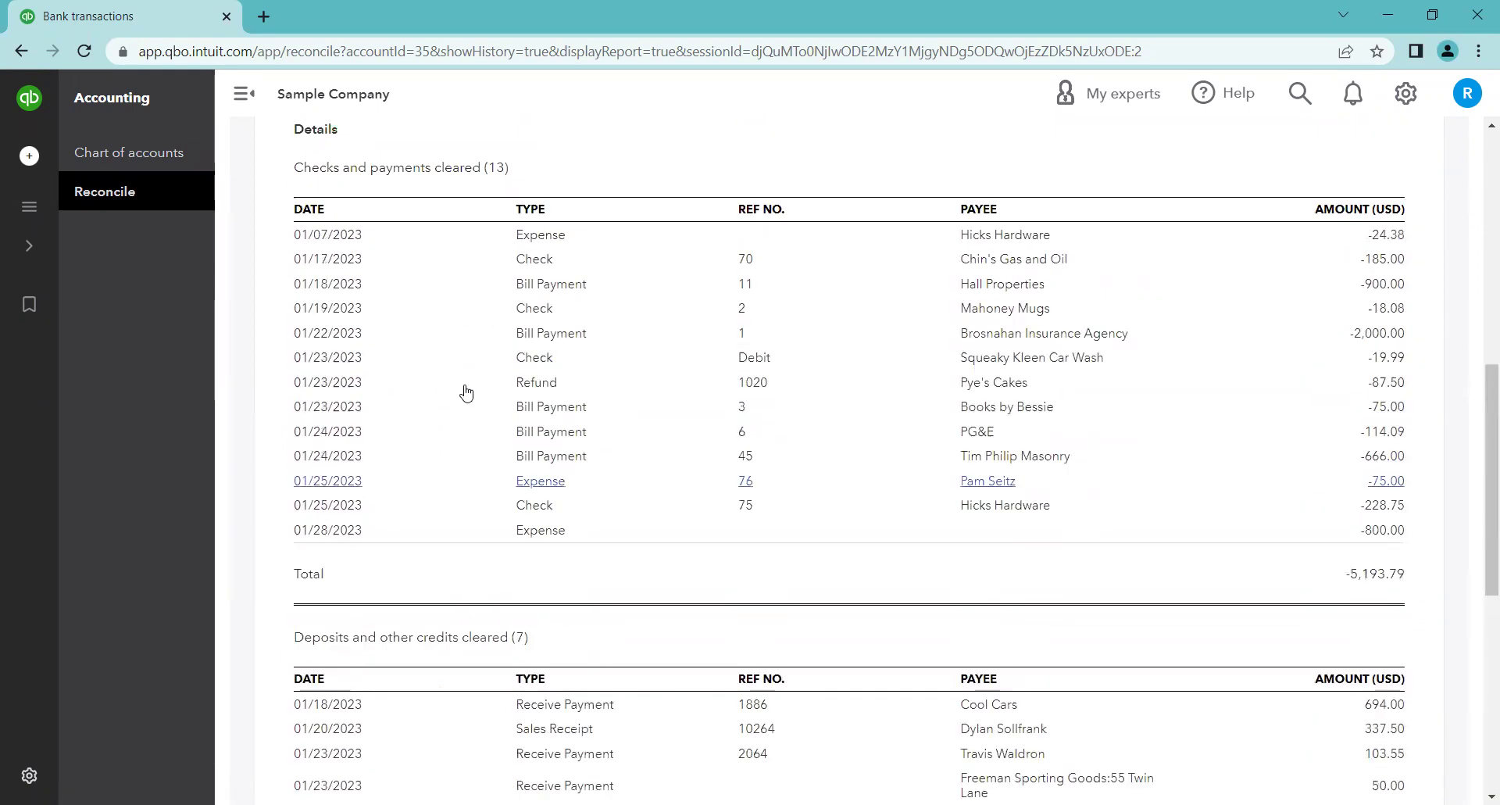
left_click_drag(295, 306, 552, 308)
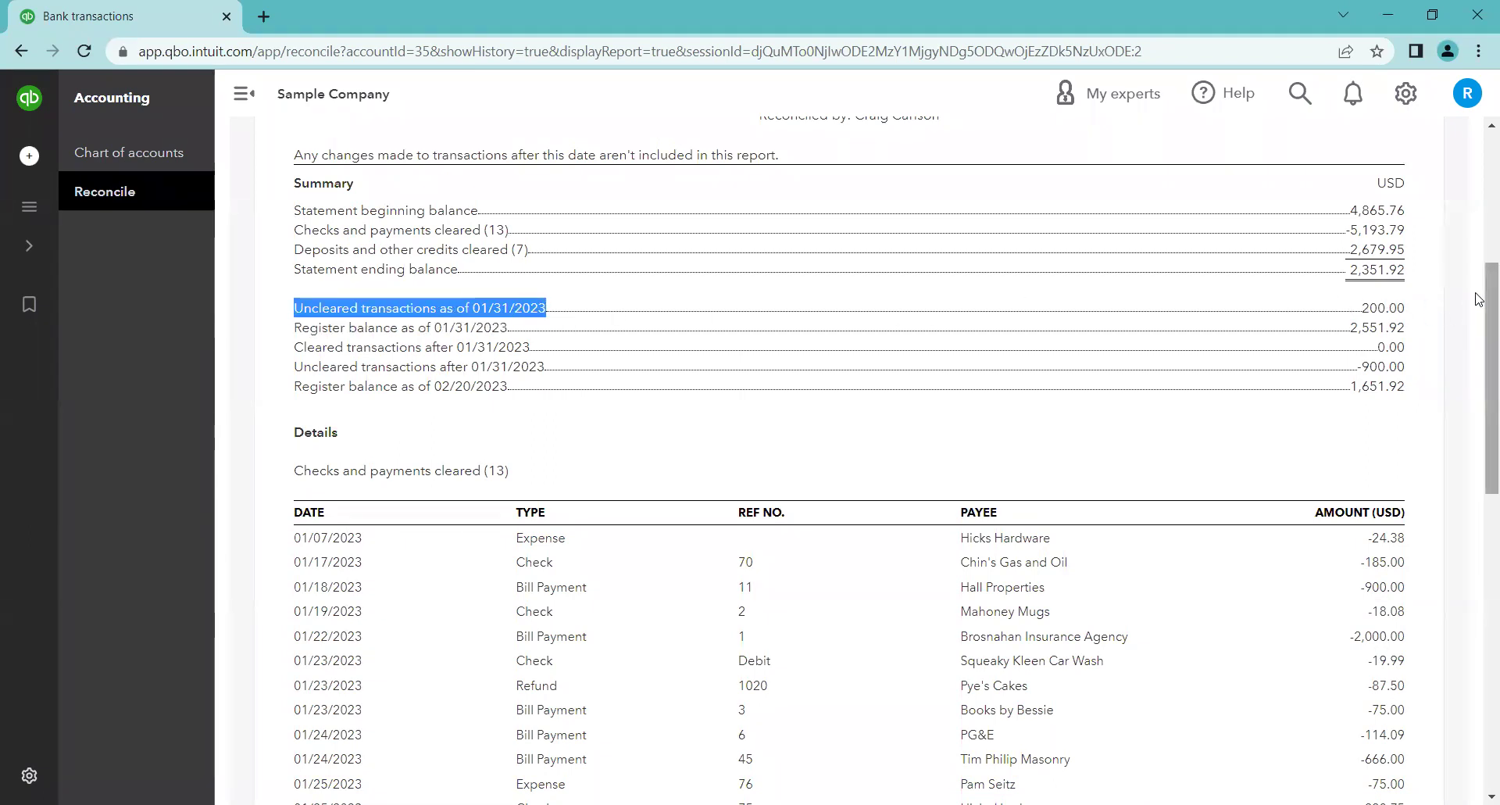
left_click_drag(1478, 348, 1477, 428)
scroll(1409, 590, "down", 7)
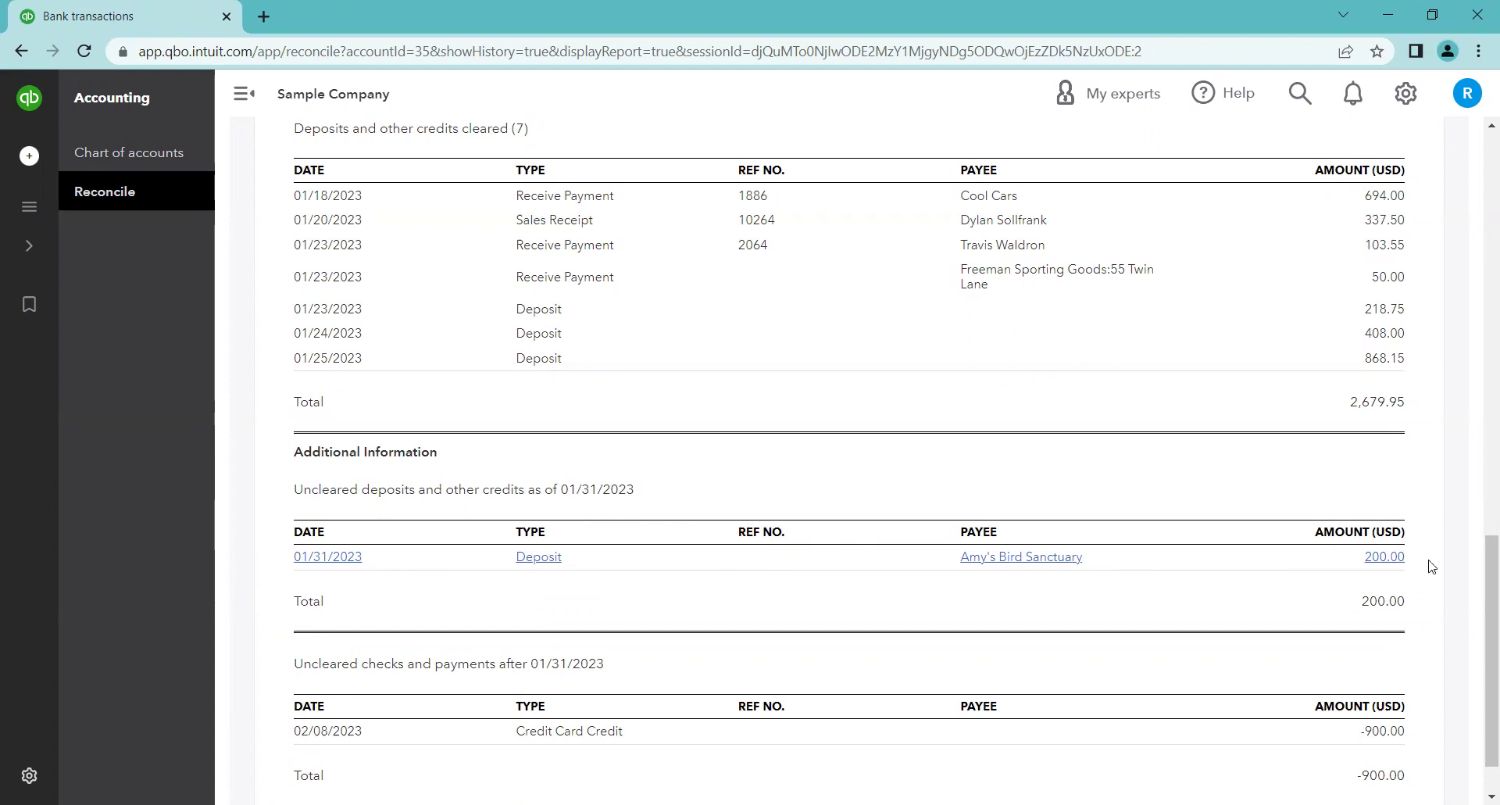
scroll(1478, 594, "down", 1)
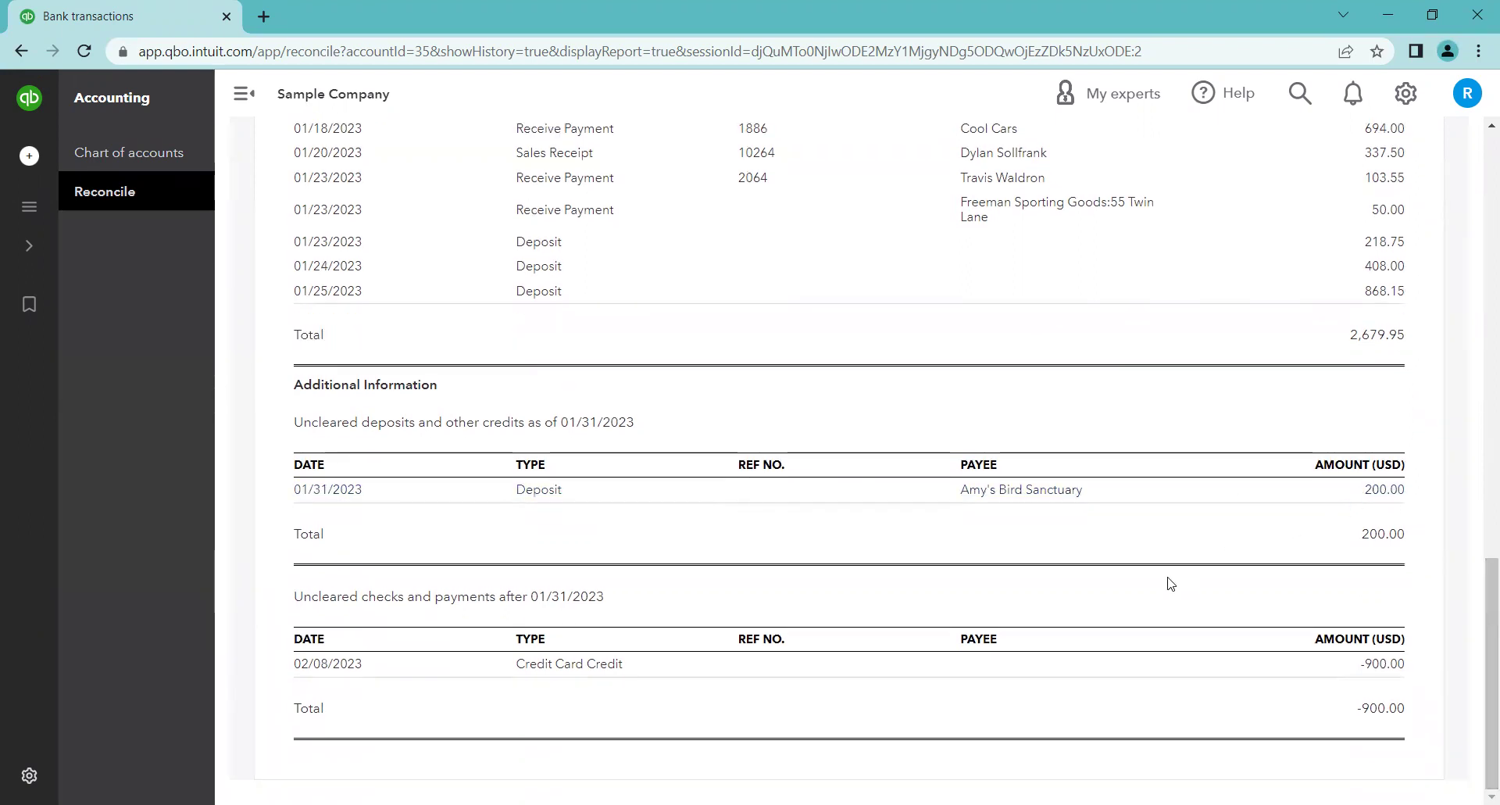
Step: Leave the report to view the Checking account's reconciliation history, and return to the Reconcile page
scroll(1012, 597, "up", 20)
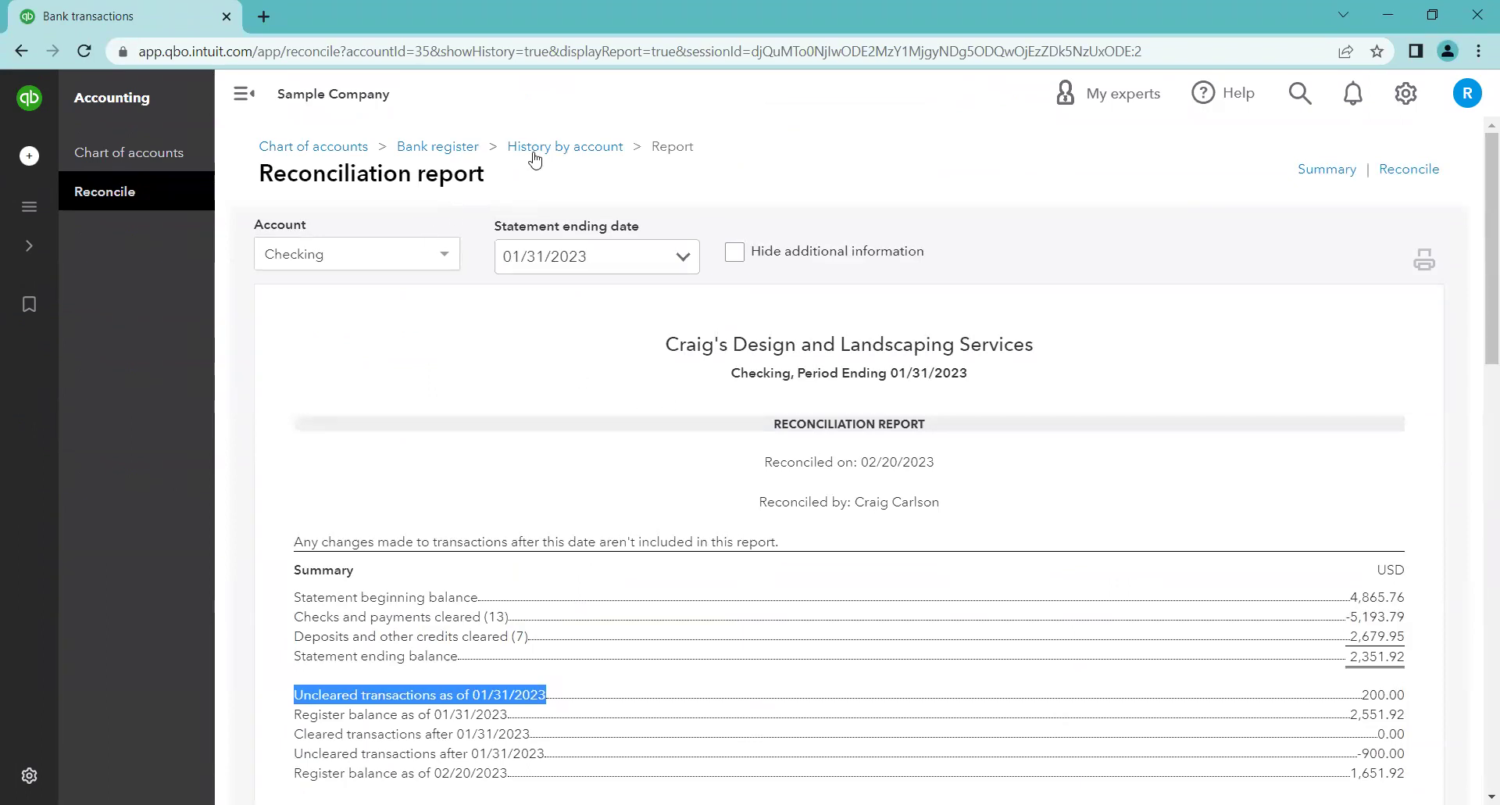
left_click(161, 178)
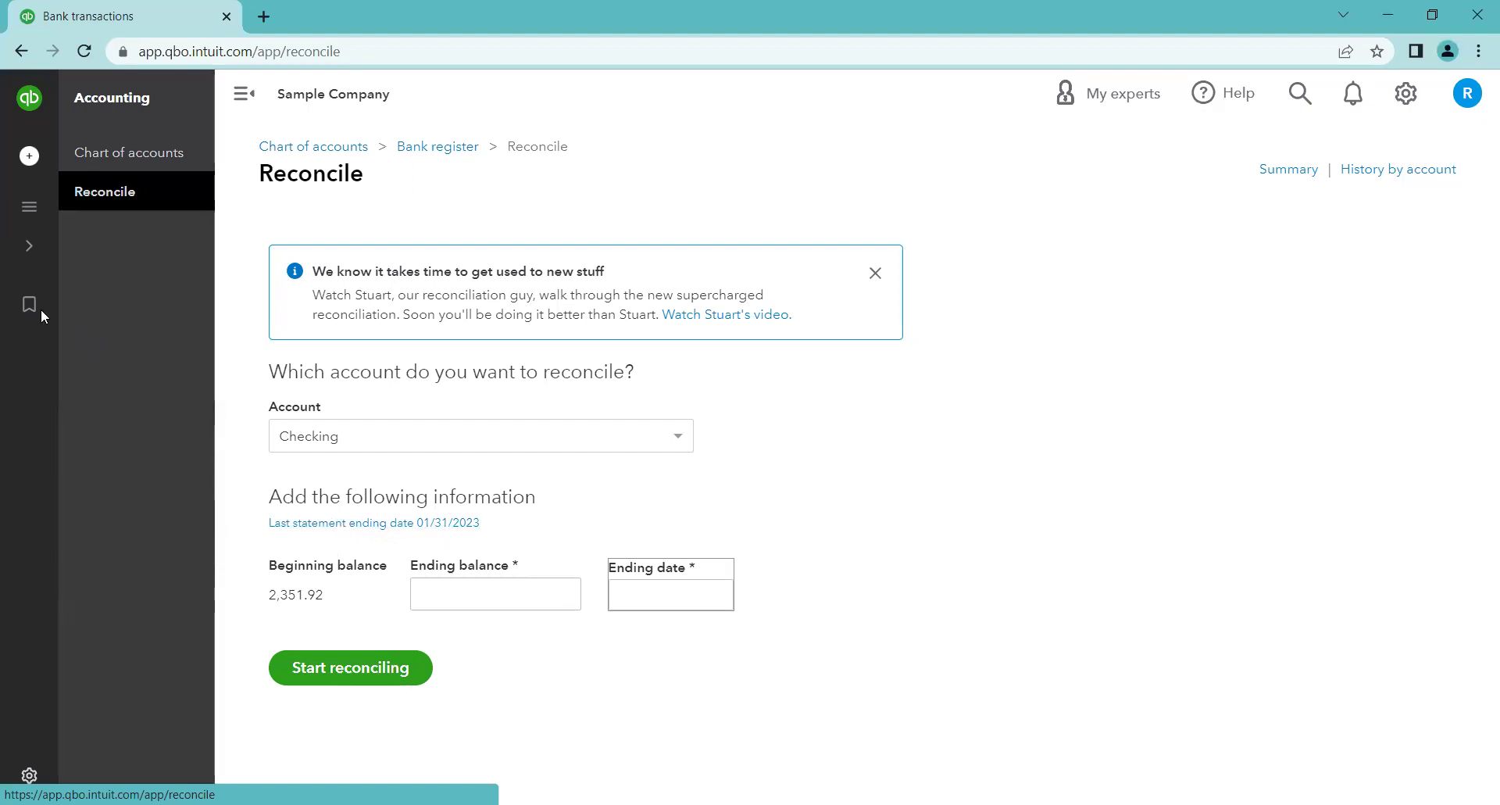
mouse_move(81, 563)
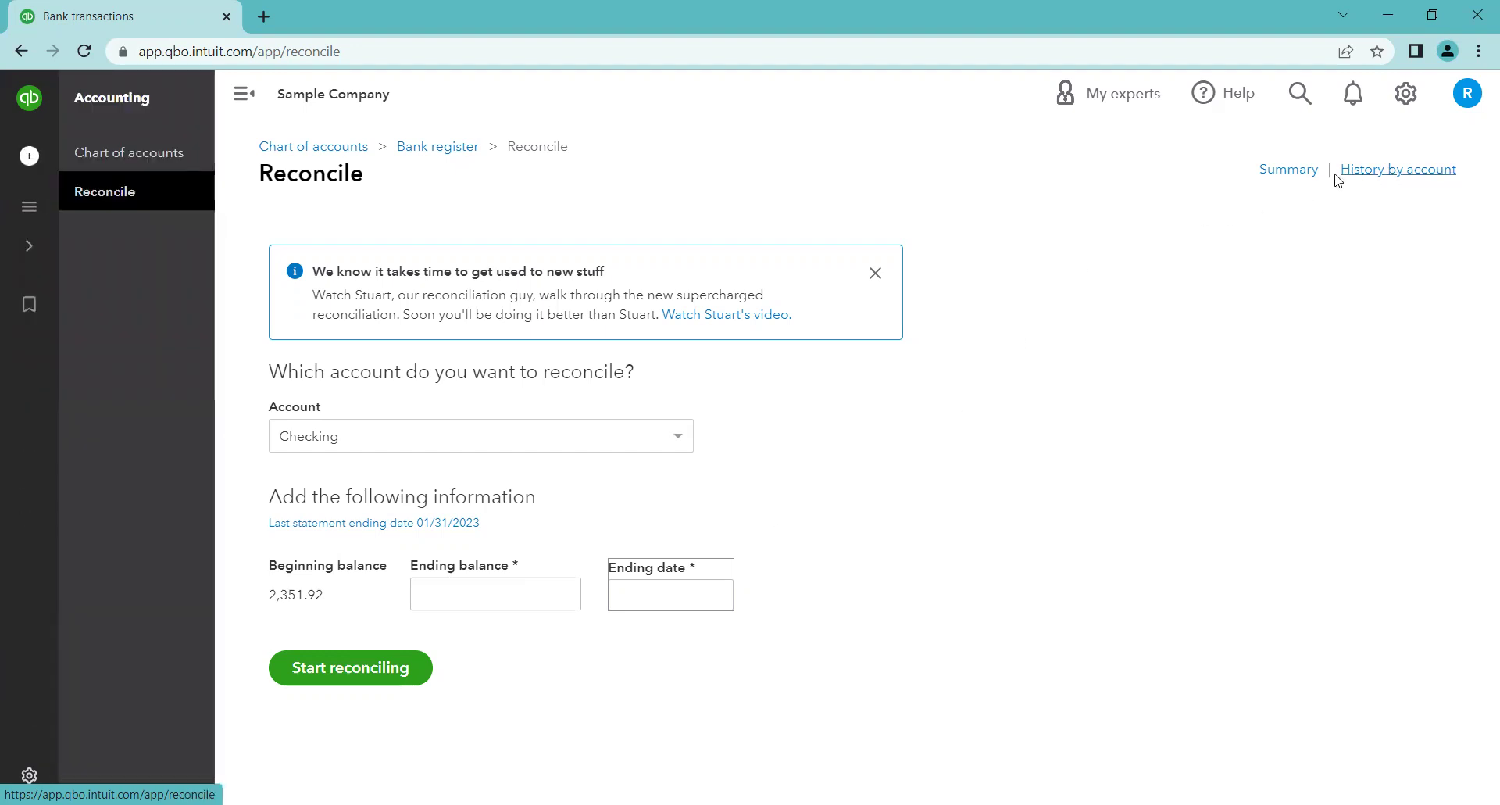
left_click(1398, 170)
left_click(750, 253)
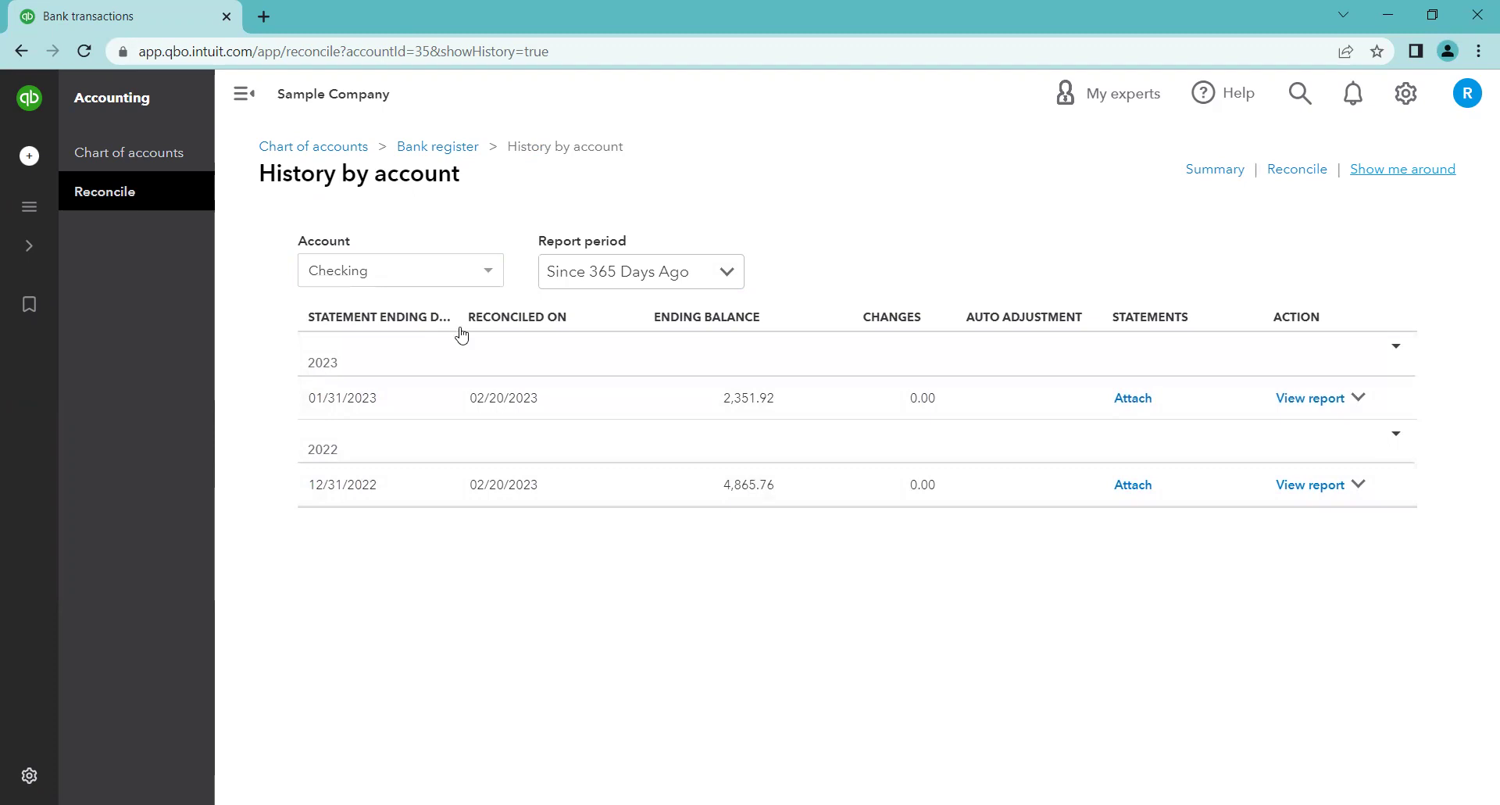
left_click(109, 190)
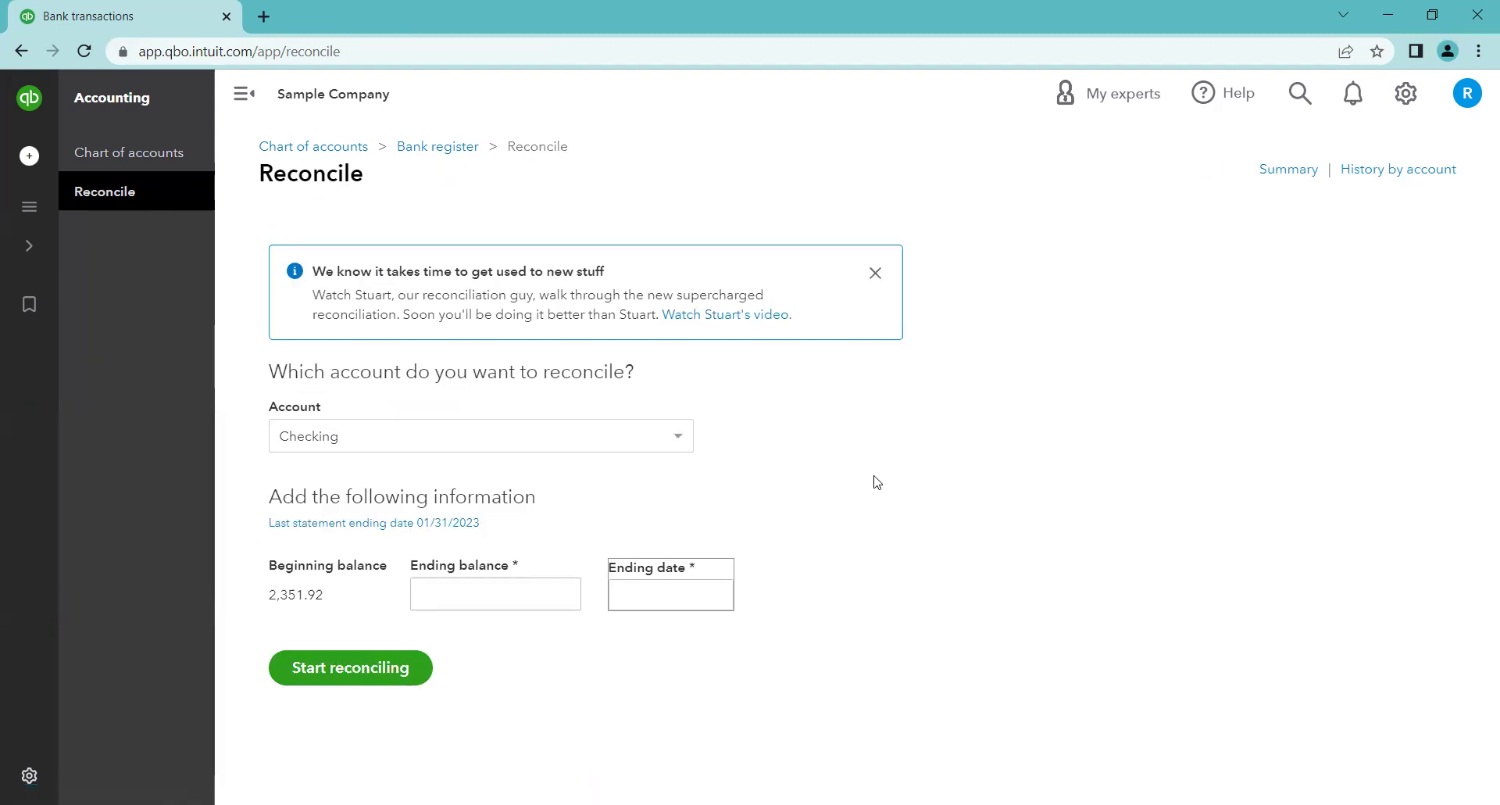